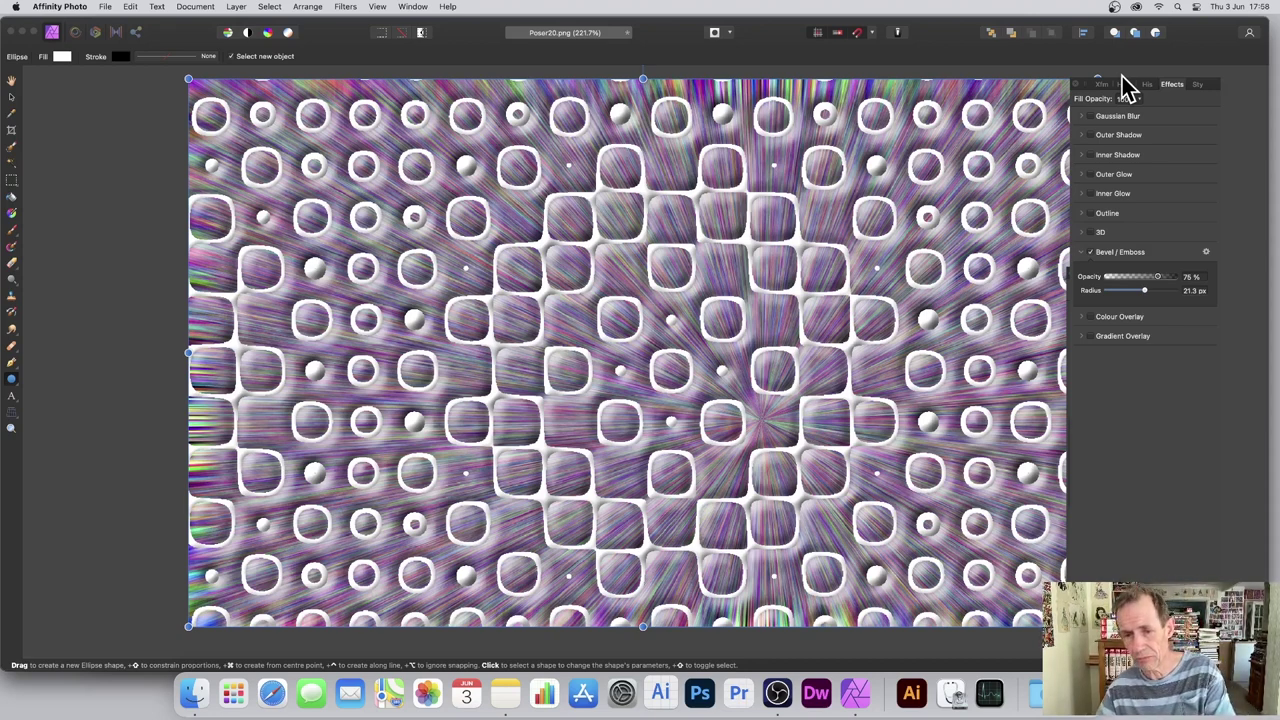
Undo the earlier bevel, distortion and ellipse edits until only the streaked background image remains
{"action": "key", "text": "super+z"}
{"action": "key", "text": "super+z"}
{"action": "key", "text": "super+z"}
{"action": "key", "text": "super+z"}
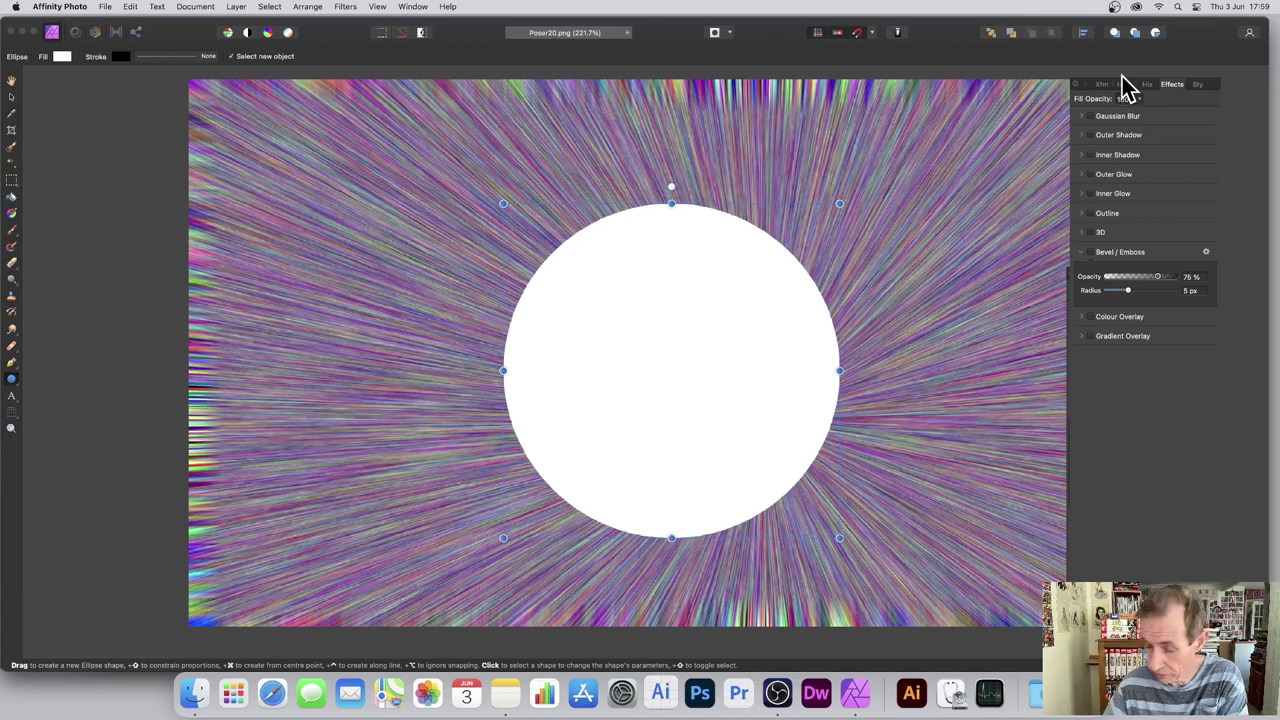
{"action": "key", "text": "super+z"}
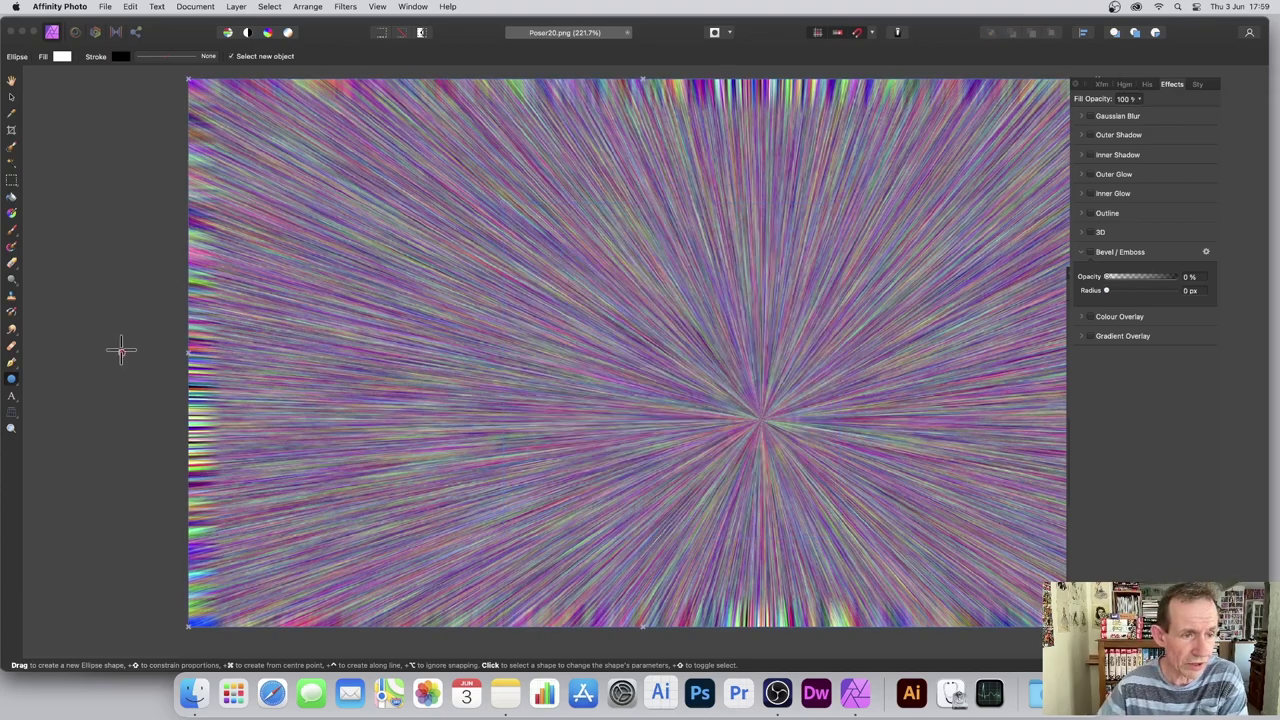
Draw a large white circle with the Ellipse Tool over the middle of the streaked background
{"action": "left_click", "coordinate": [12, 380]}
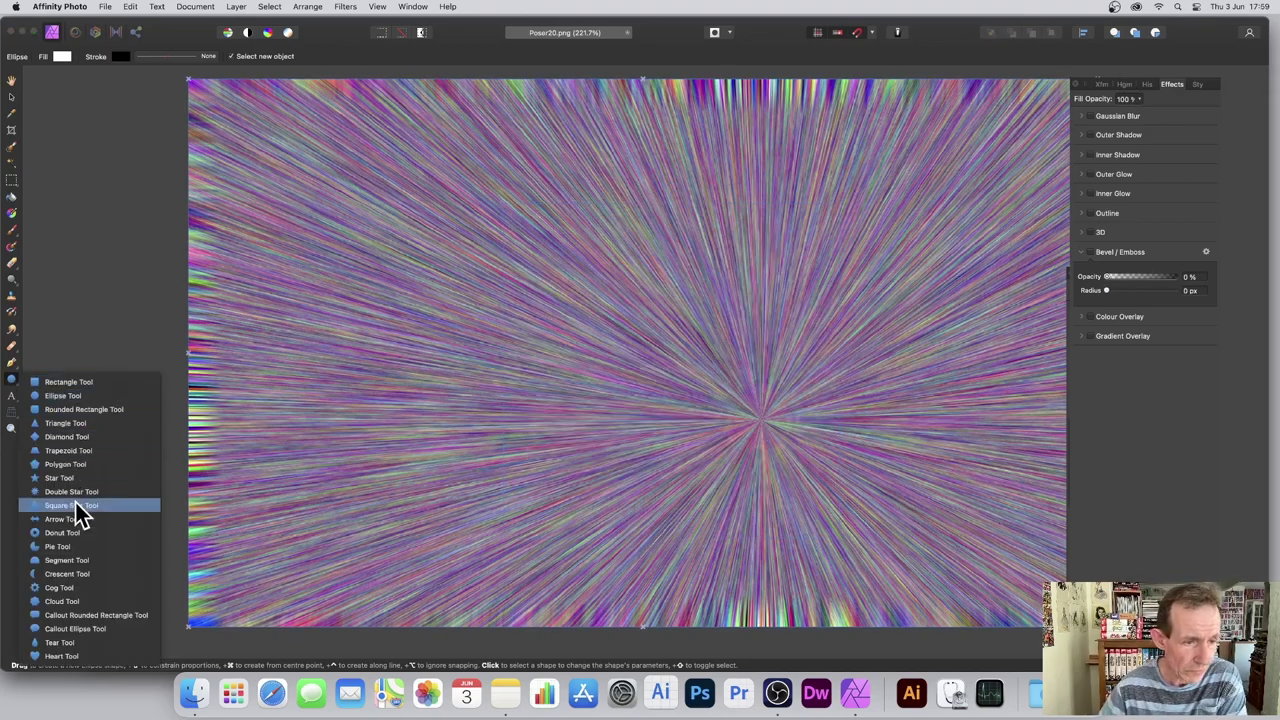
{"action": "left_click", "coordinate": [62, 396]}
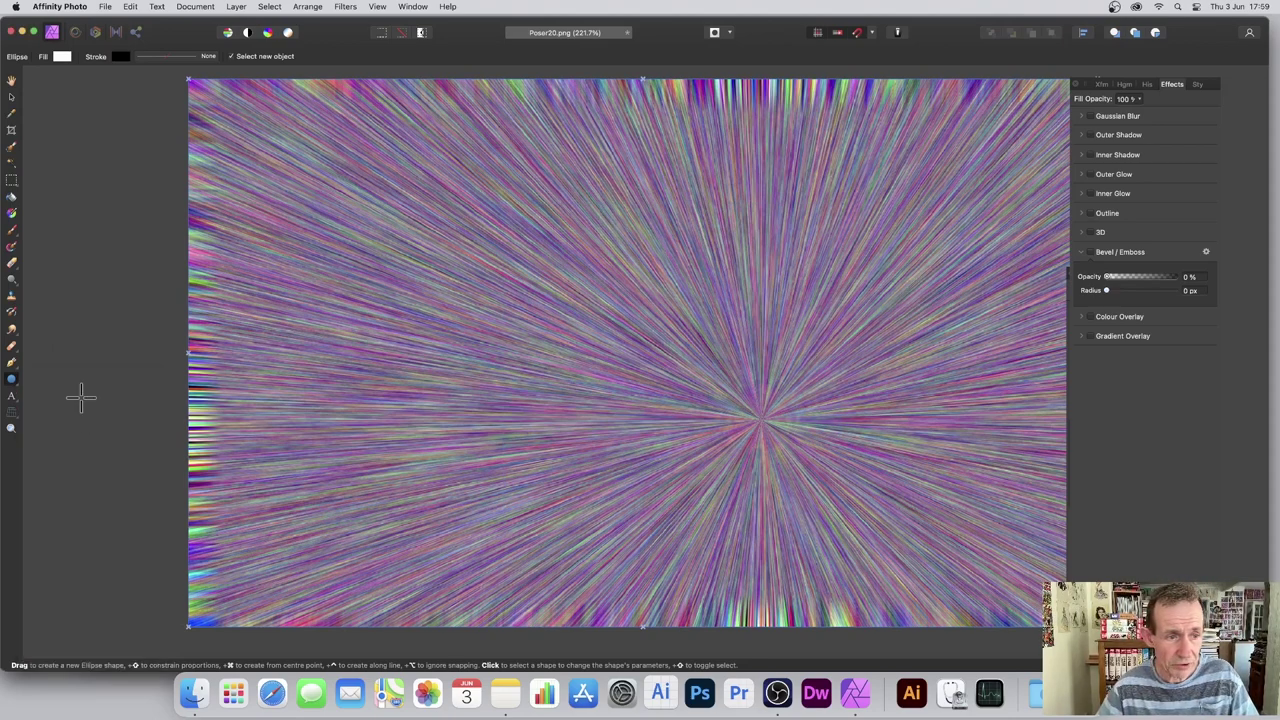
{"action": "left_click_drag", "start_coordinate": [502, 160], "coordinate": [875, 528]}
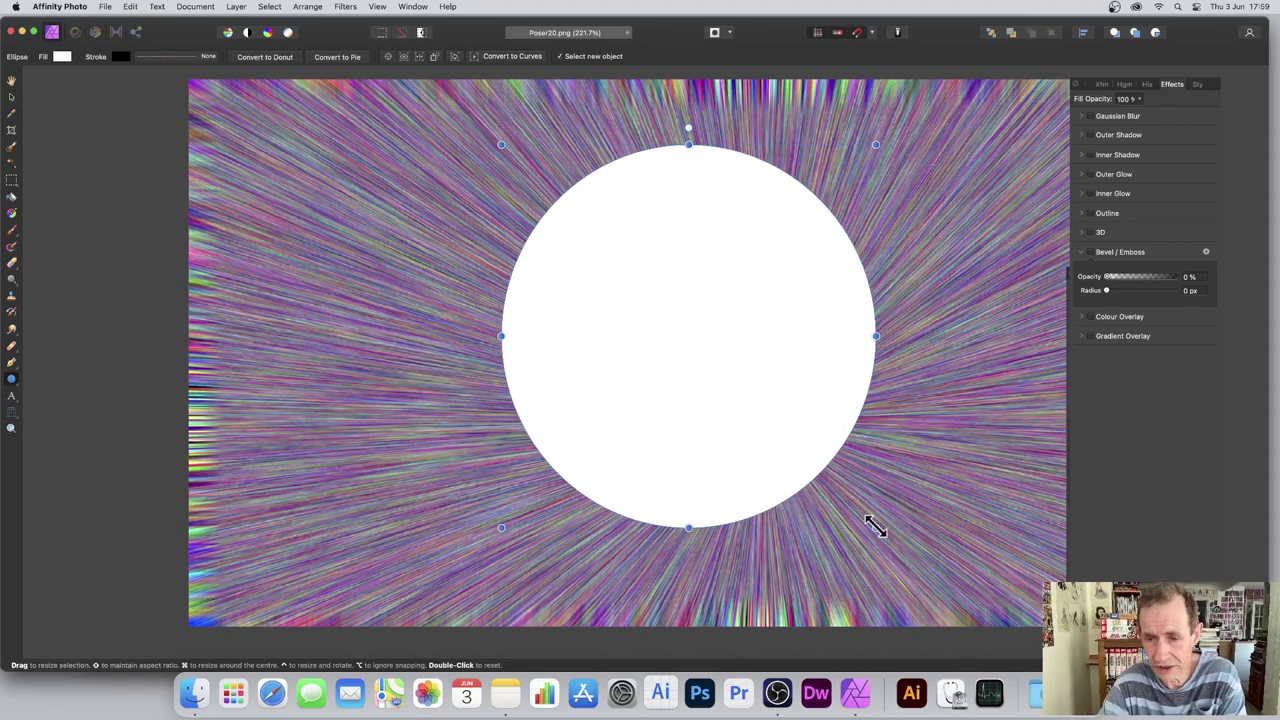
Open the Equations distort filter on the white circle and move its dialog over the image
{"action": "left_click", "coordinate": [345, 7]}
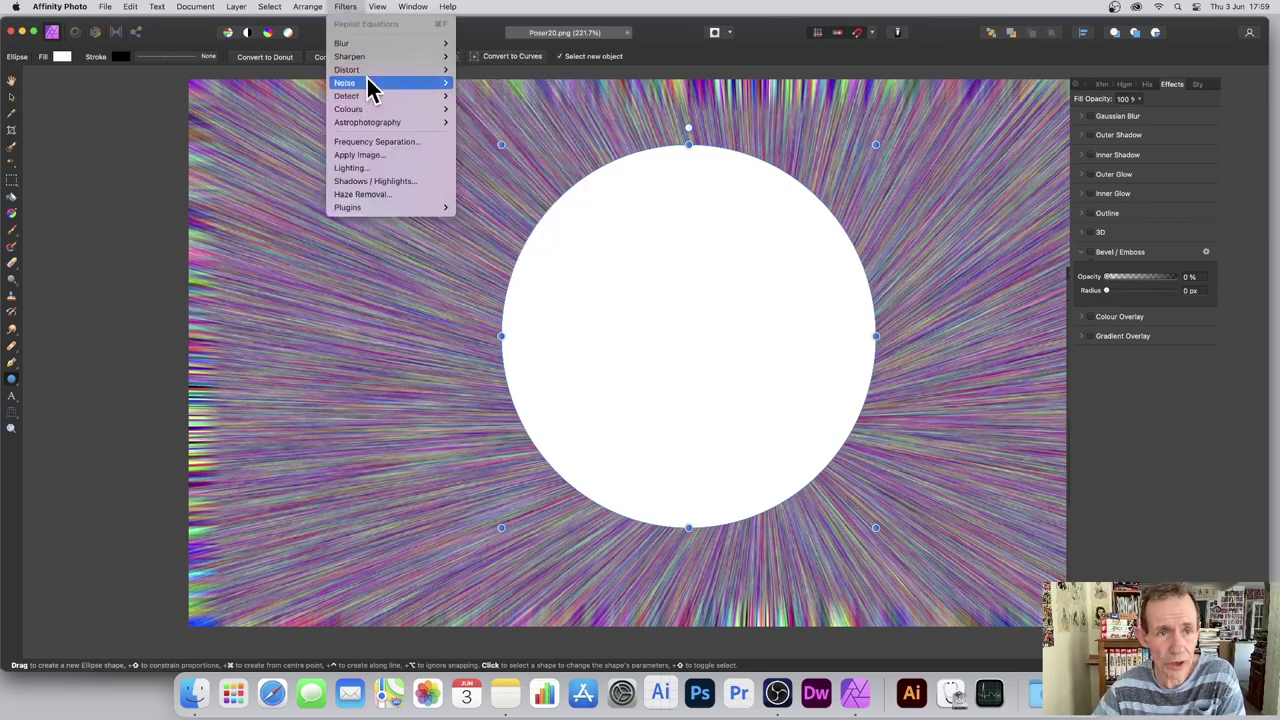
{"action": "mouse_move", "coordinate": [368, 72]}
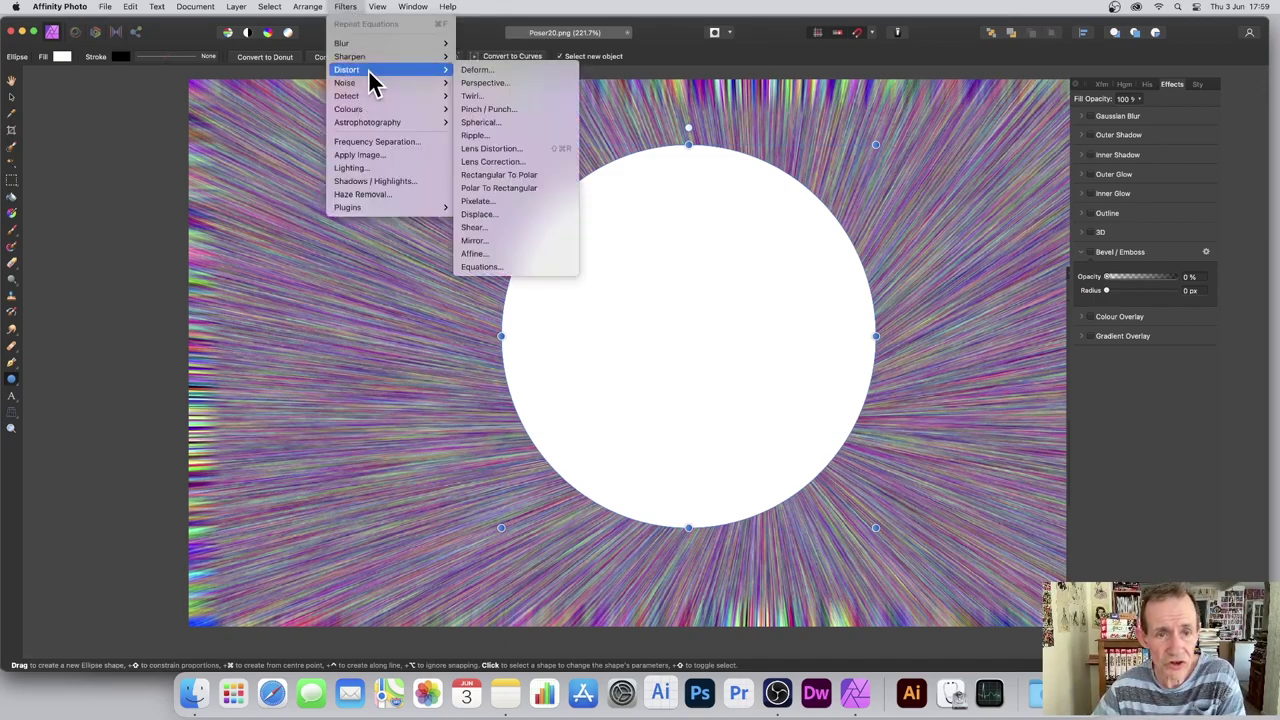
{"action": "left_click", "coordinate": [512, 265]}
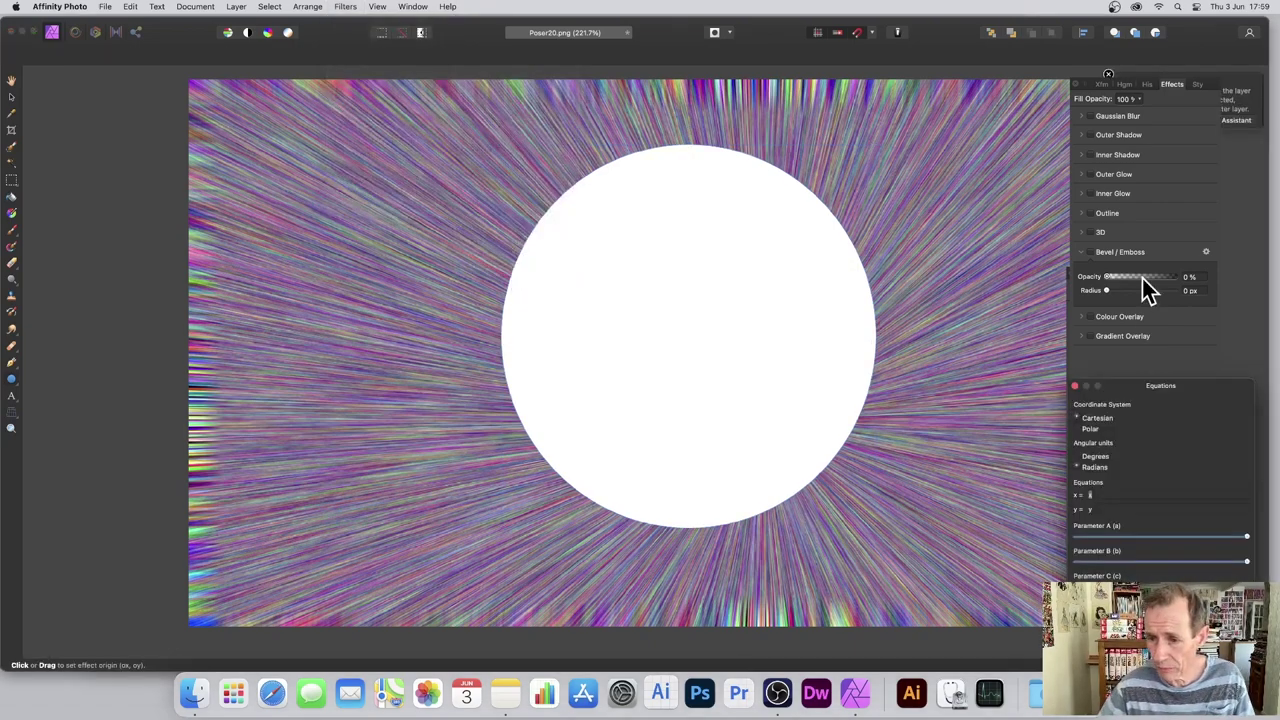
{"action": "left_click_drag", "start_coordinate": [1161, 390], "coordinate": [917, 189]}
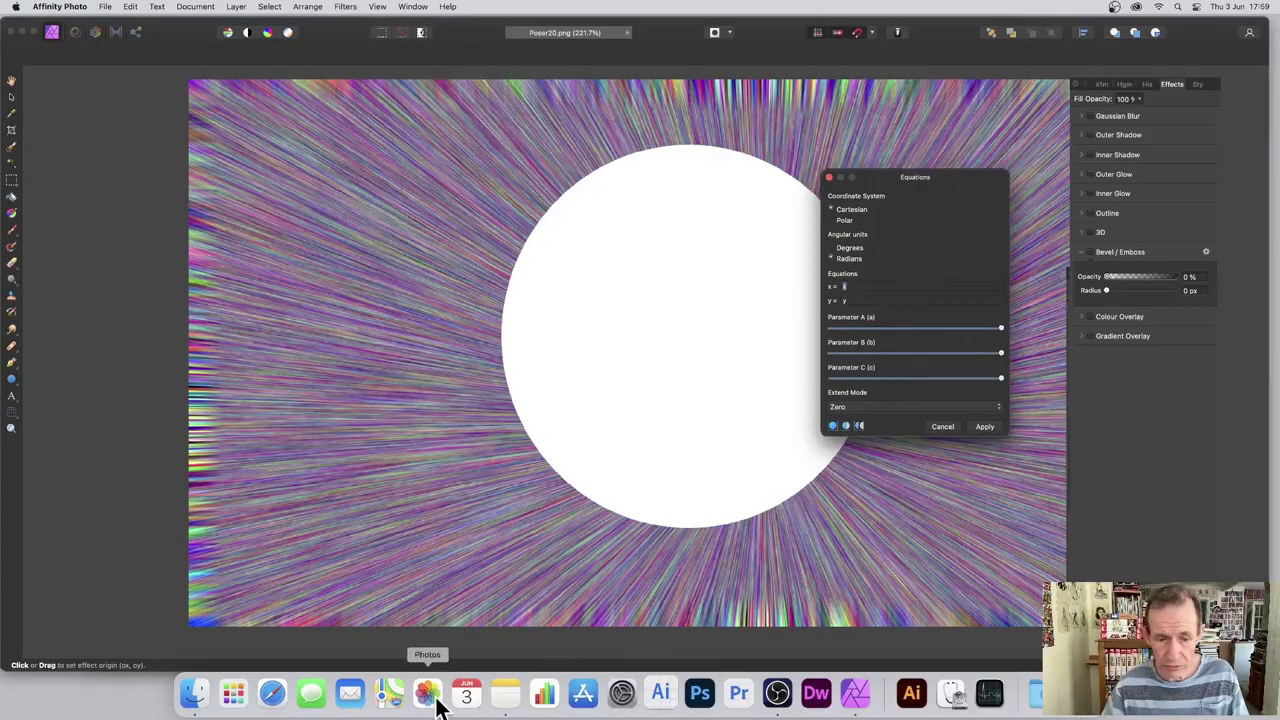
Copy 1000*a*(oscsin(rx/(b*1000),ry/(b*1000))-oscsin(rx/(c*1000),ry/(c*1000))) from the Equations note in Notes and paste it as Affinity Photo's x equation
{"action": "left_click", "coordinate": [515, 695]}
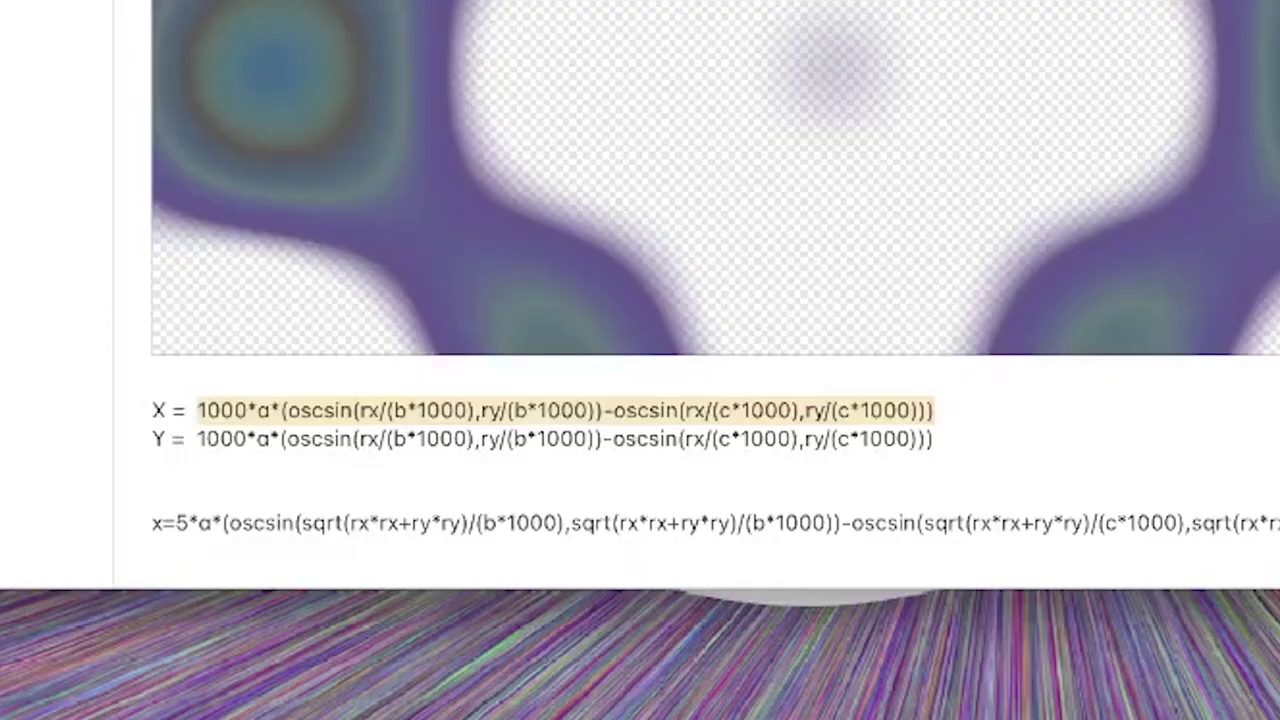
{"action": "left_click_drag", "start_coordinate": [943, 405], "coordinate": [199, 405]}
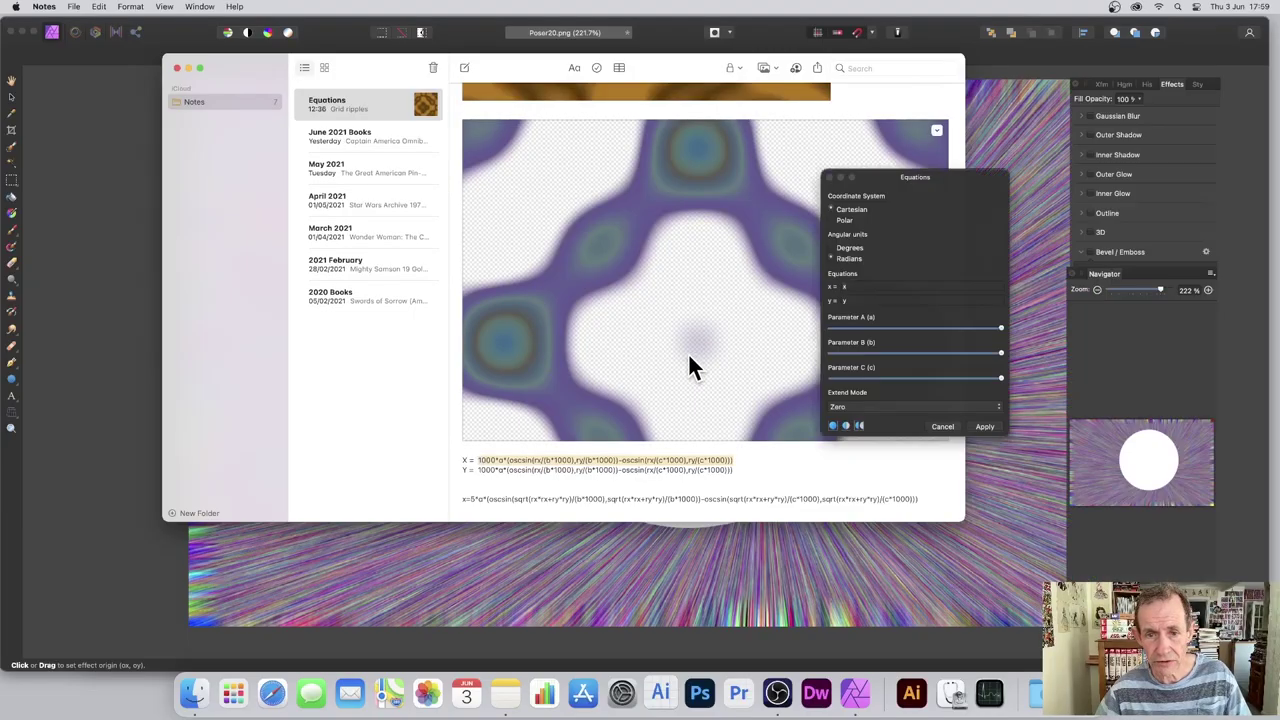
{"action": "key", "text": "super+Tab"}
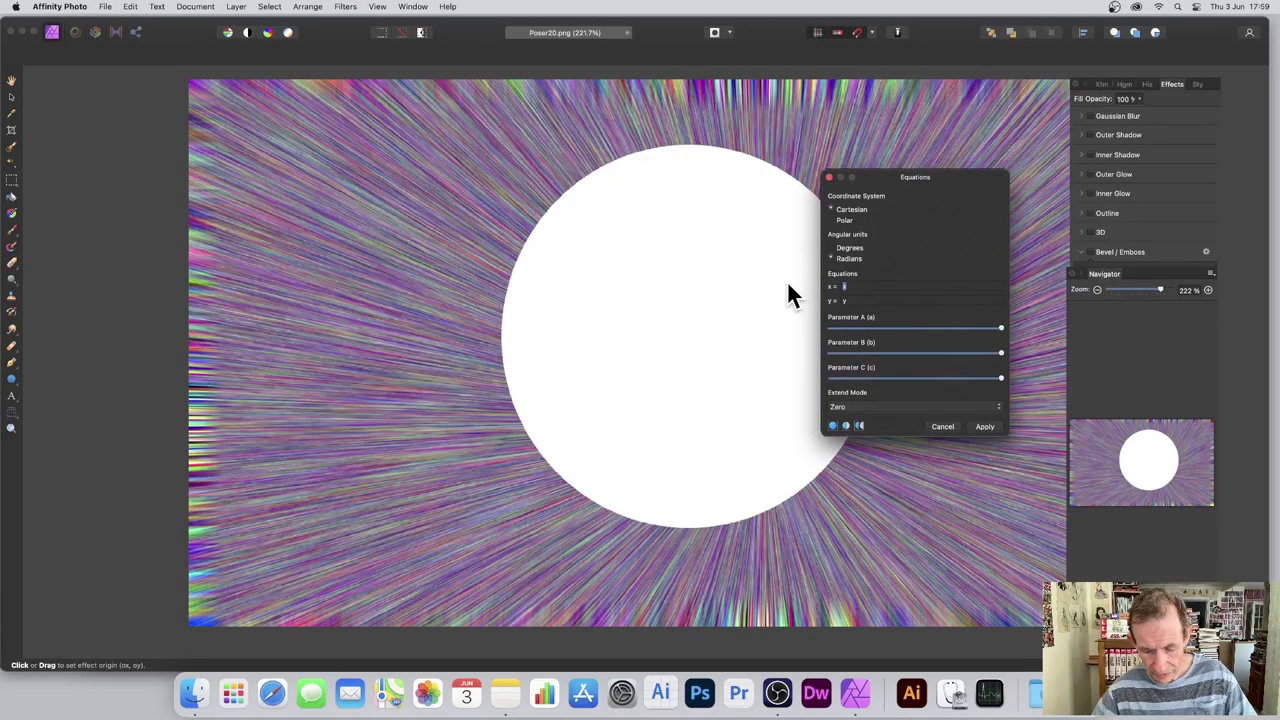
{"action": "key", "text": "super+v"}
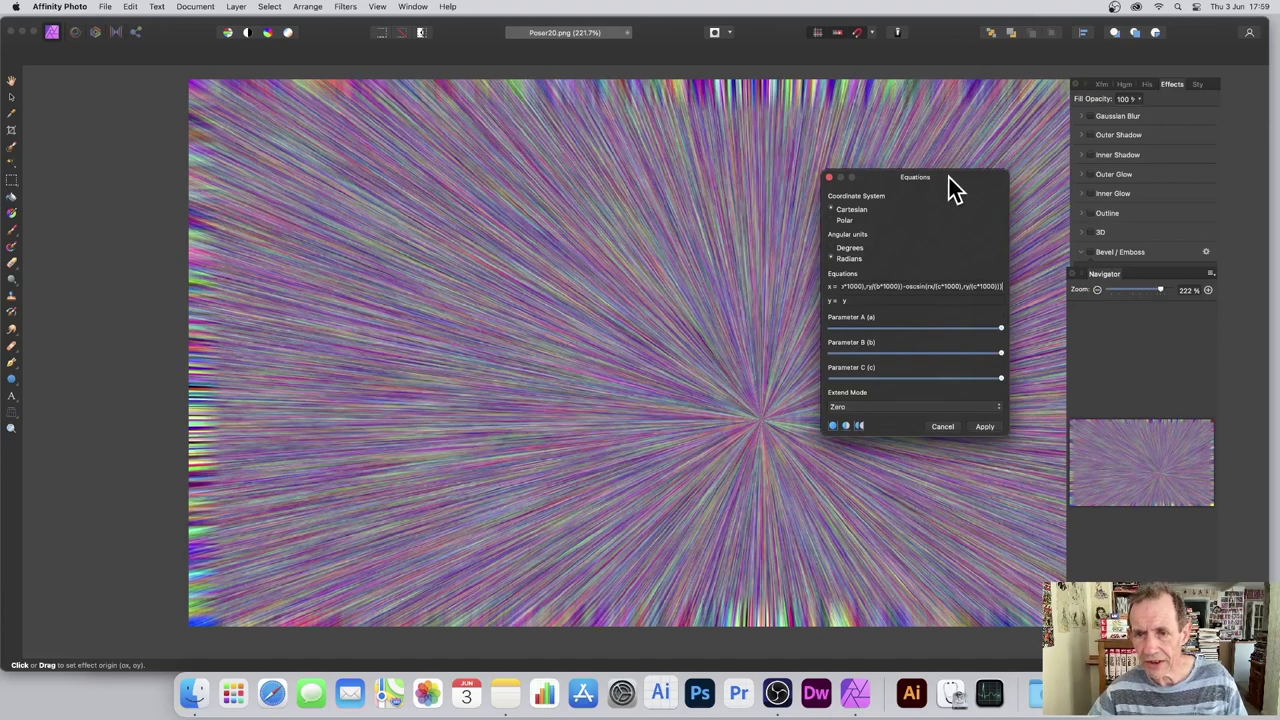
Enter the same expression, 1000*a*(oscsin(rx/(b*1000),ry/(b*1000))-oscsin(rx/(c*1000),ry/(c*1000))), as the y equation
{"action": "left_click_drag", "start_coordinate": [949, 177], "coordinate": [968, 153]}
{"action": "key", "text": "Tab"}
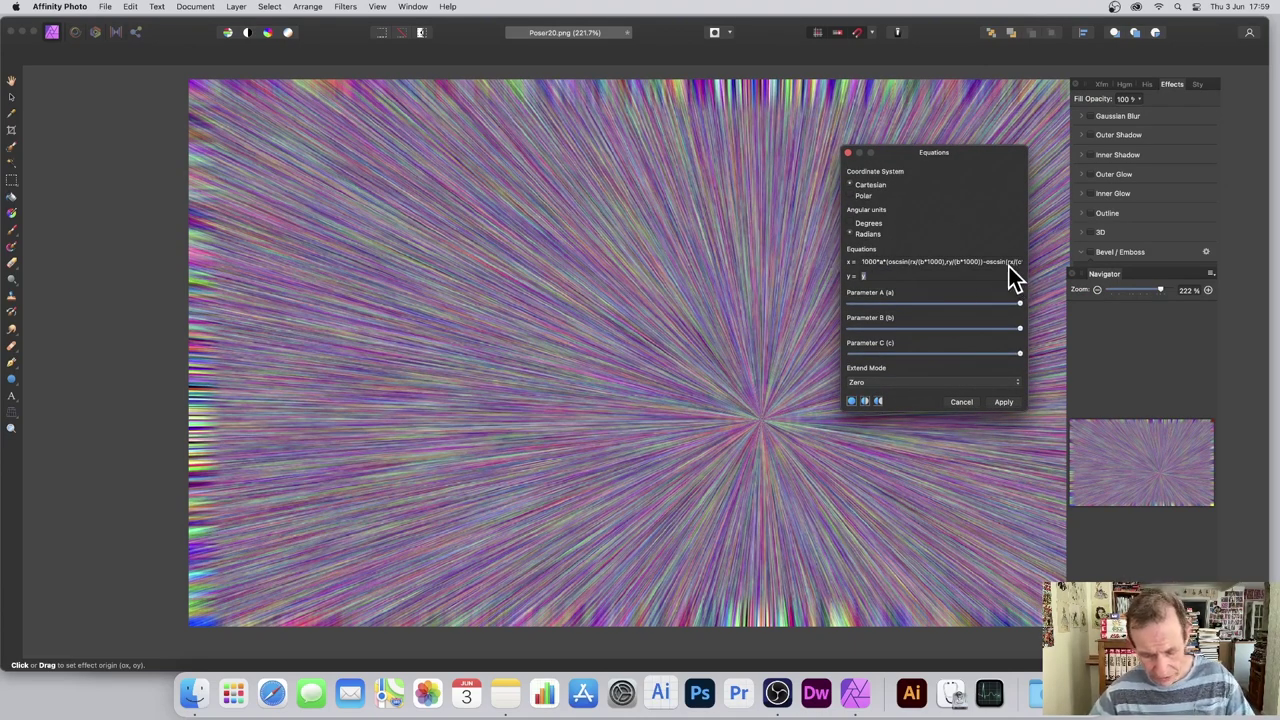
{"action": "type", "text": "r*1000),ry(b*1000))-oscsin(rx/(c*1000),ry(c*1000)))"}
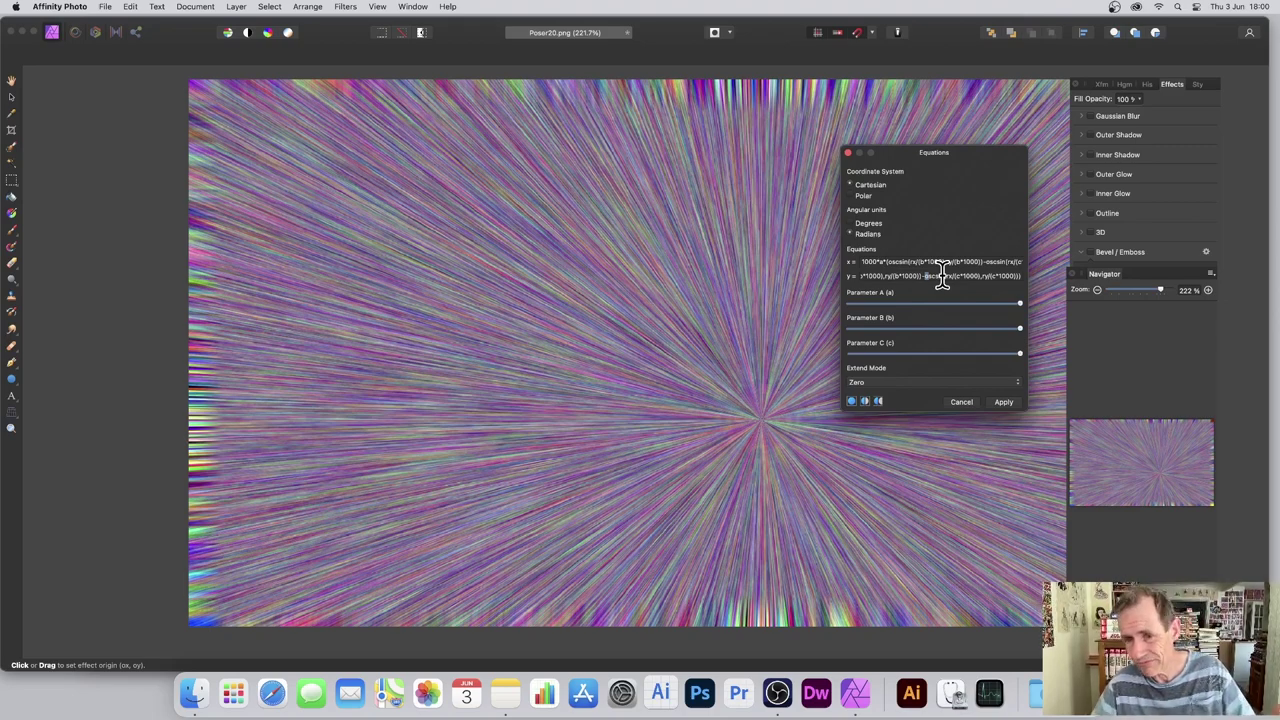
{"action": "left_click_drag", "start_coordinate": [940, 160], "coordinate": [1052, 173]}
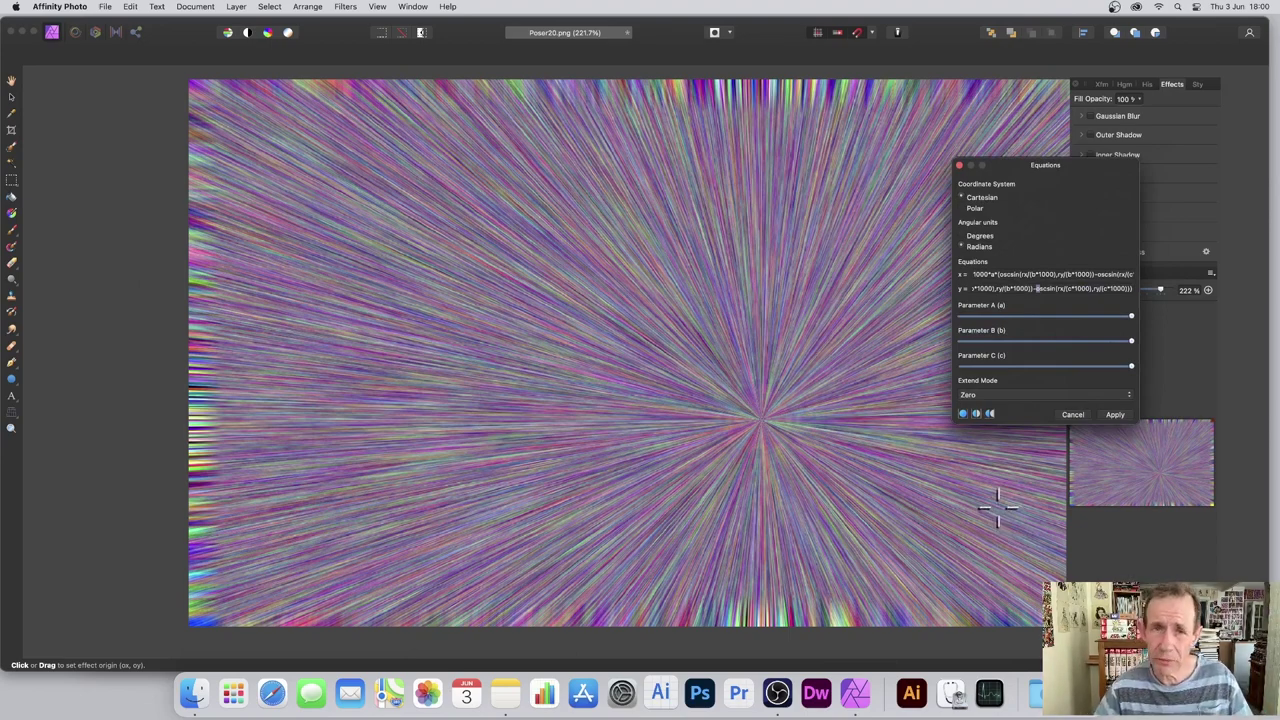
Set the extend mode to Mirror and reduce parameters A, B and C, with A highest and C lowest, to form a dot pattern
{"action": "left_click", "coordinate": [1027, 394]}
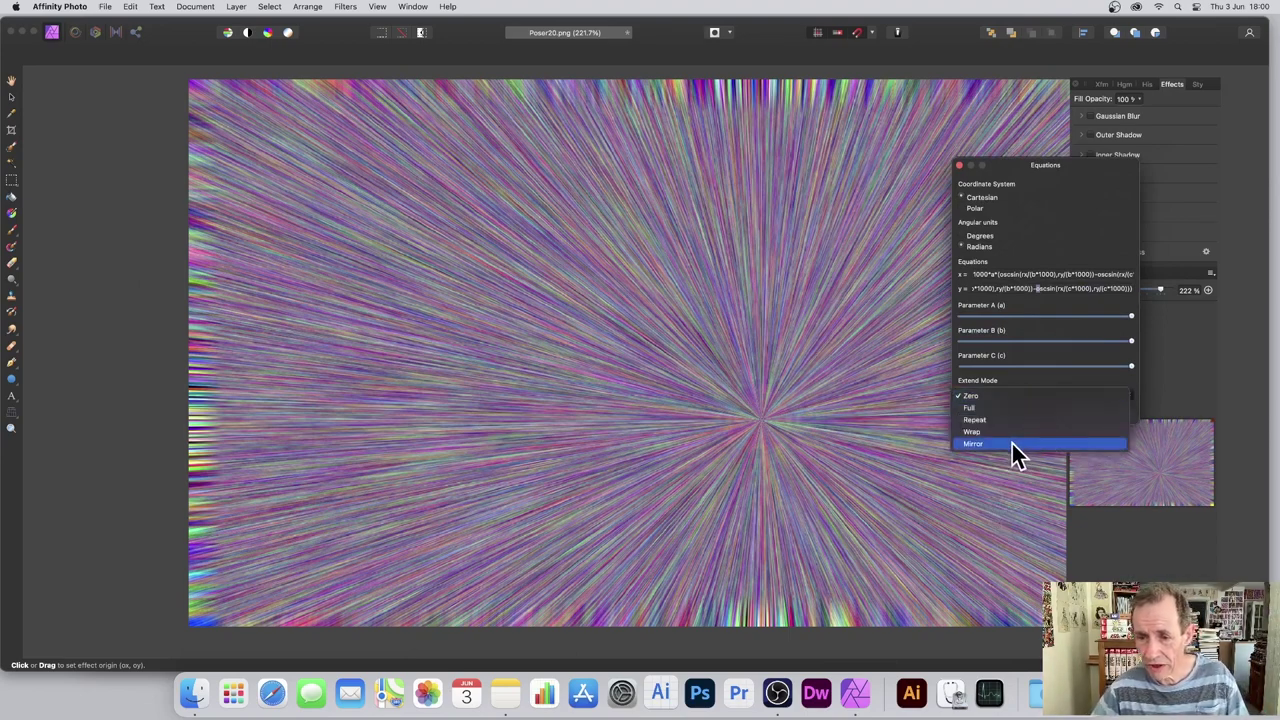
{"action": "left_click", "coordinate": [1012, 440]}
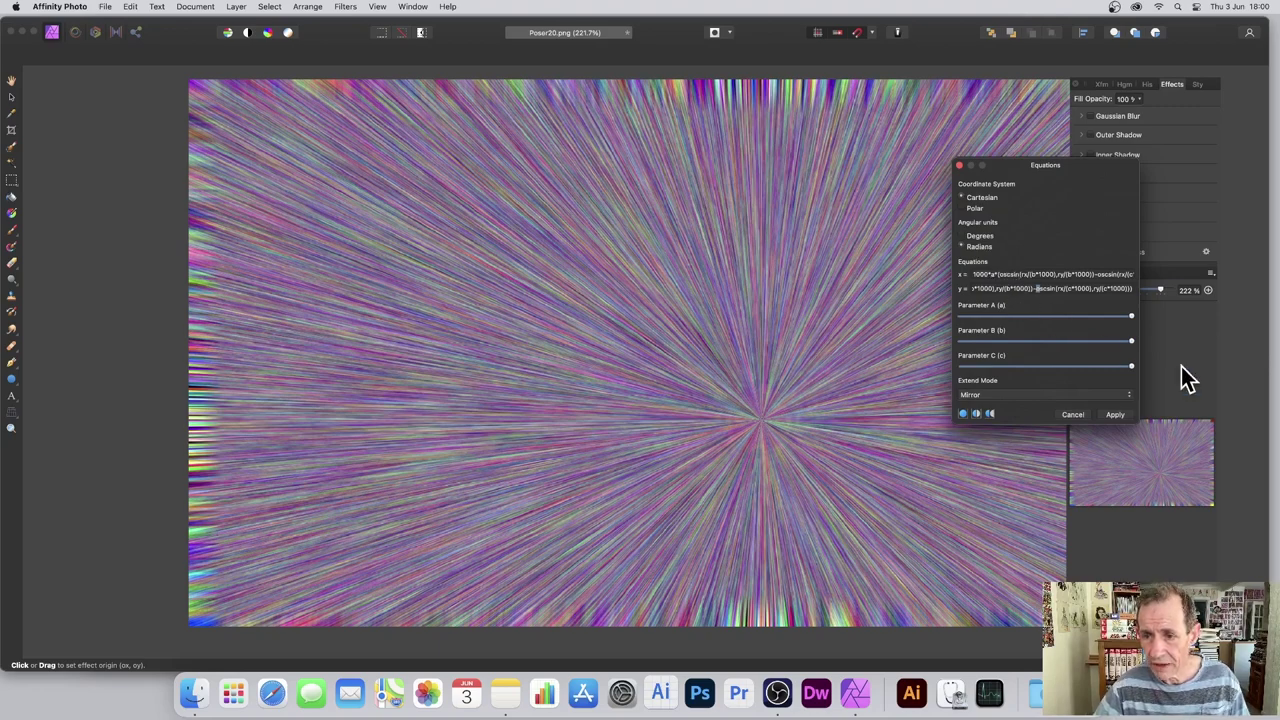
{"action": "left_click_drag", "start_coordinate": [1131, 317], "coordinate": [1036, 318]}
{"action": "left_click_drag", "start_coordinate": [1128, 341], "coordinate": [1007, 341]}
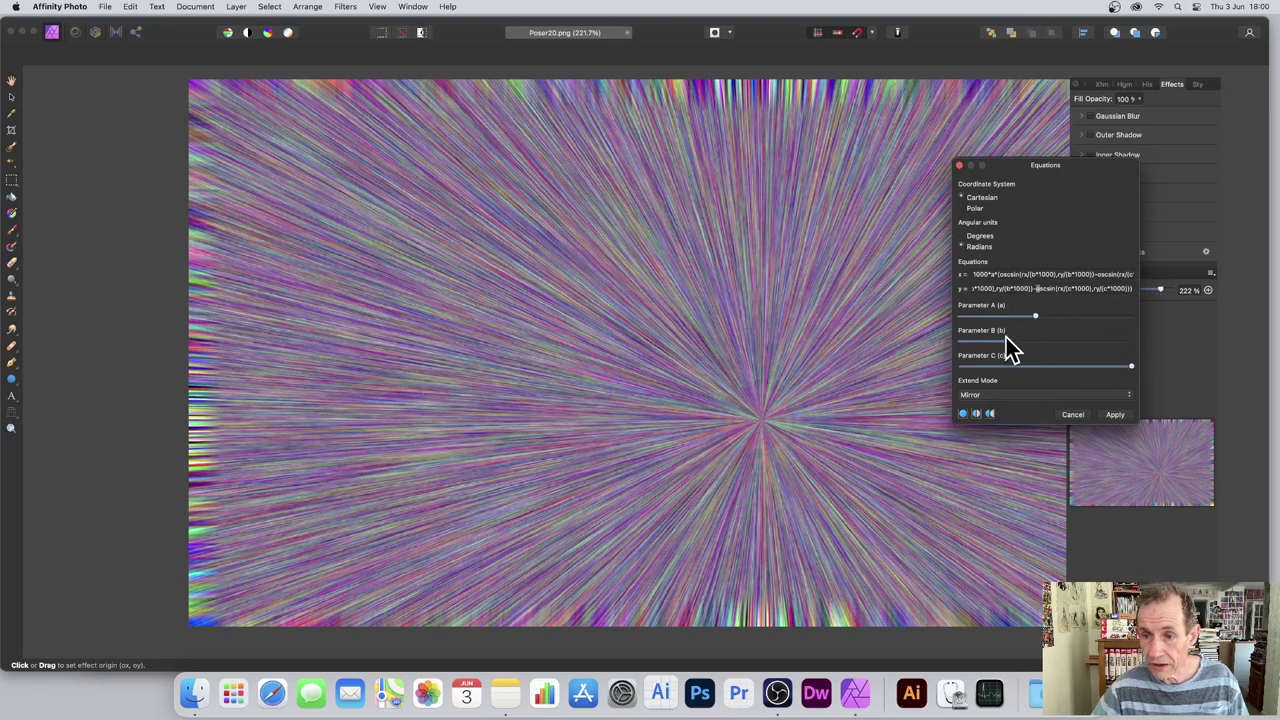
{"action": "left_click_drag", "start_coordinate": [1094, 362], "coordinate": [1108, 322]}
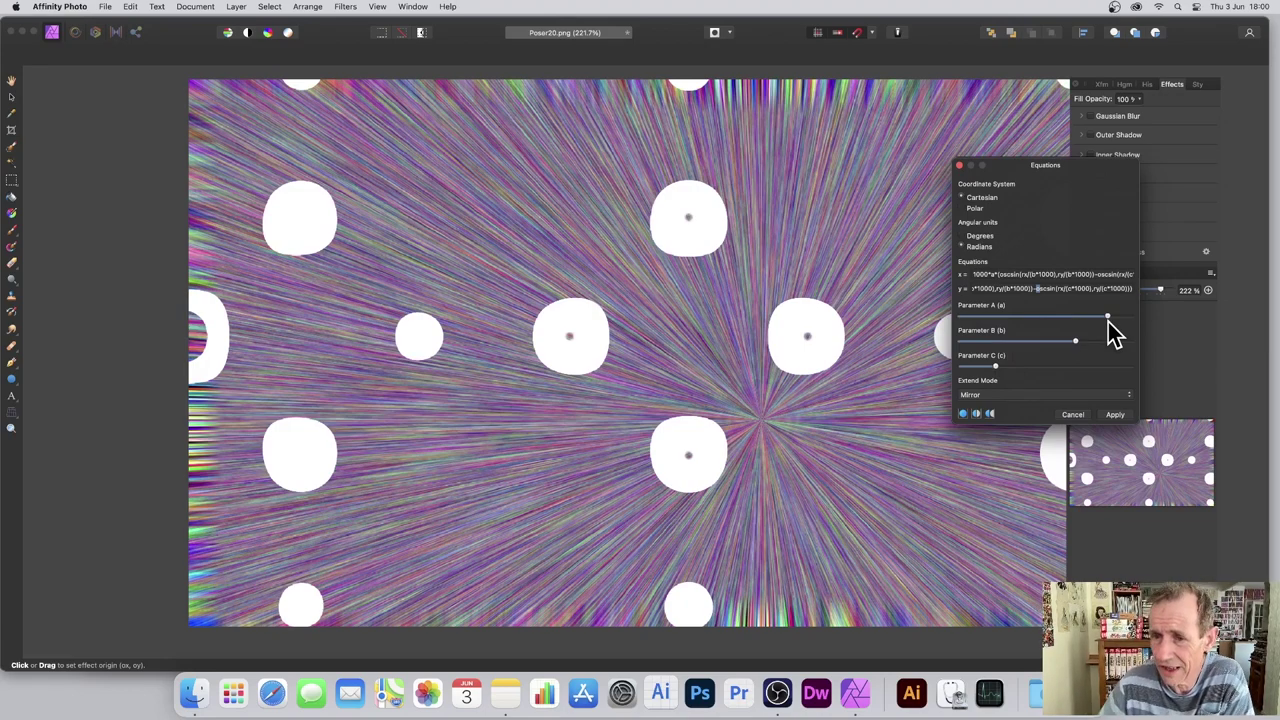
Try a leading multiplier of 3000 in the x equation
{"action": "left_click", "coordinate": [974, 274]}
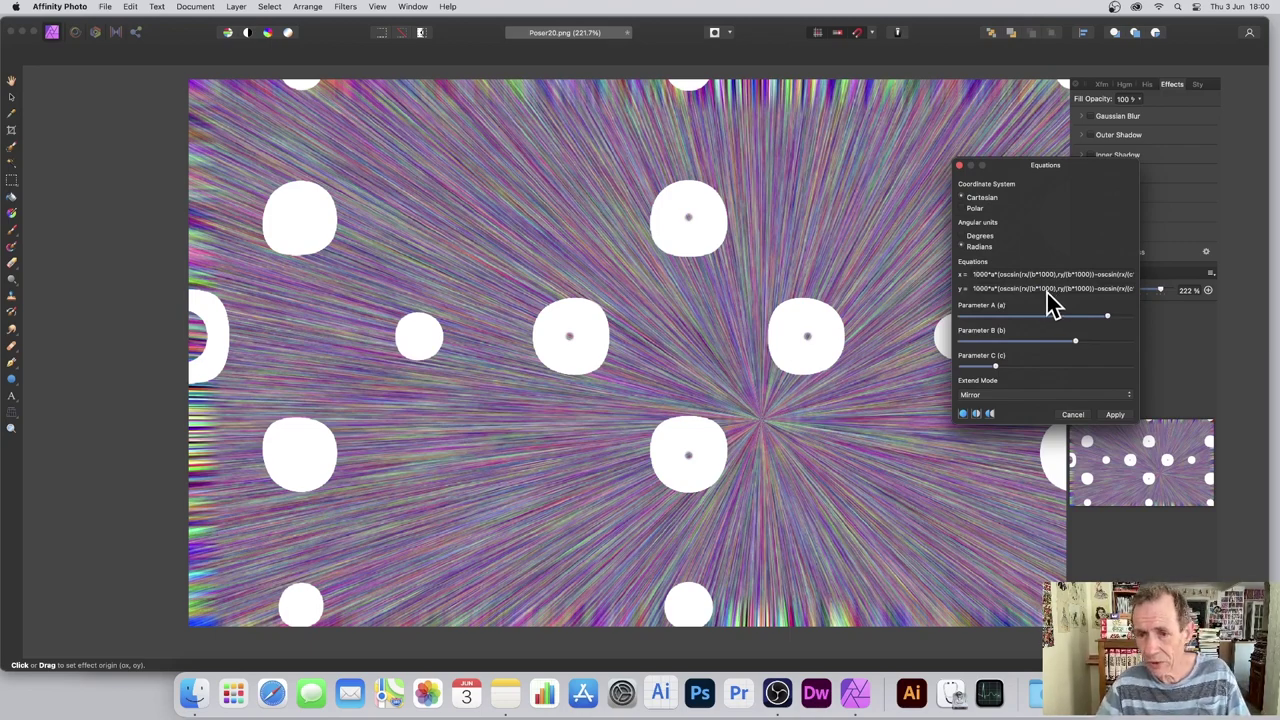
{"action": "key", "text": "BackSpace"}
{"action": "type", "text": "3"}
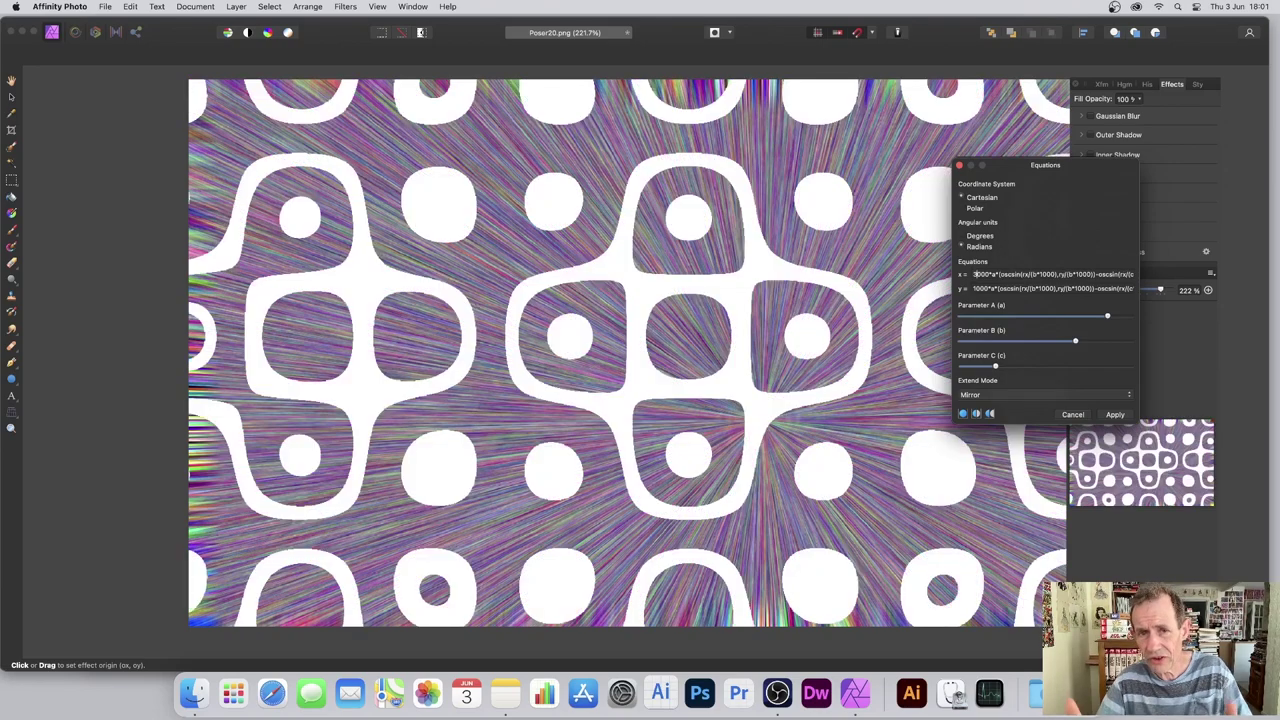
Set the leading multiplier of the x equation to 5000
{"action": "left_click_drag", "start_coordinate": [991, 275], "coordinate": [968, 275]}
{"action": "type", "text": "5000"}
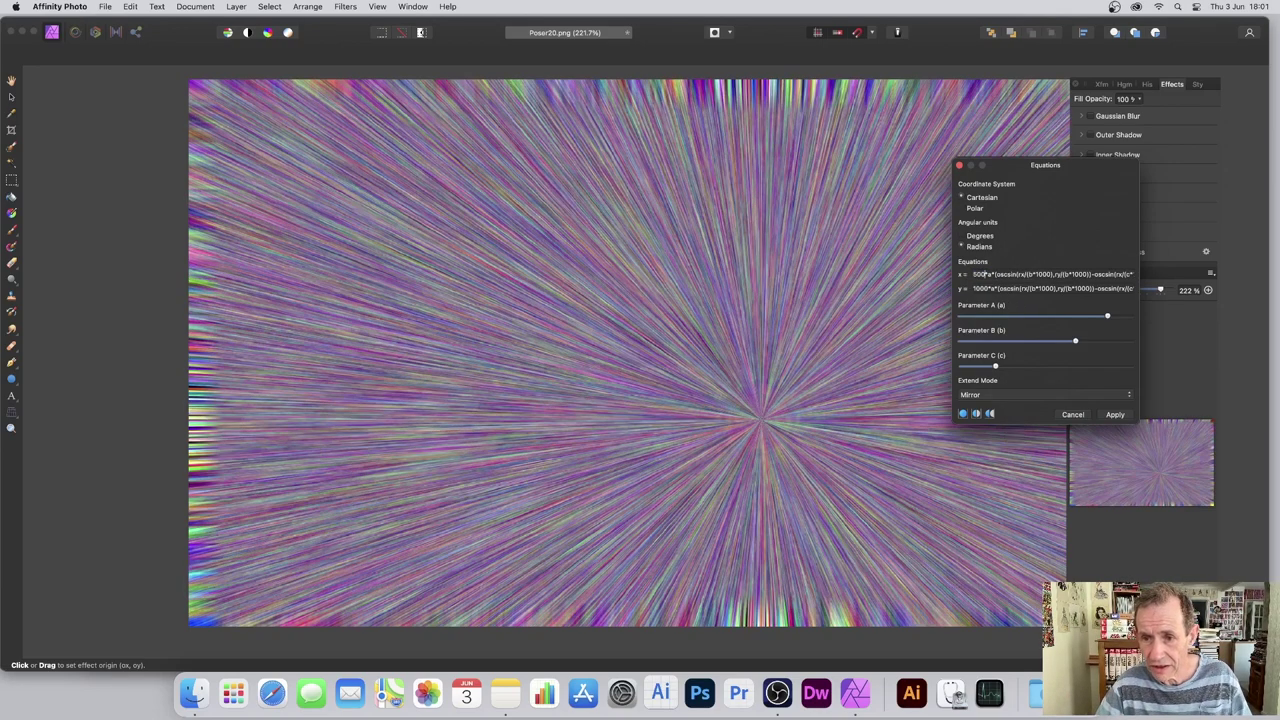
{"action": "key", "text": "Tab"}
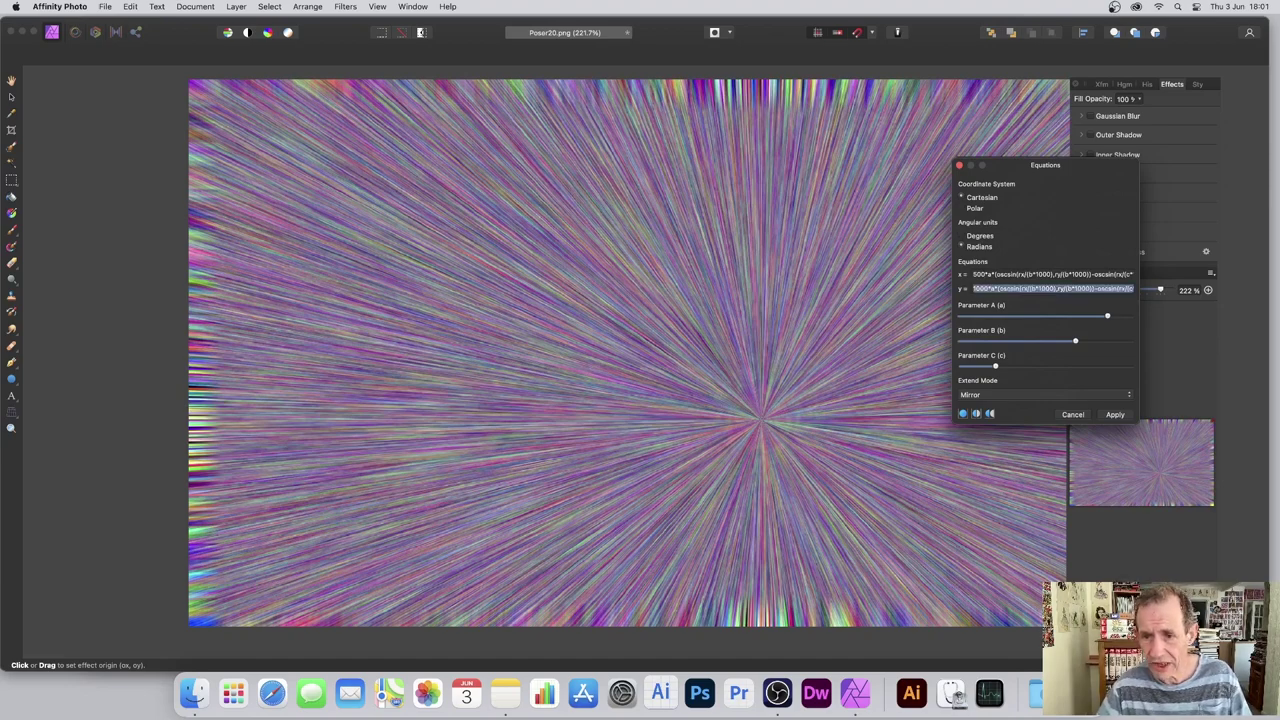
{"action": "left_click", "coordinate": [974, 272]}
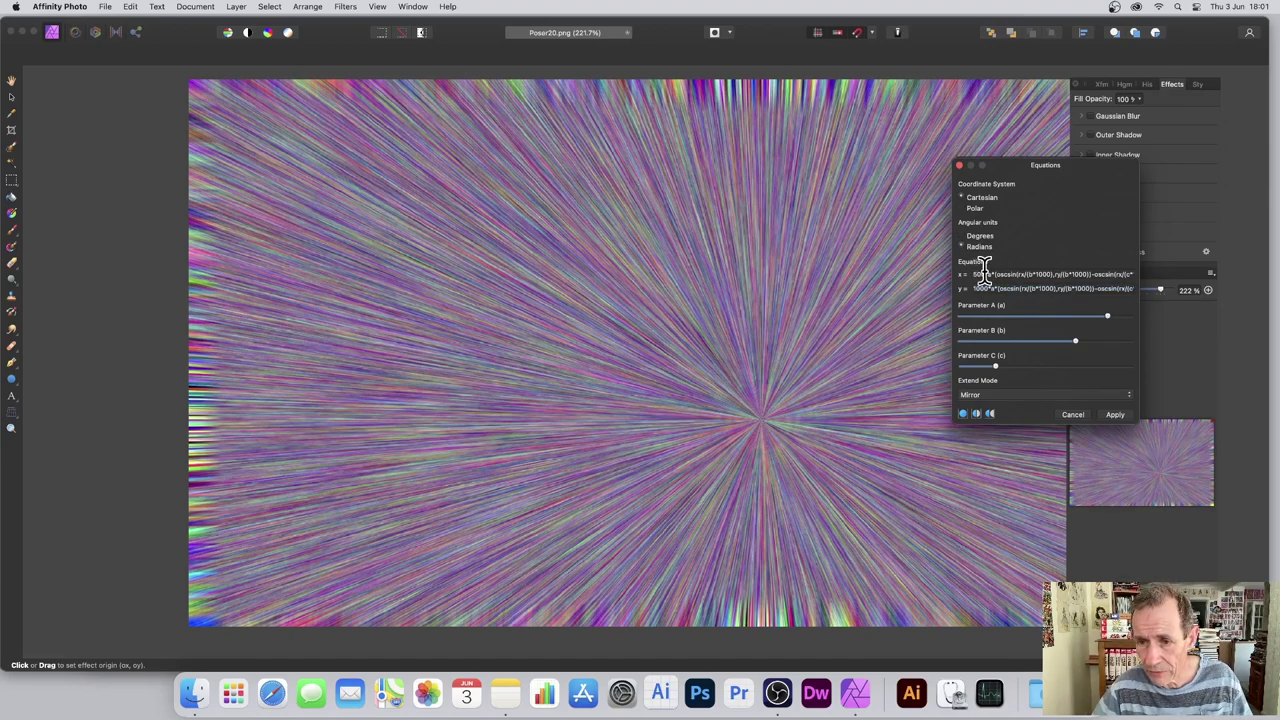
{"action": "key", "text": "BackSpace"}
{"action": "key", "text": "BackSpace"}
{"action": "key", "text": "BackSpace"}
{"action": "type", "text": "000"}
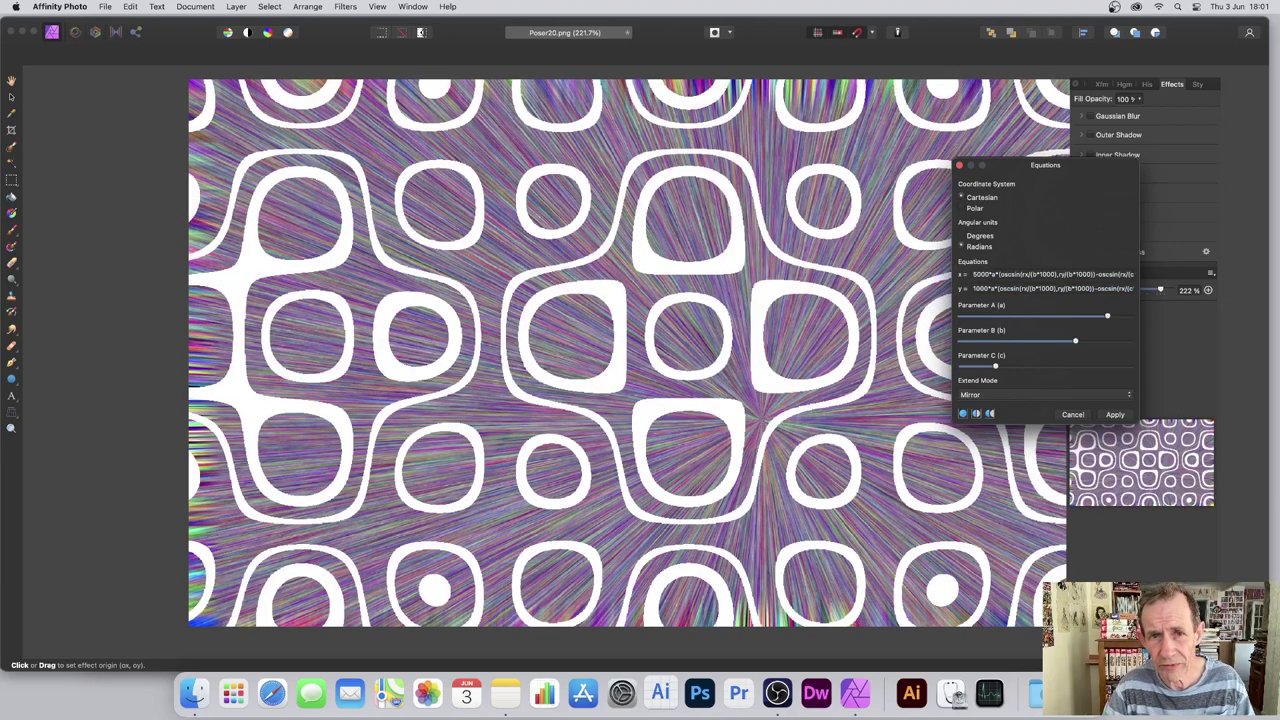
Set the leading multiplier of the y equation to 4000
{"action": "left_click", "coordinate": [973, 288]}
{"action": "key", "text": "BackSpace"}
{"action": "type", "text": "4"}
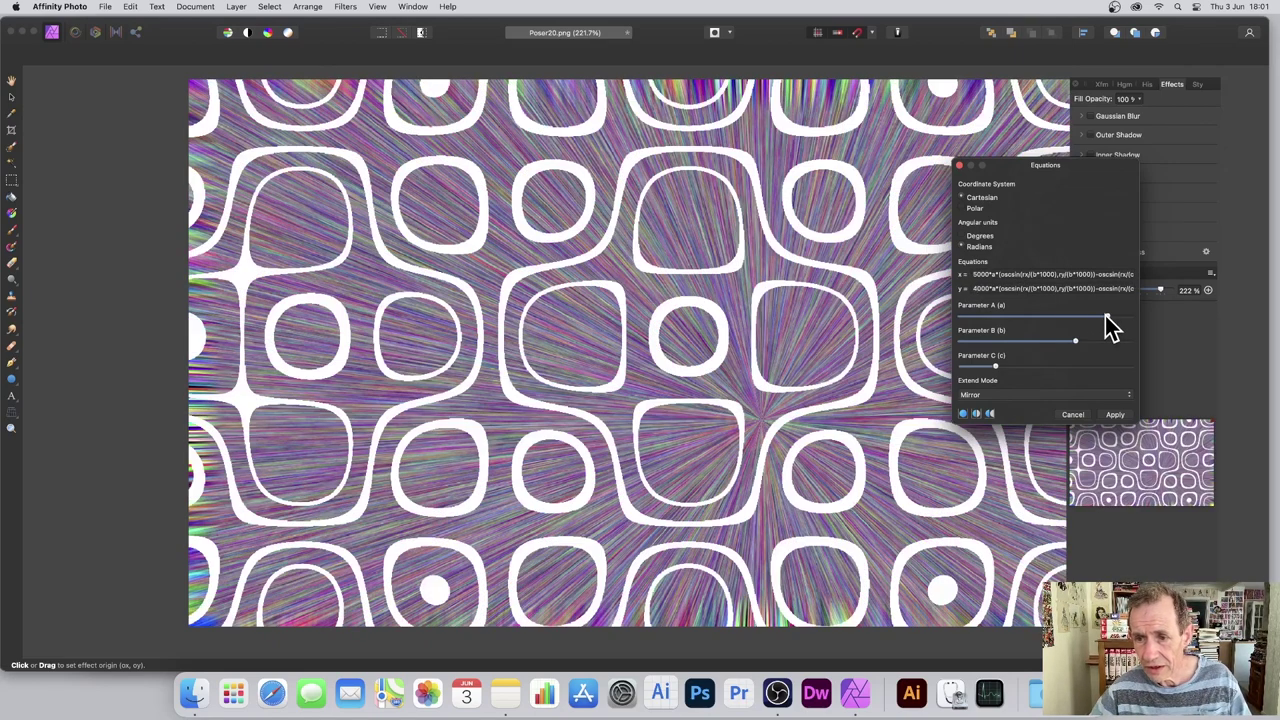
Lower parameters A and B to mid-range or below, reduce C slightly, and shift the effect origin to the right on the image
{"action": "left_click_drag", "start_coordinate": [1105, 316], "coordinate": [1016, 337]}
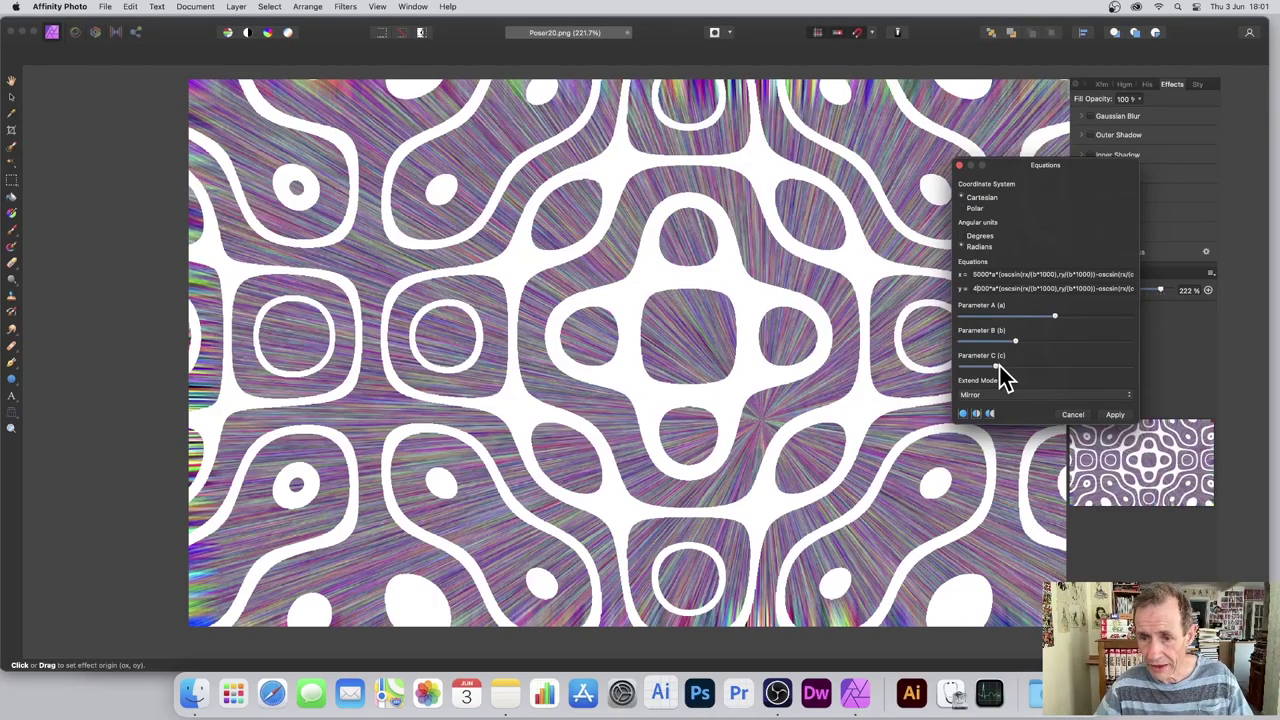
{"action": "mouse_move", "coordinate": [1000, 366]}
{"action": "left_mouse_down"}
{"action": "mouse_move", "coordinate": [1030, 366]}
{"action": "mouse_move", "coordinate": [990, 367]}
{"action": "left_mouse_up"}
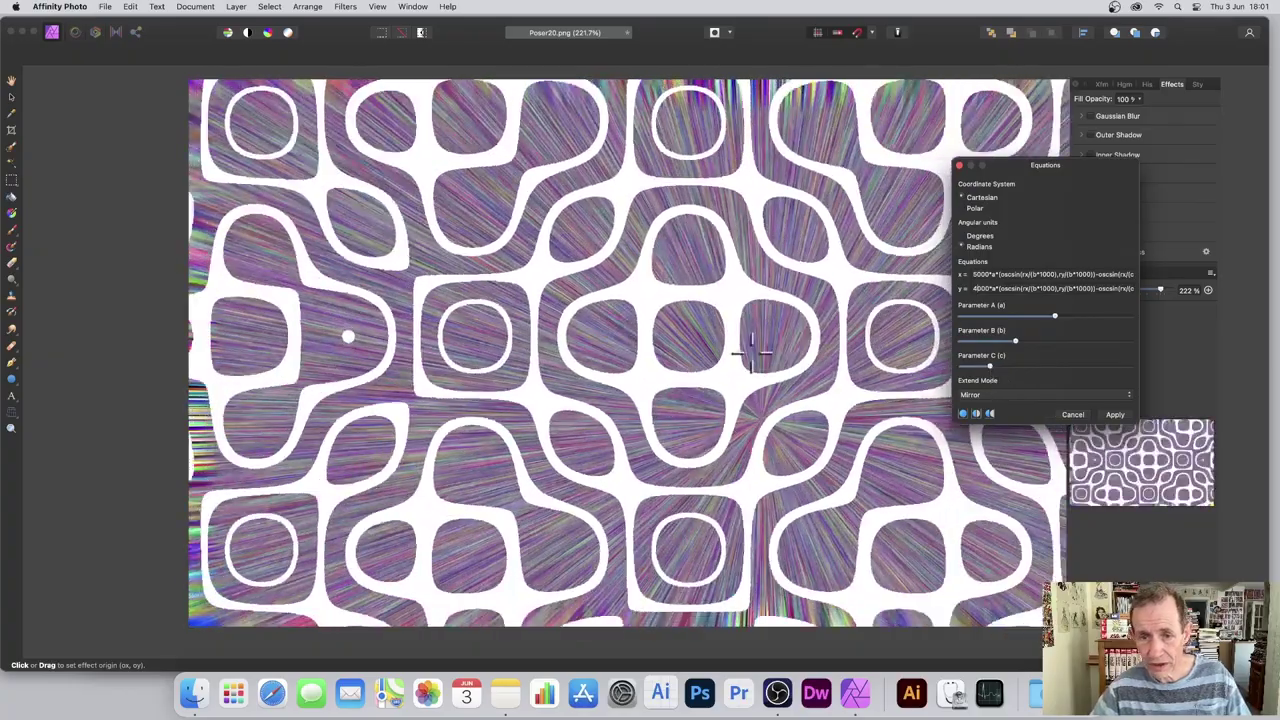
{"action": "left_click_drag", "start_coordinate": [751, 351], "coordinate": [943, 286]}
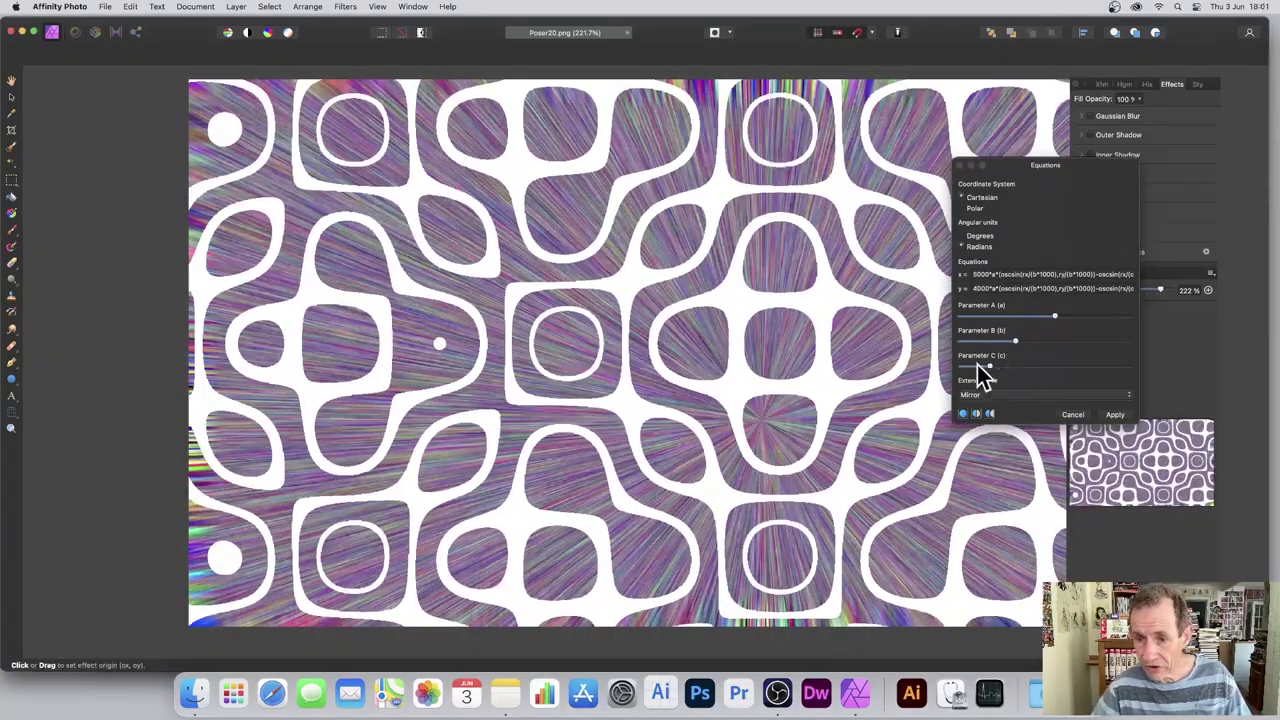
Change the first ry term of the x equation to ry/(b*2000)
{"action": "double_click", "coordinate": [1084, 274]}
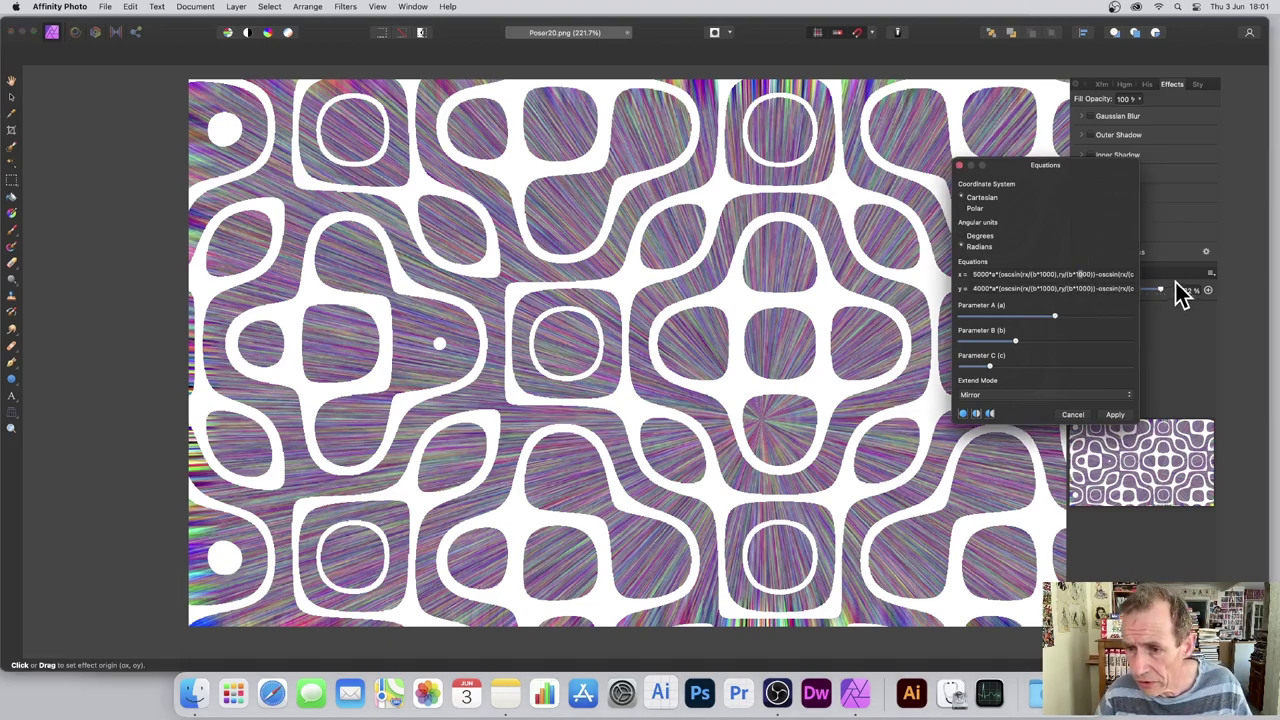
{"action": "left_click", "coordinate": [1075, 274]}
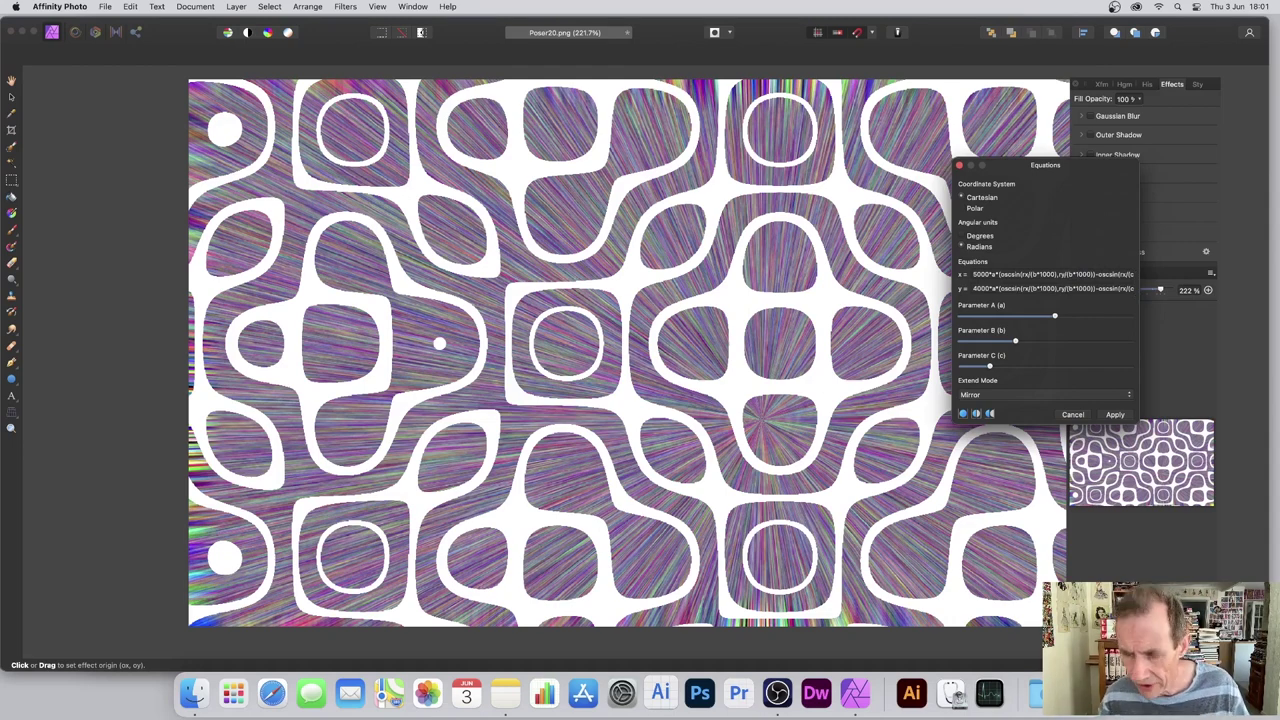
{"action": "key", "text": "Delete"}
{"action": "type", "text": "2"}
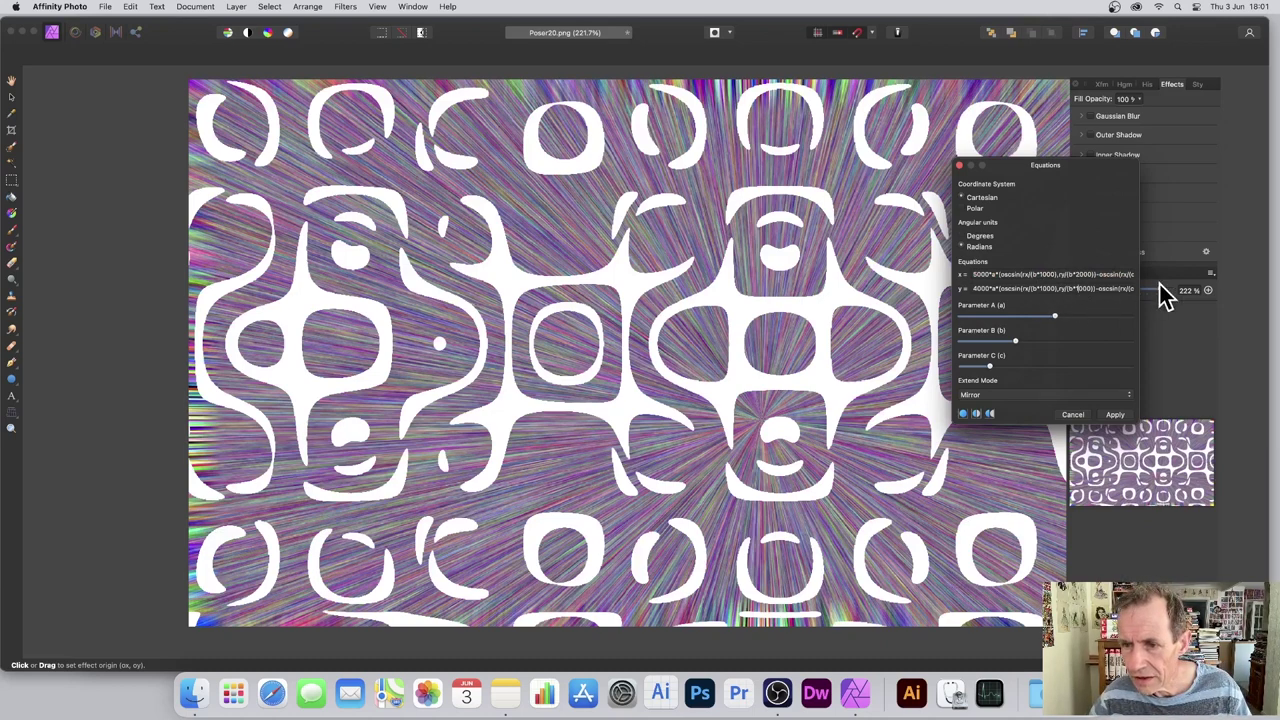
Change the first ry term of the y equation to ry/(b*4000) and move the dialog off the effects settings
{"action": "left_click", "coordinate": [1078, 288]}
{"action": "key", "text": "BackSpace"}
{"action": "type", "text": "4"}
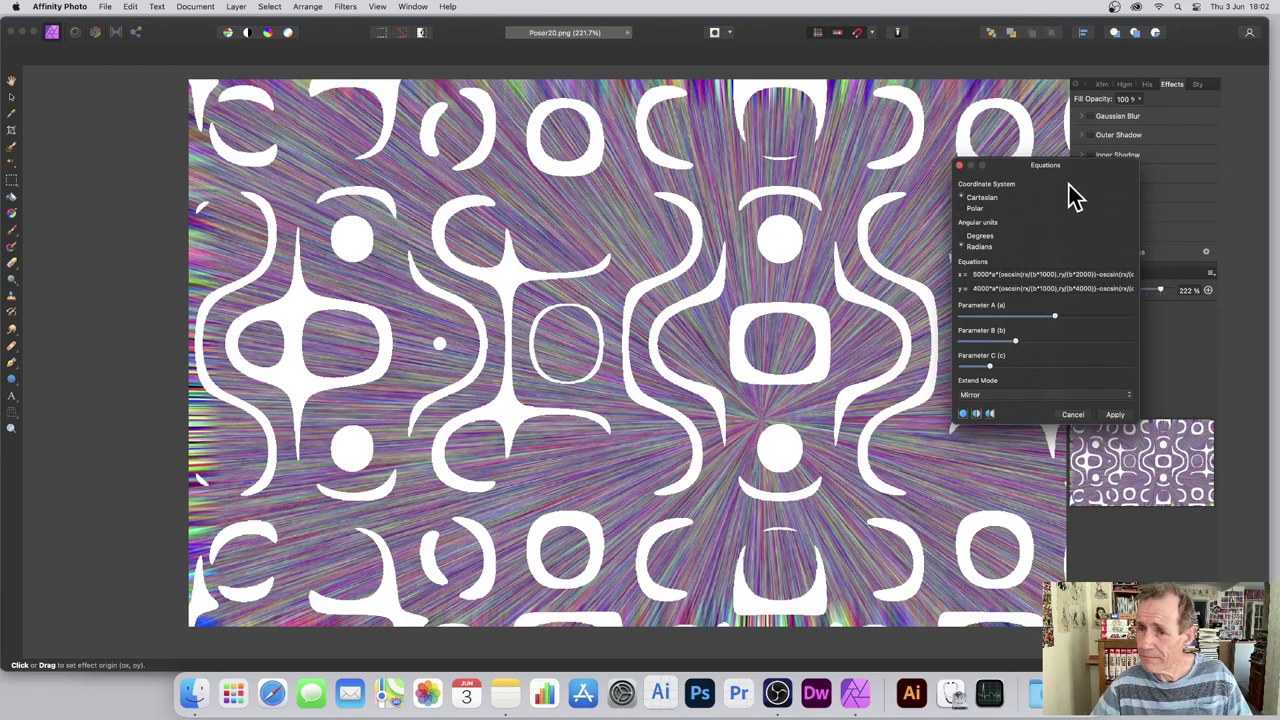
{"action": "left_click_drag", "start_coordinate": [1054, 167], "coordinate": [903, 157]}
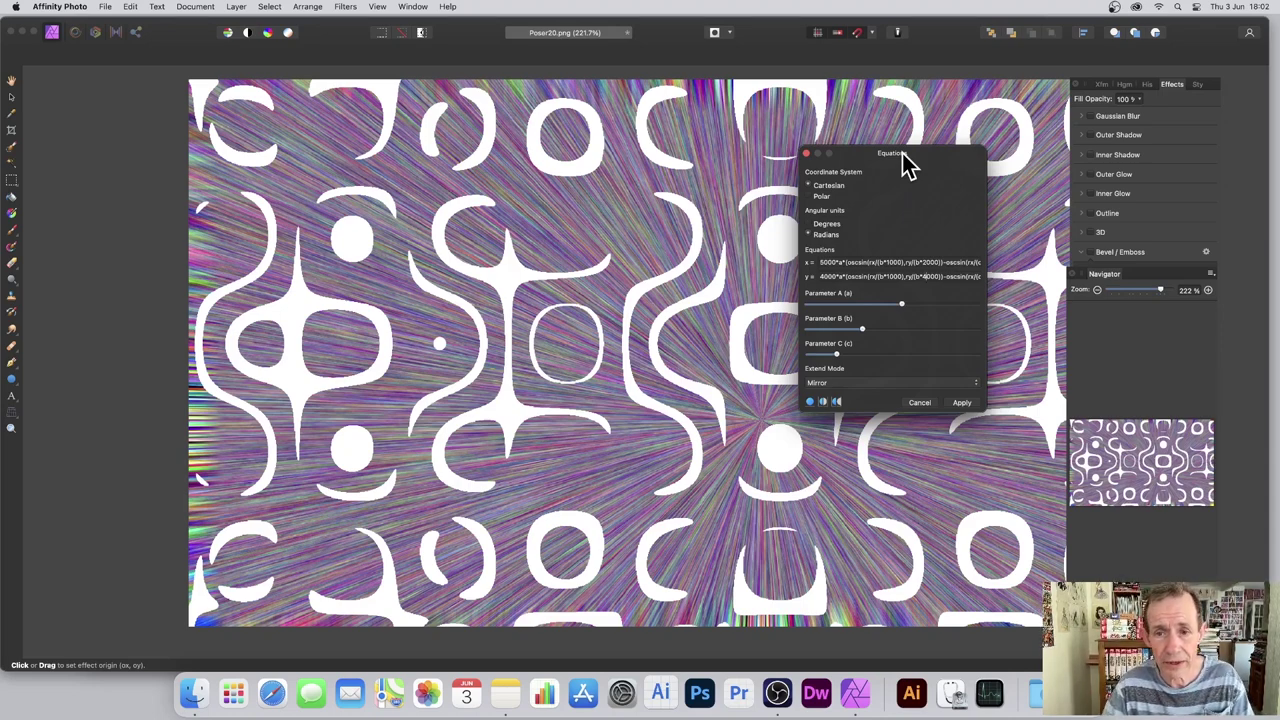
Apply the Equations distortion and bring up the layer list, placing it clear of the effects settings
{"action": "left_click", "coordinate": [962, 402]}
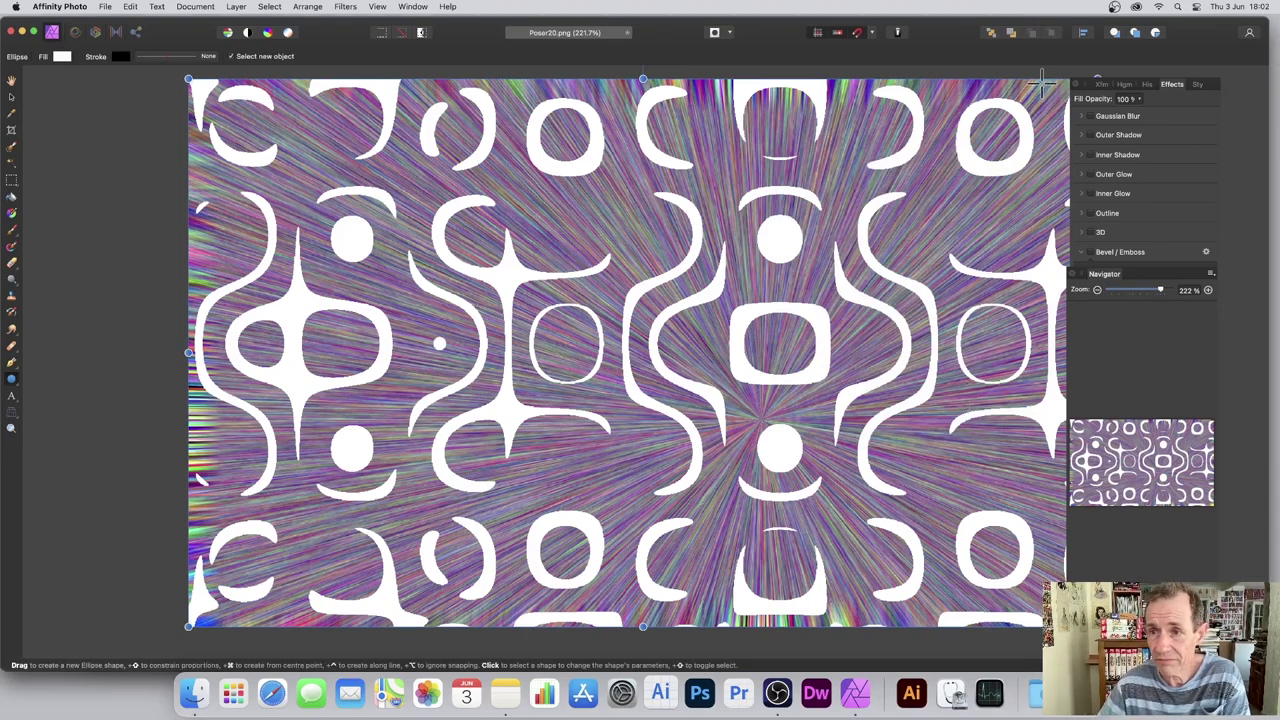
{"action": "left_click", "coordinate": [378, 8]}
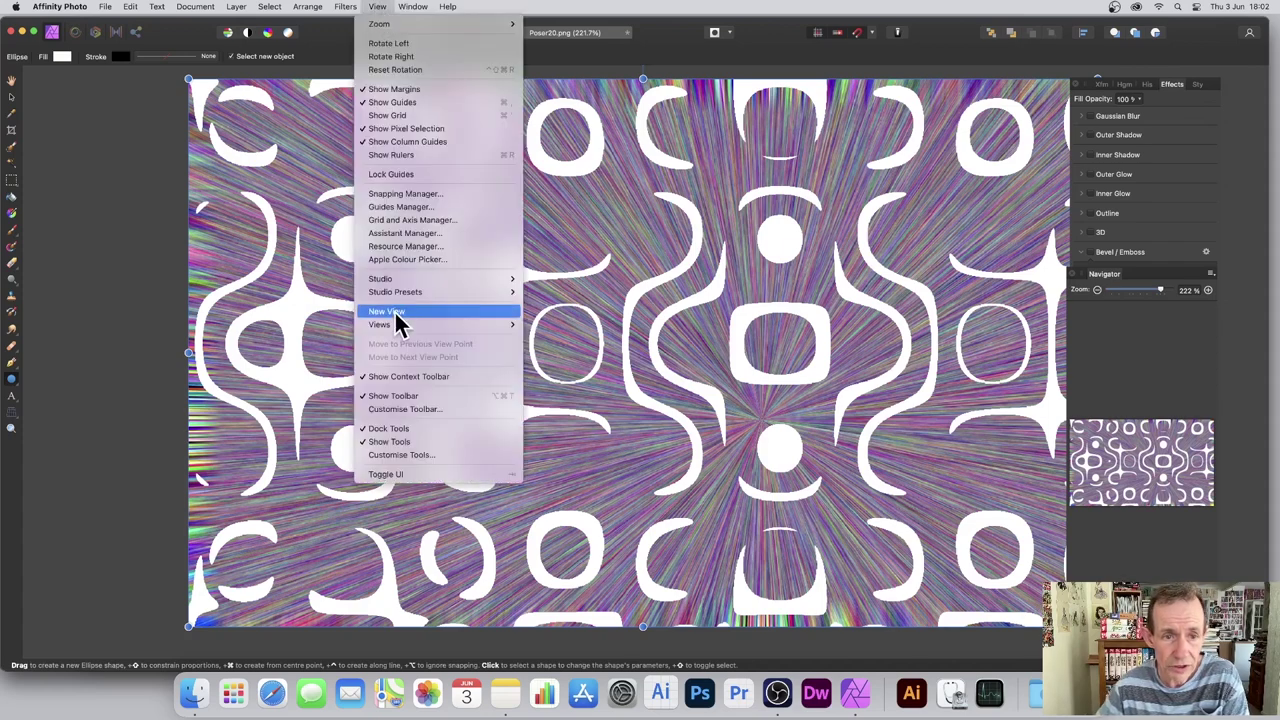
{"action": "mouse_move", "coordinate": [400, 280]}
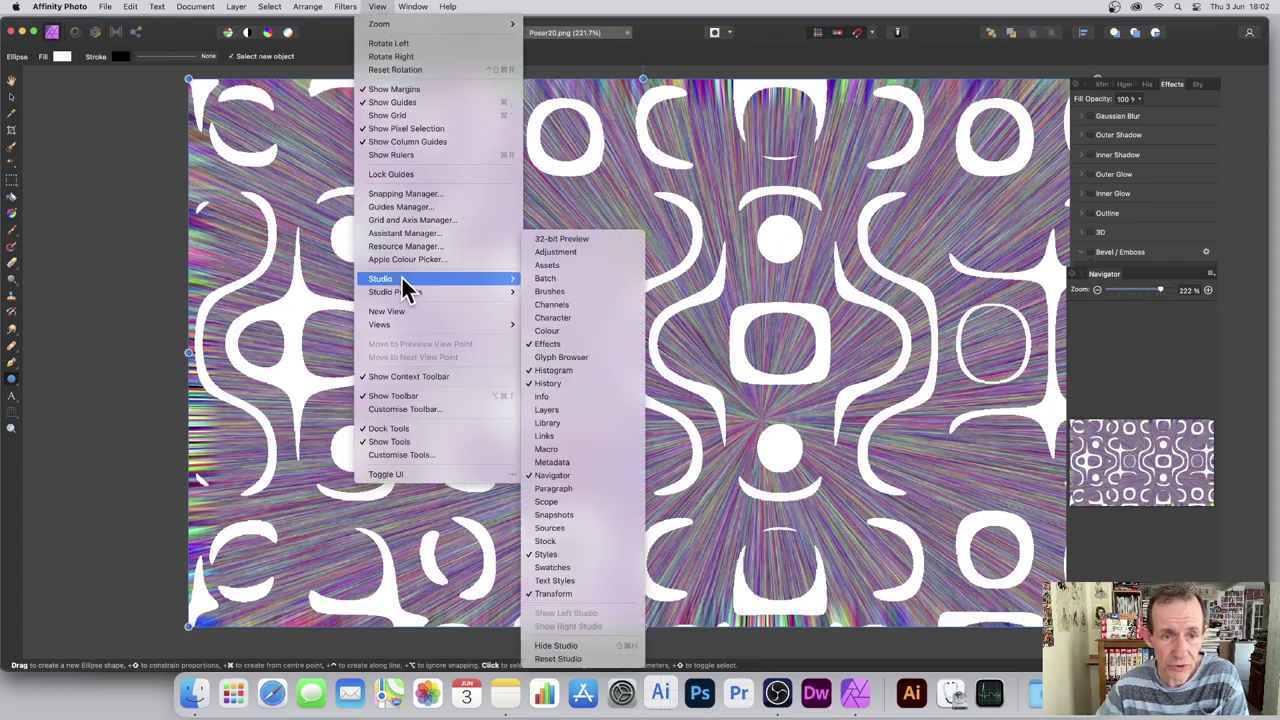
{"action": "left_click", "coordinate": [584, 410]}
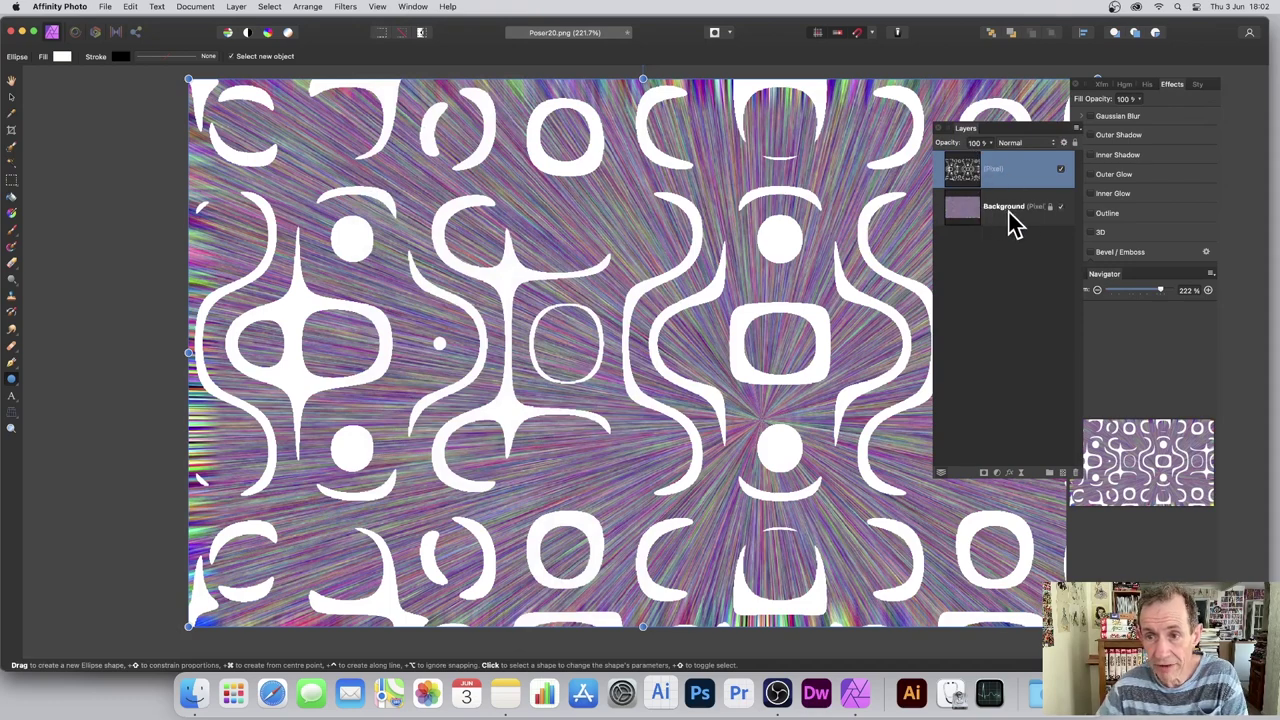
{"action": "left_click", "coordinate": [1061, 207]}
{"action": "left_click", "coordinate": [1062, 208]}
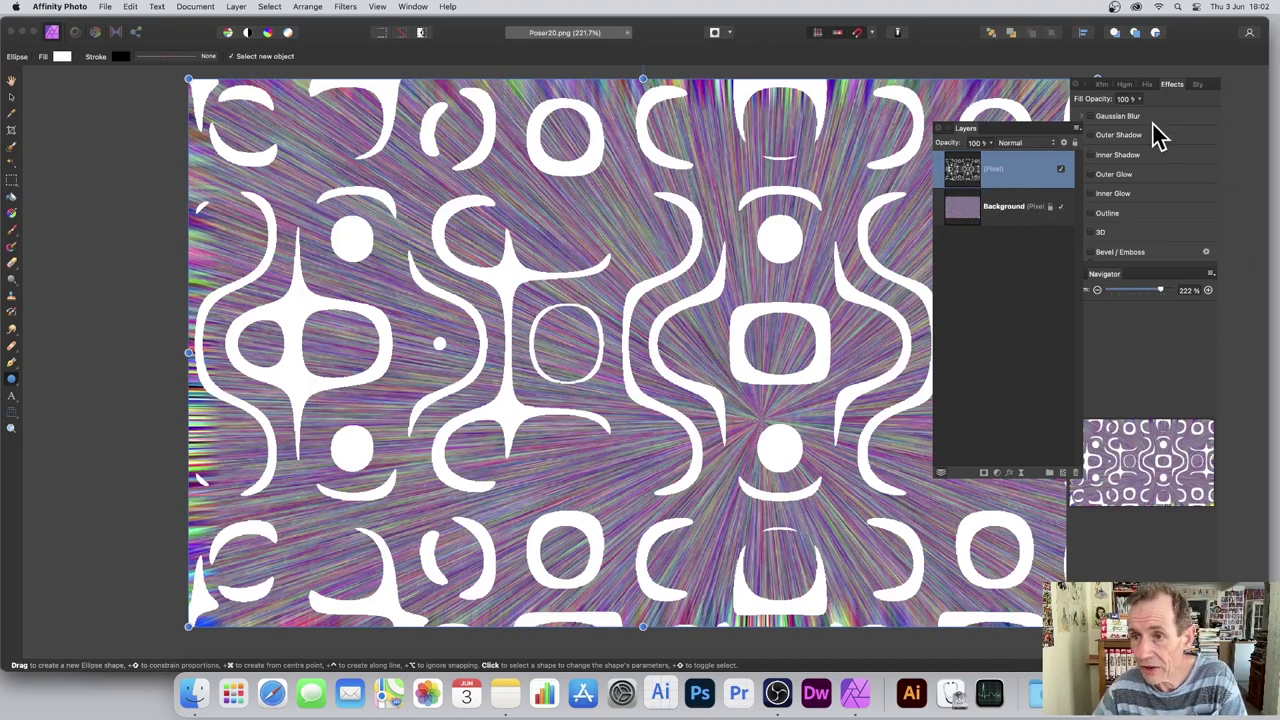
{"action": "left_click_drag", "start_coordinate": [1015, 135], "coordinate": [934, 131]}
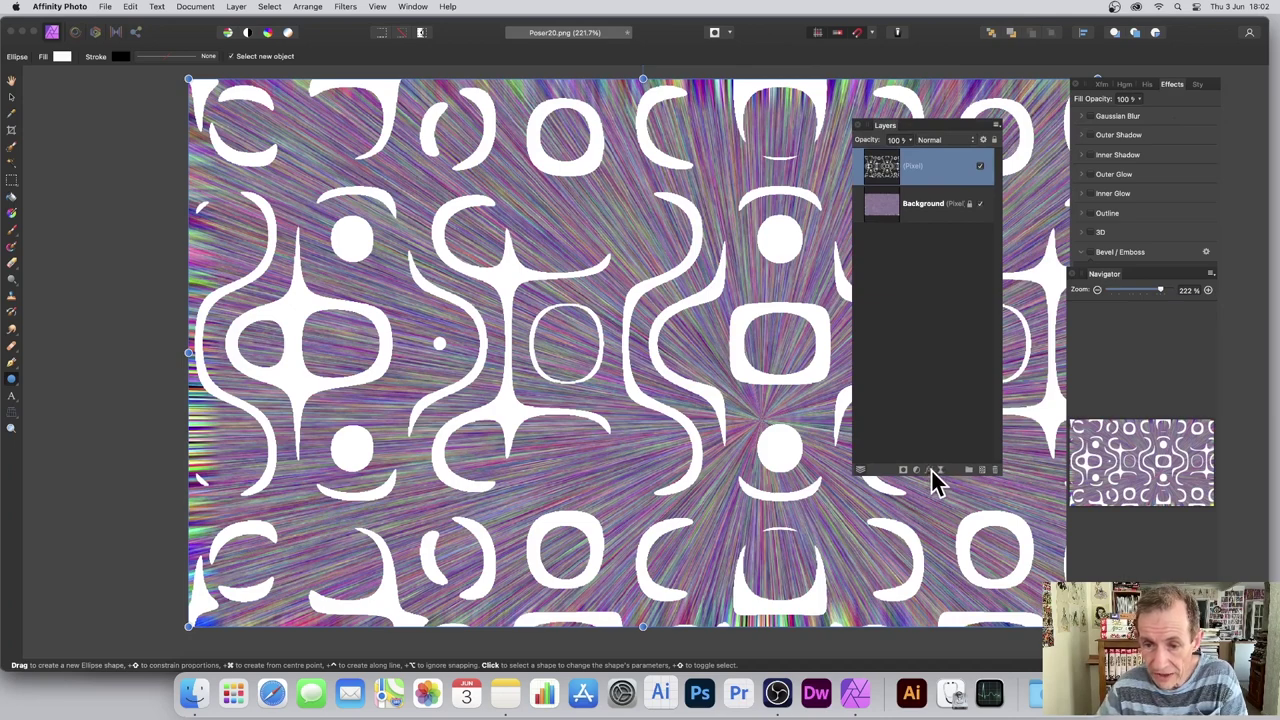
Add a Bevel / Emboss effect with a radius of 20.5 px to the white pattern layer
{"action": "left_click", "coordinate": [1090, 214]}
{"action": "left_click", "coordinate": [1090, 214]}
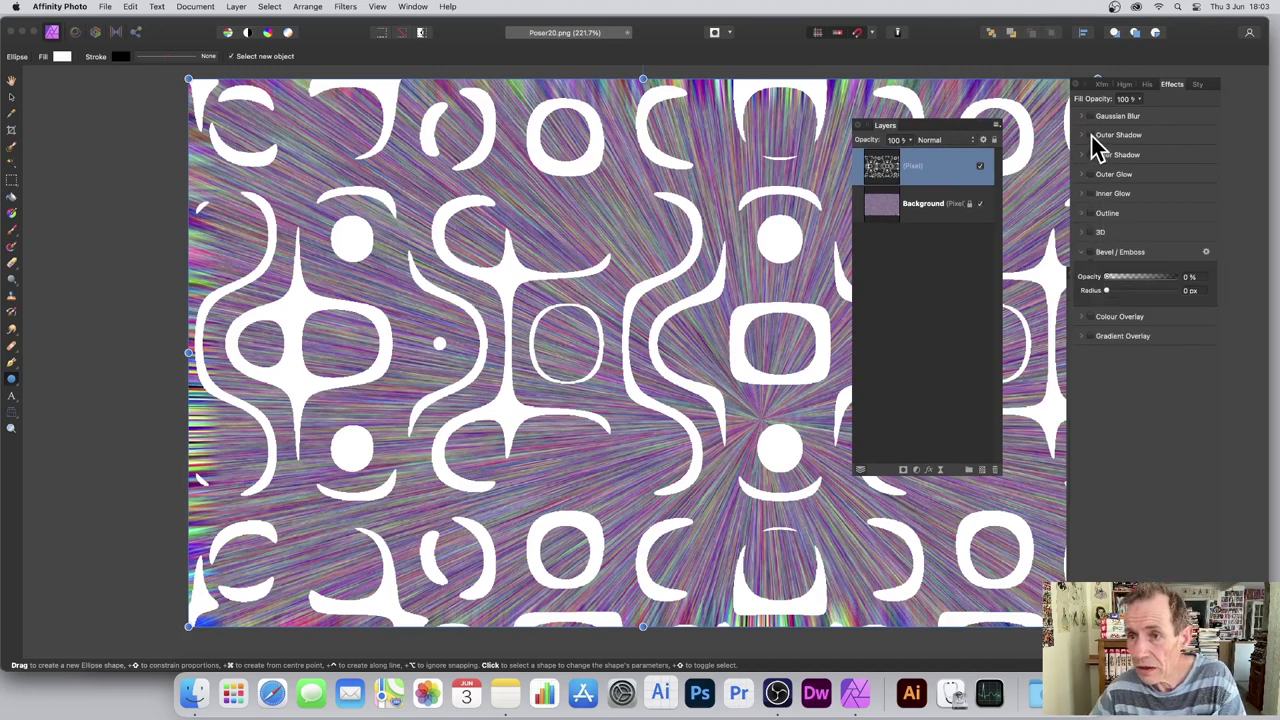
{"action": "left_click", "coordinate": [1091, 252]}
{"action": "mouse_move", "coordinate": [1124, 290]}
{"action": "left_mouse_down"}
{"action": "mouse_move", "coordinate": [1166, 290]}
{"action": "mouse_move", "coordinate": [1120, 291]}
{"action": "mouse_move", "coordinate": [1146, 291]}
{"action": "left_mouse_up"}
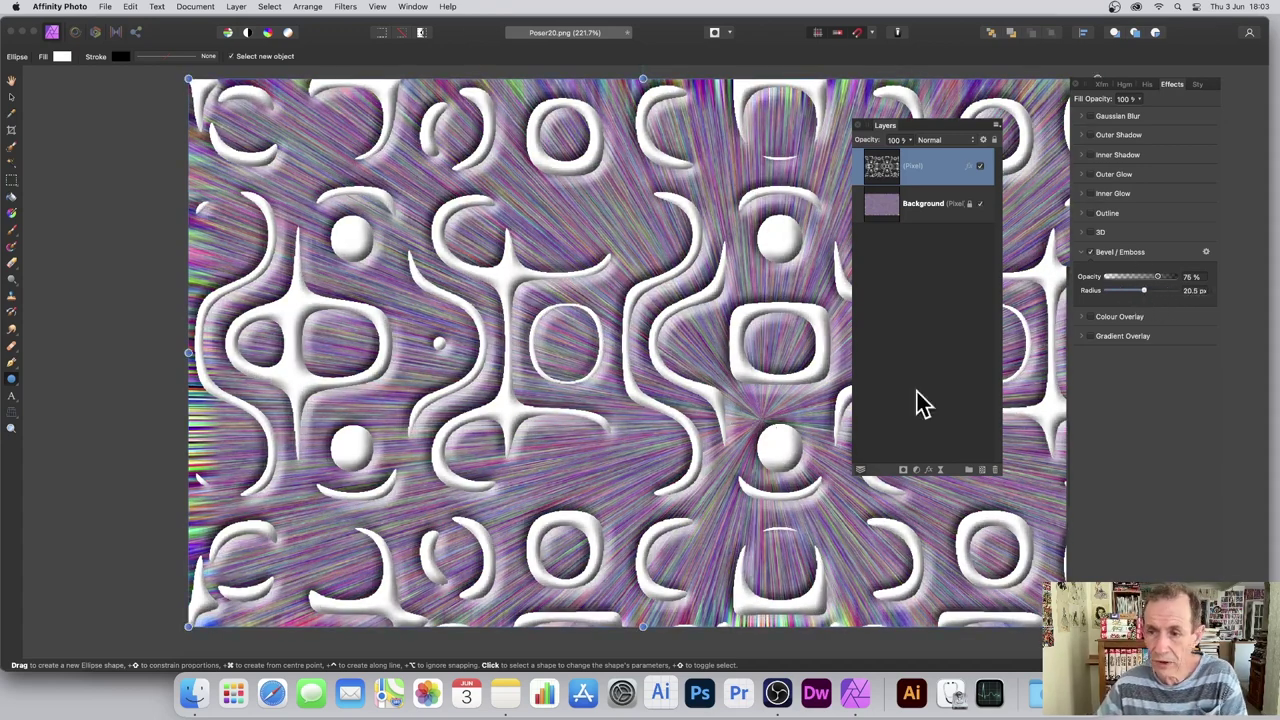
Scale the embossed pattern layer down and move it towards the upper-left part of the image
{"action": "left_click_drag", "start_coordinate": [189, 80], "coordinate": [419, 217]}
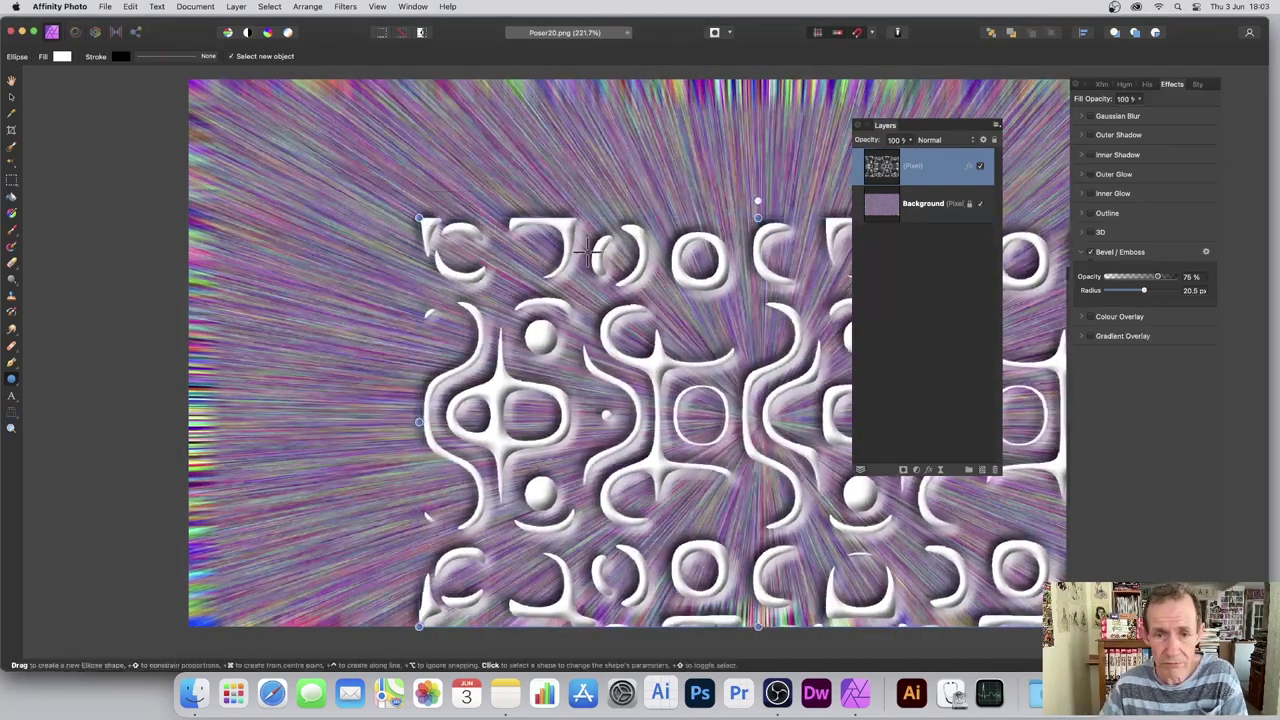
{"action": "left_click", "coordinate": [11, 97]}
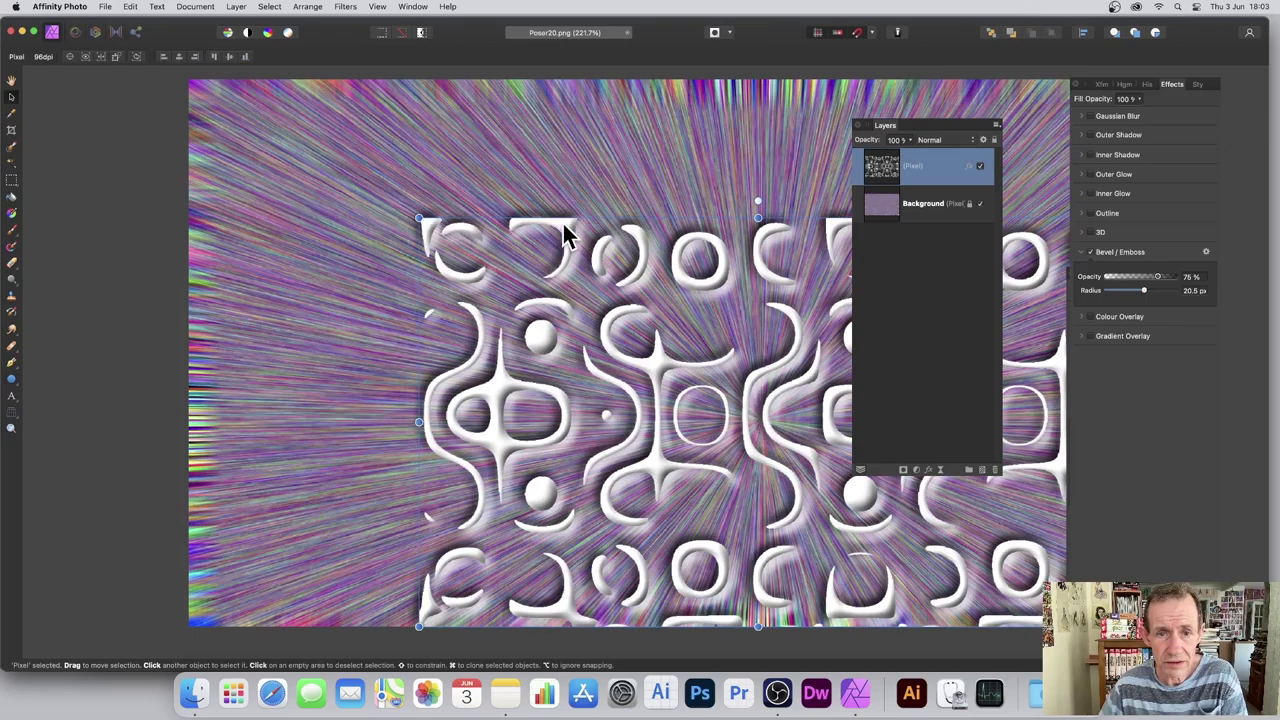
{"action": "left_click_drag", "start_coordinate": [565, 235], "coordinate": [312, 114]}
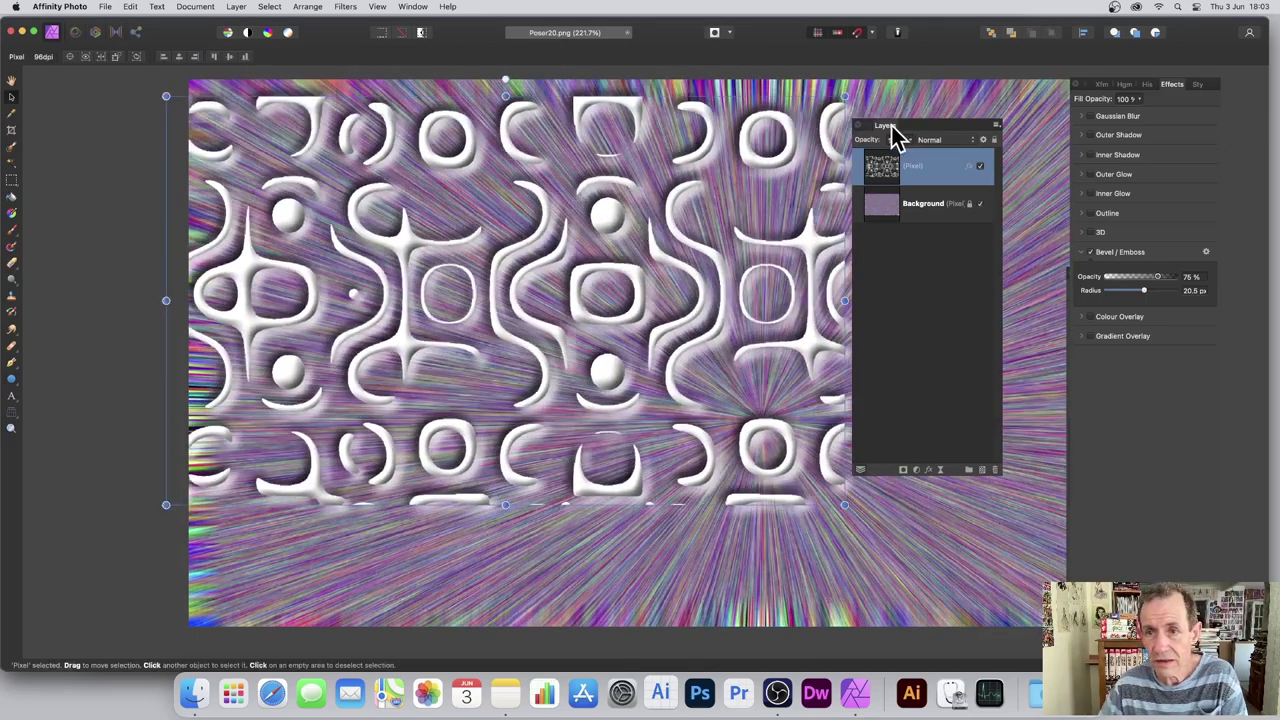
{"action": "left_click_drag", "start_coordinate": [890, 128], "coordinate": [930, 129]}
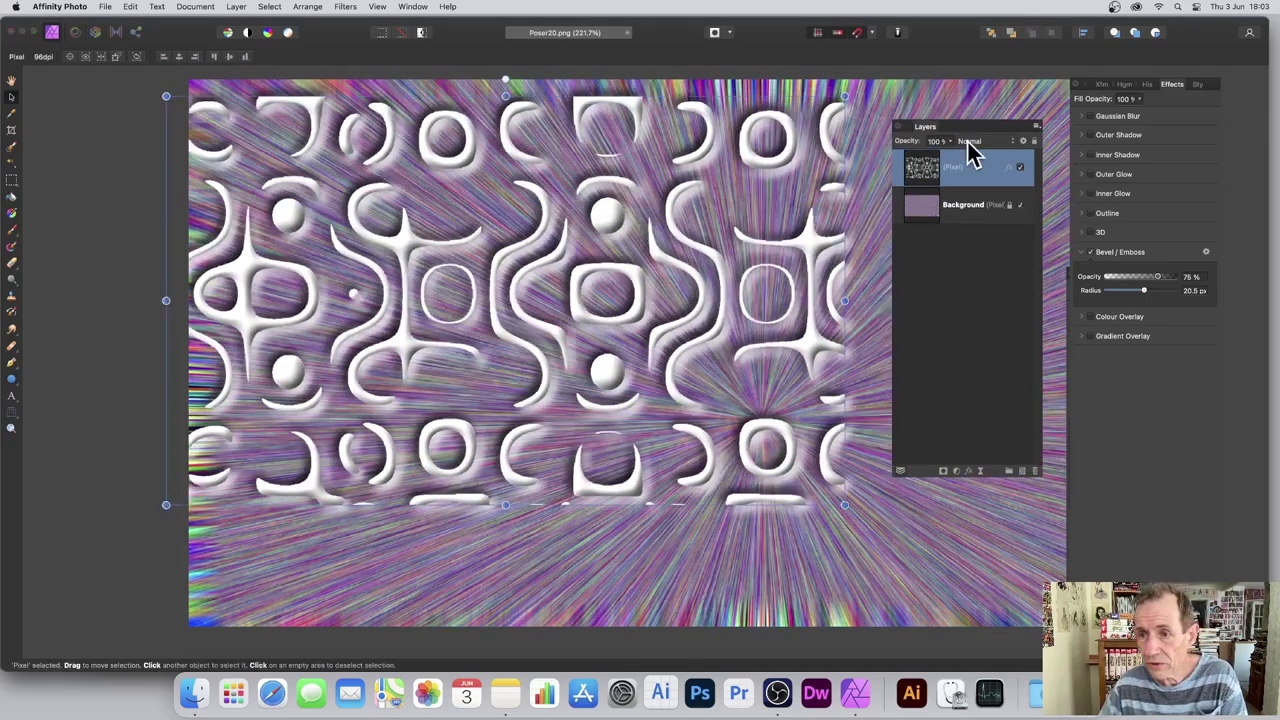
Try the standard bevel profiles, choose the straight diagonal one, and set the Bevel / Emboss radius to 29.4 px
{"action": "left_click", "coordinate": [1206, 253]}
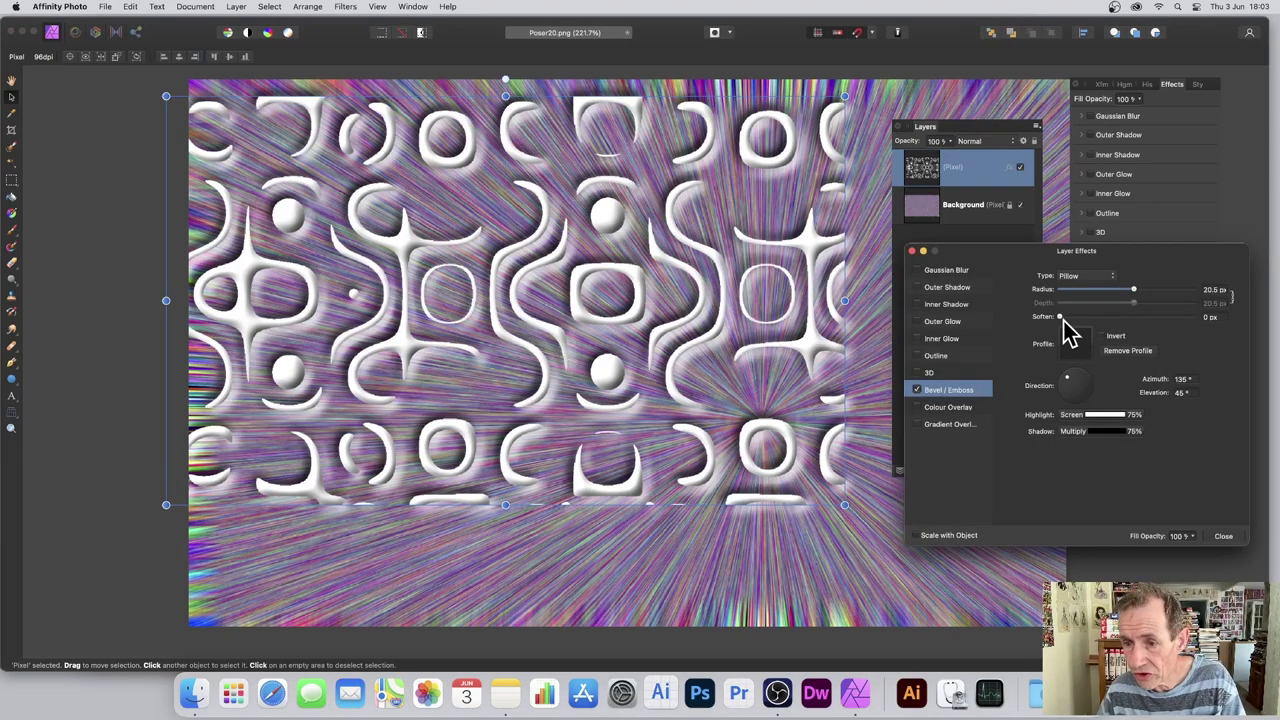
{"action": "mouse_move", "coordinate": [1062, 317]}
{"action": "left_mouse_down"}
{"action": "mouse_move", "coordinate": [1094, 317]}
{"action": "mouse_move", "coordinate": [1063, 336]}
{"action": "left_mouse_up"}
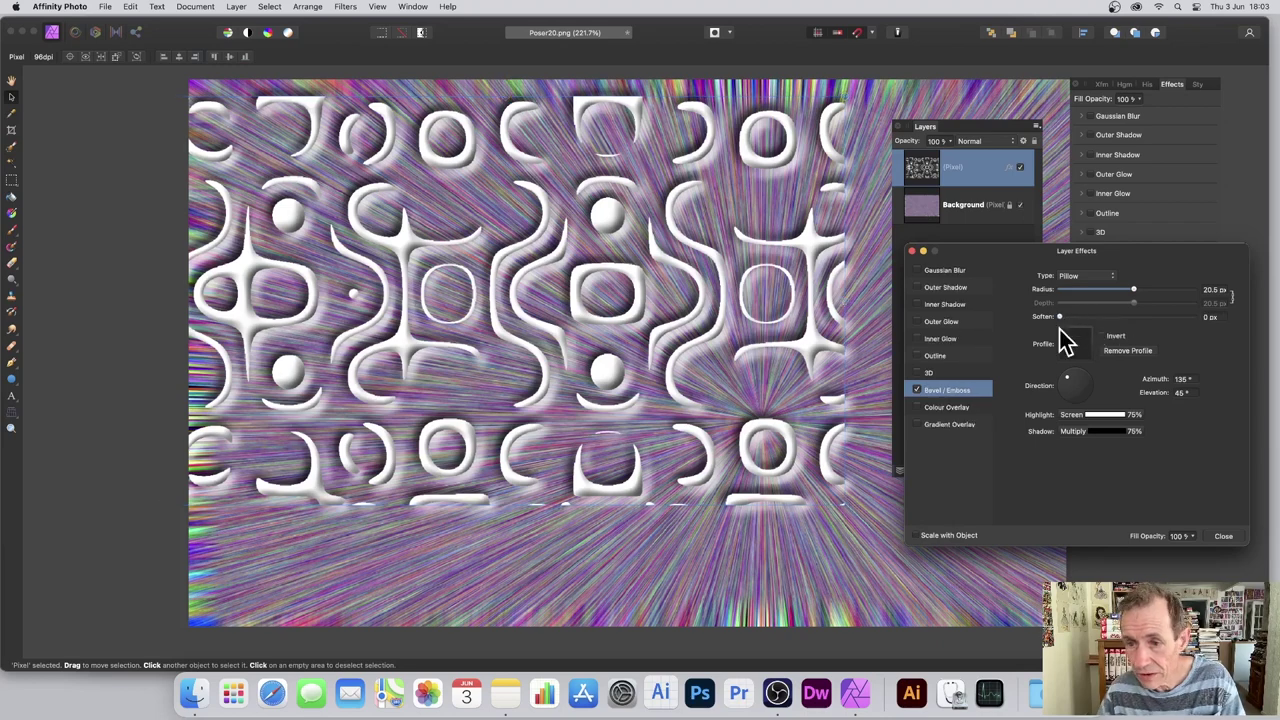
{"action": "left_click", "coordinate": [1070, 347]}
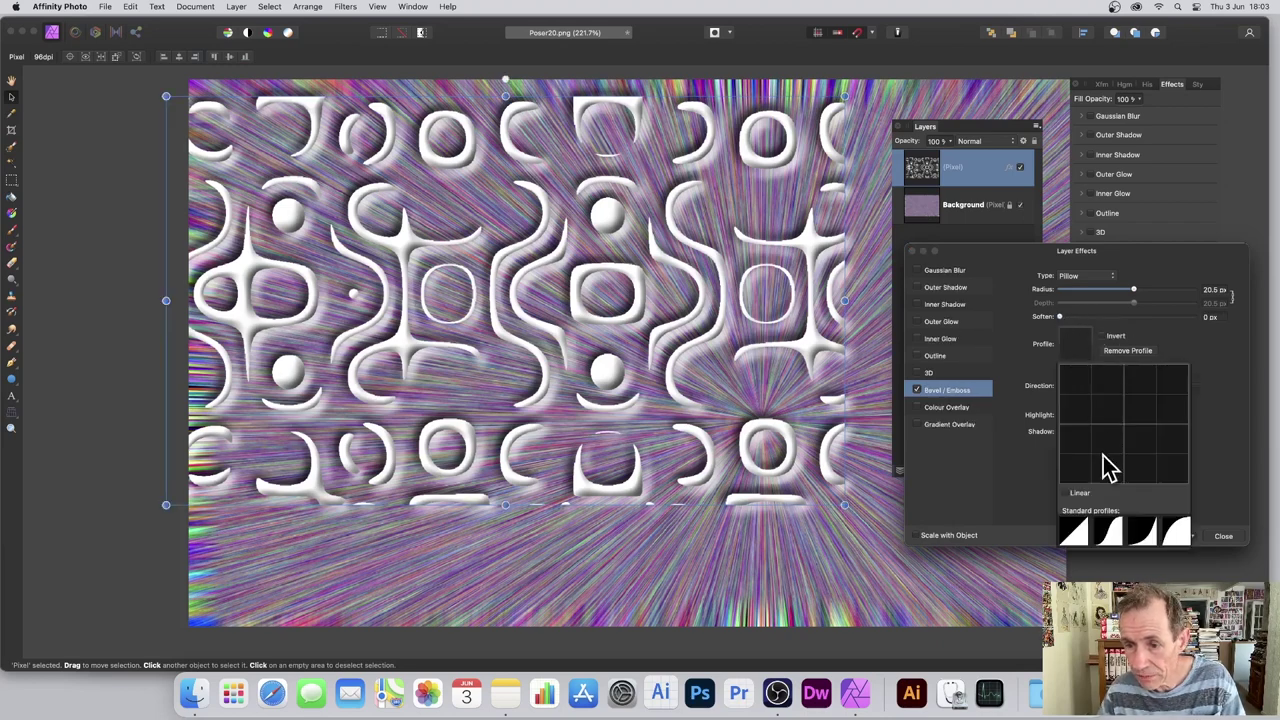
{"action": "left_click", "coordinate": [1118, 534]}
{"action": "left_click", "coordinate": [1140, 533]}
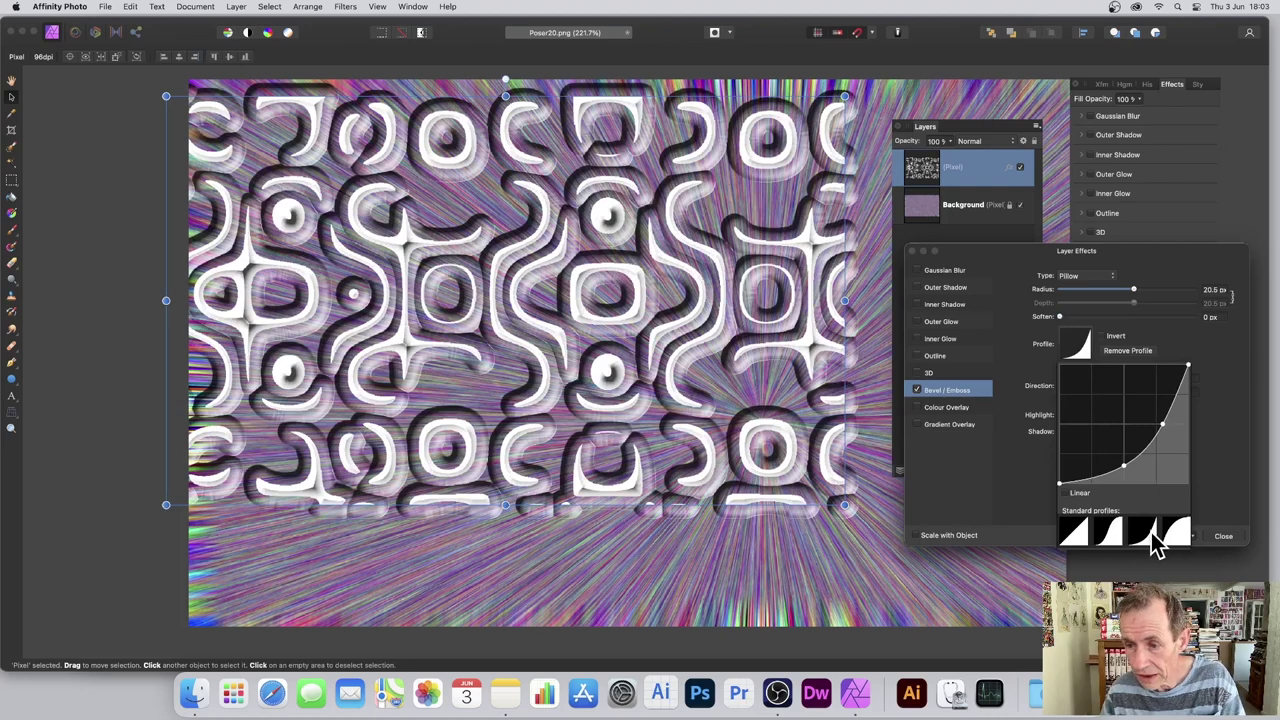
{"action": "left_click", "coordinate": [1188, 545]}
{"action": "left_click", "coordinate": [1077, 532]}
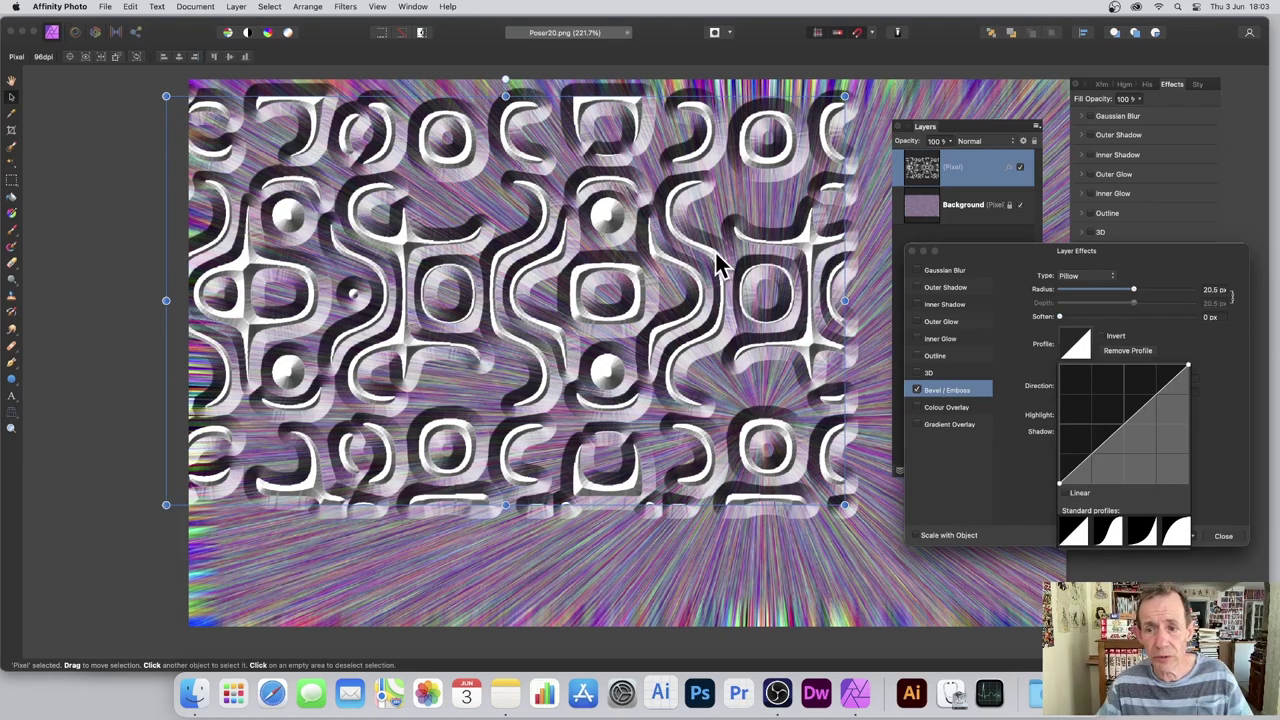
{"action": "mouse_move", "coordinate": [1148, 298]}
{"action": "left_mouse_down"}
{"action": "mouse_move", "coordinate": [1165, 300]}
{"action": "mouse_move", "coordinate": [1137, 294]}
{"action": "mouse_move", "coordinate": [1169, 297]}
{"action": "mouse_move", "coordinate": [1147, 294]}
{"action": "left_mouse_up"}
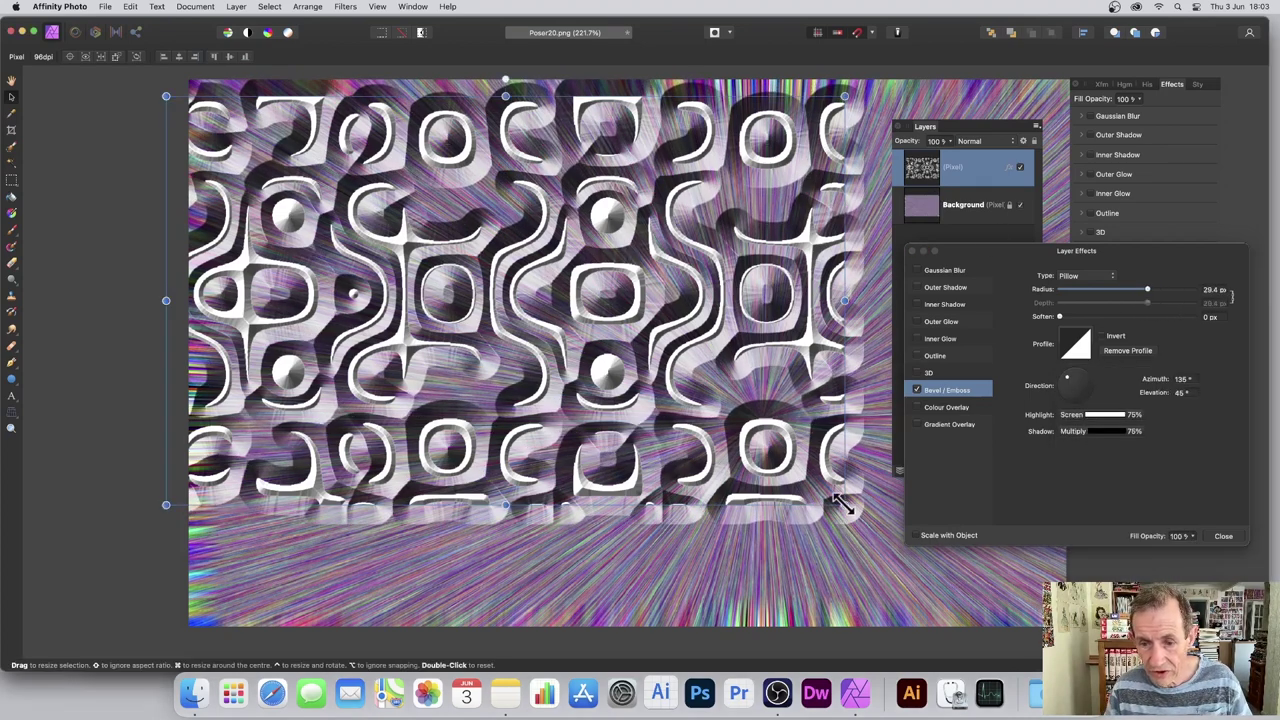
Shrink the pattern layer and relight its bevel with azimuth about -17°, elevation 0° and 0.1 px softening
{"action": "left_click_drag", "start_coordinate": [845, 505], "coordinate": [704, 466]}
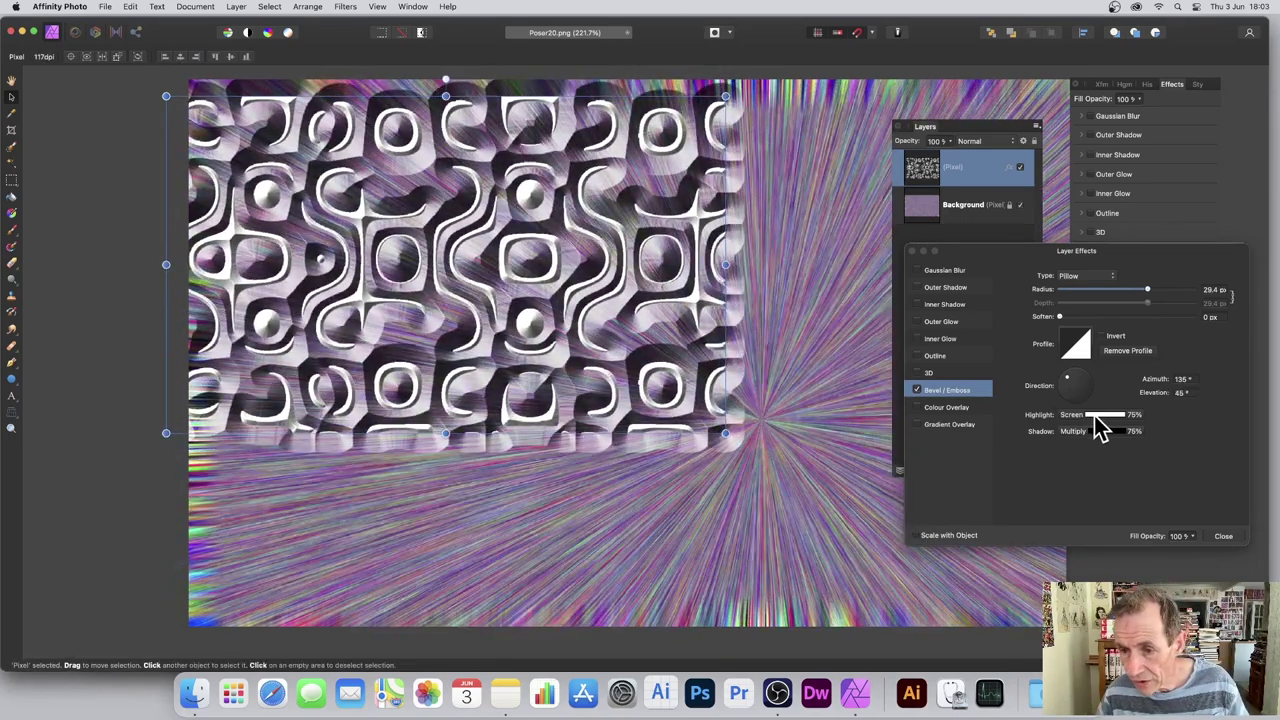
{"action": "left_click_drag", "start_coordinate": [1066, 382], "coordinate": [1100, 400]}
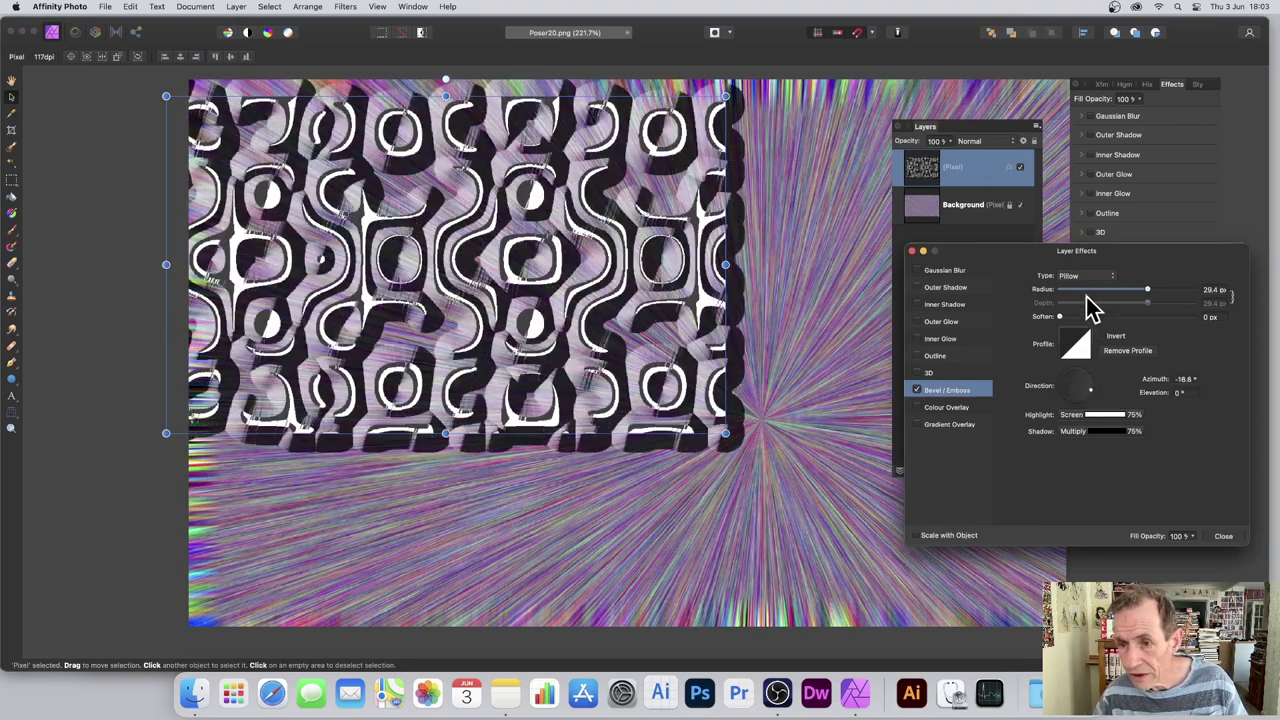
{"action": "mouse_move", "coordinate": [1062, 312]}
{"action": "left_mouse_down"}
{"action": "mouse_move", "coordinate": [1098, 316]}
{"action": "mouse_move", "coordinate": [1080, 318]}
{"action": "left_mouse_up"}
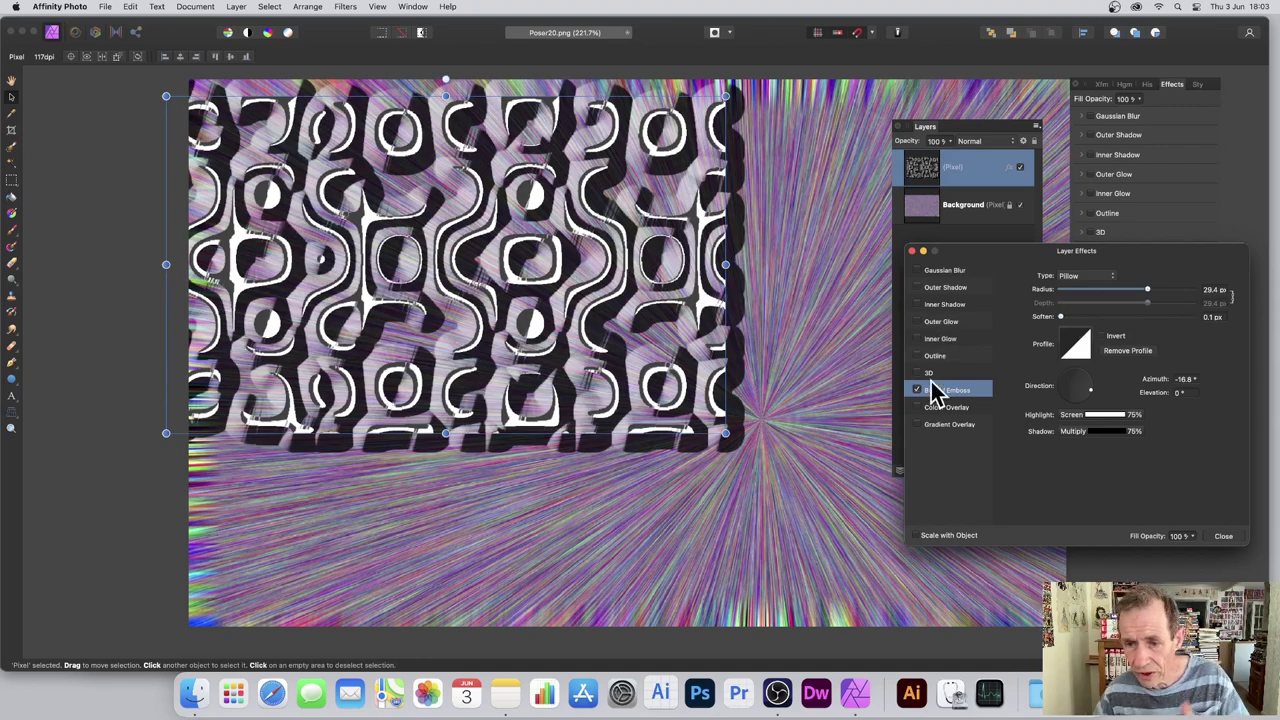
Try a gradient overlay on the pattern layer, remove it again, and close the layer effects
{"action": "left_click", "coordinate": [916, 425]}
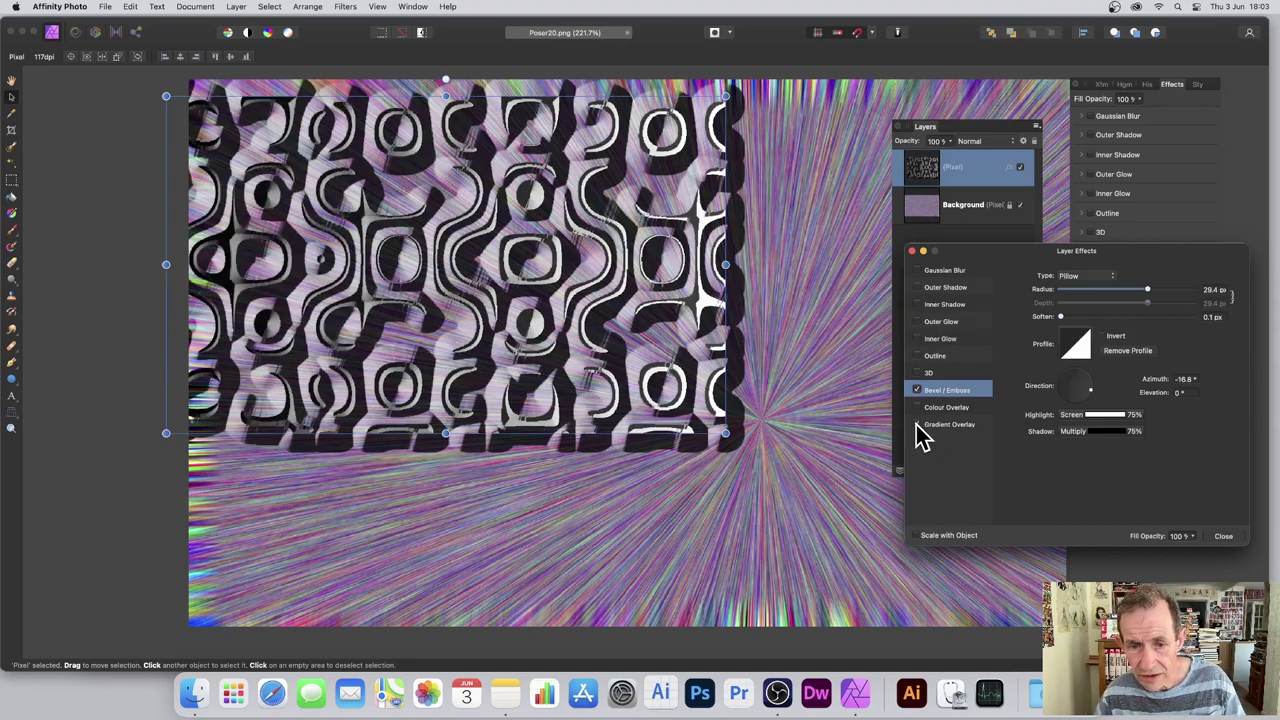
{"action": "left_click", "coordinate": [916, 425]}
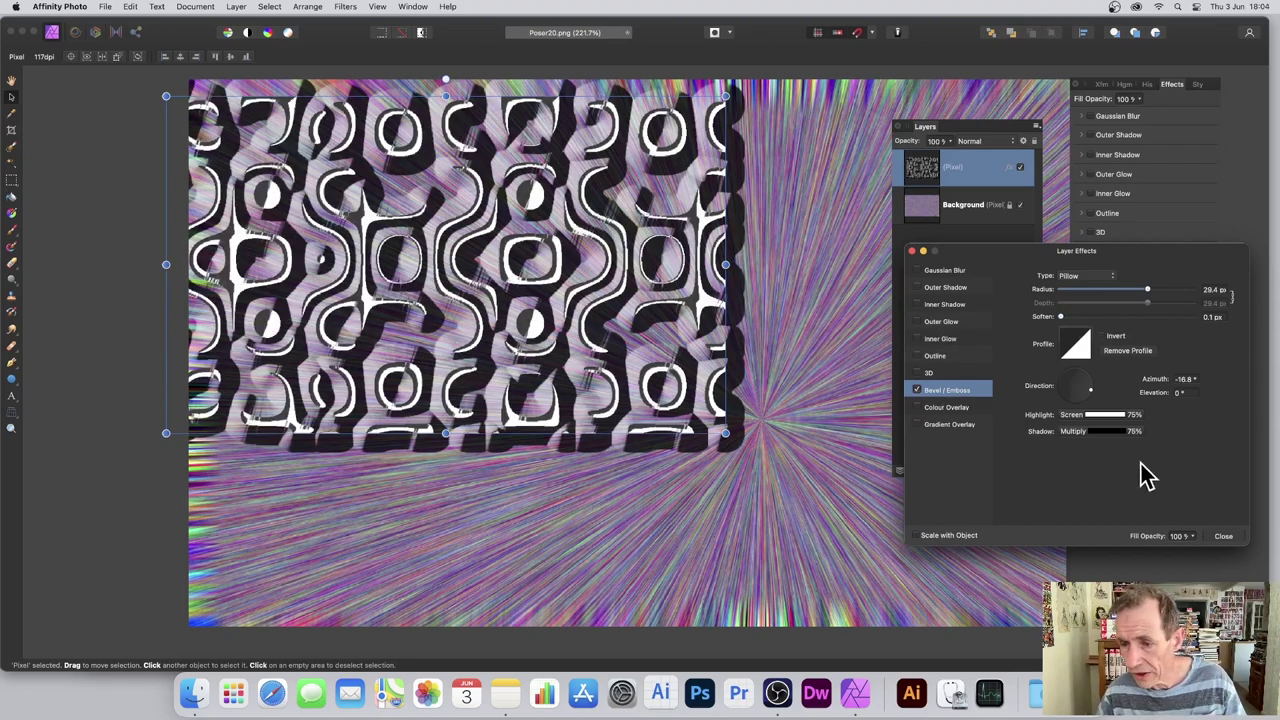
{"action": "left_click", "coordinate": [1224, 536]}
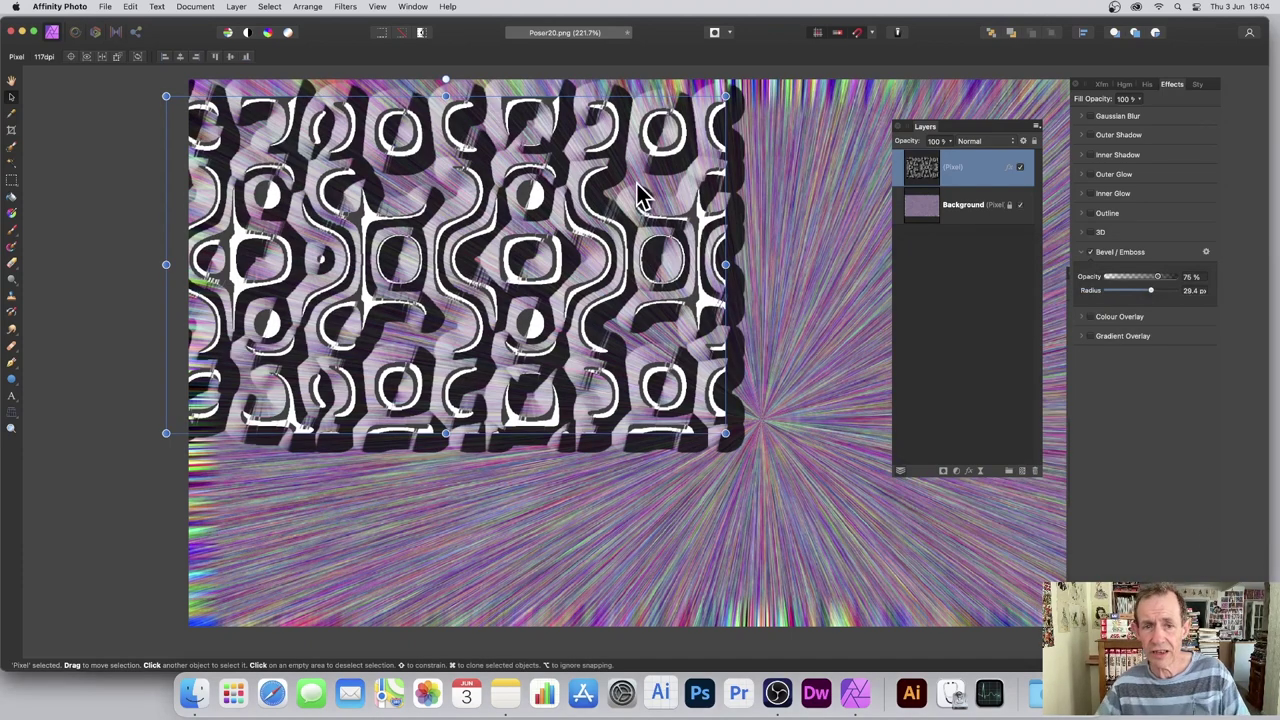
Shift the pattern layer right and place two overlapping duplicates, one to its lower right and one lower left
{"action": "left_click_drag", "start_coordinate": [617, 120], "coordinate": [675, 127]}
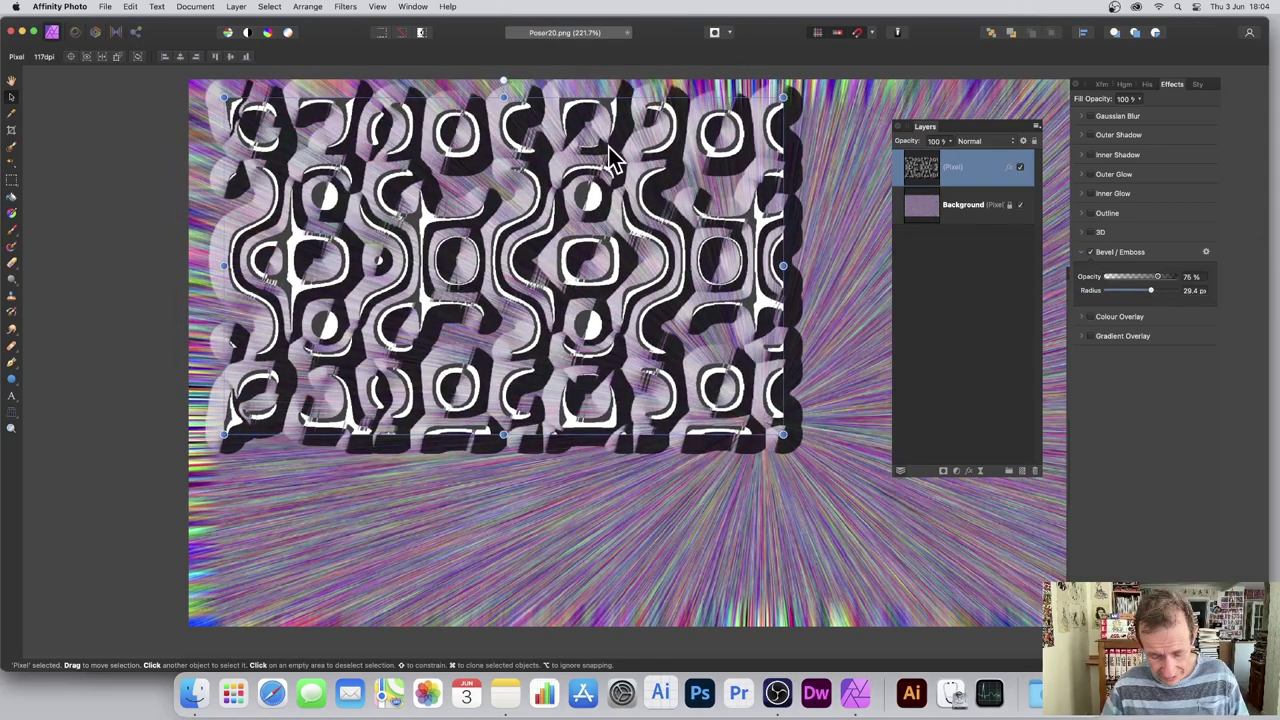
{"action": "mouse_move", "coordinate": [588, 178]}
{"action": "left_mouse_down"}
{"action": "mouse_move", "coordinate": [680, 230]}
{"action": "mouse_move", "coordinate": [730, 300]}
{"action": "left_mouse_up"}
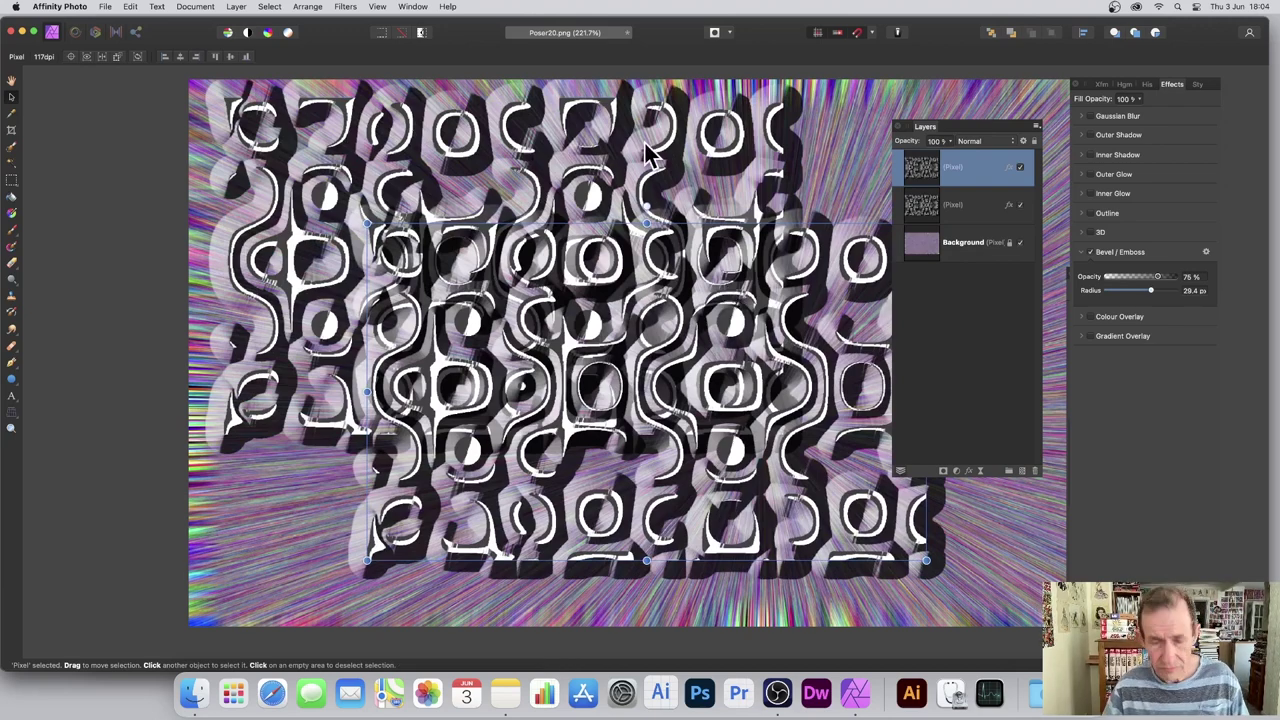
{"action": "left_click_drag", "start_coordinate": [660, 250], "coordinate": [487, 326]}
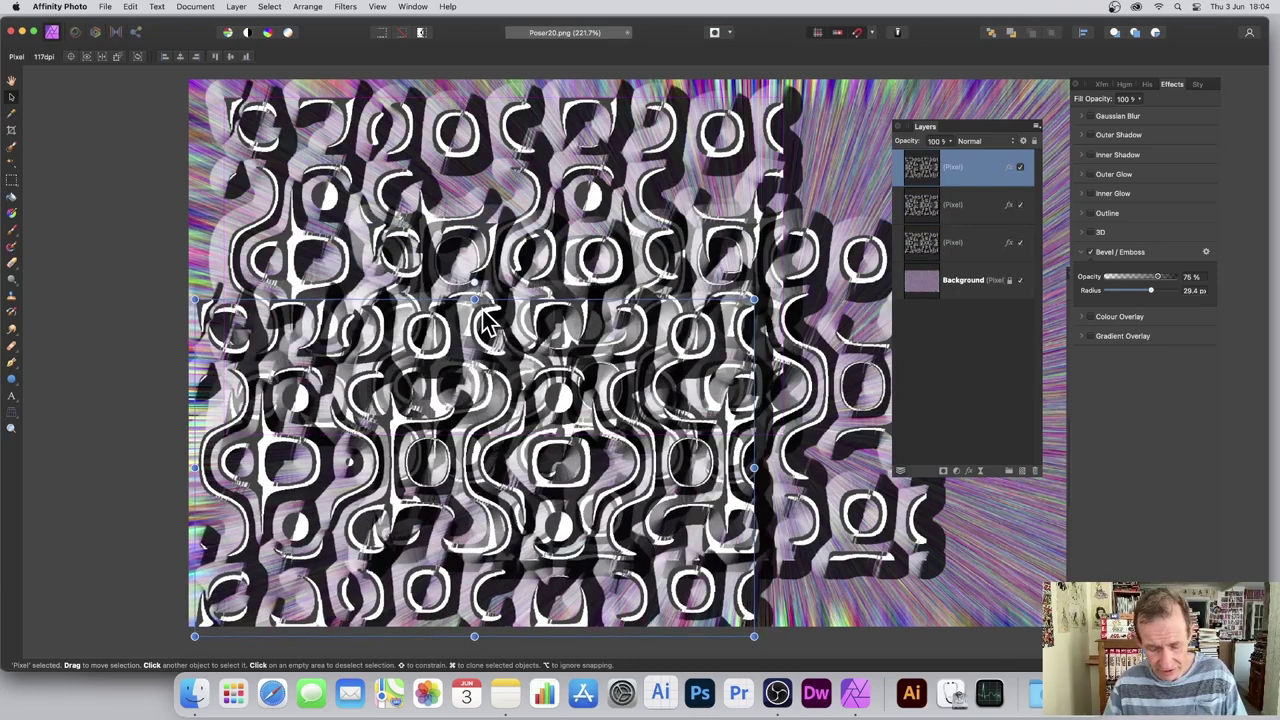
Undo the pattern duplicates, the last move and resize, and the bevel profile, radius, direction and softening changes
{"action": "key", "text": "super+z"}
{"action": "key", "text": "super+z"}
{"action": "key", "text": "super+z"}
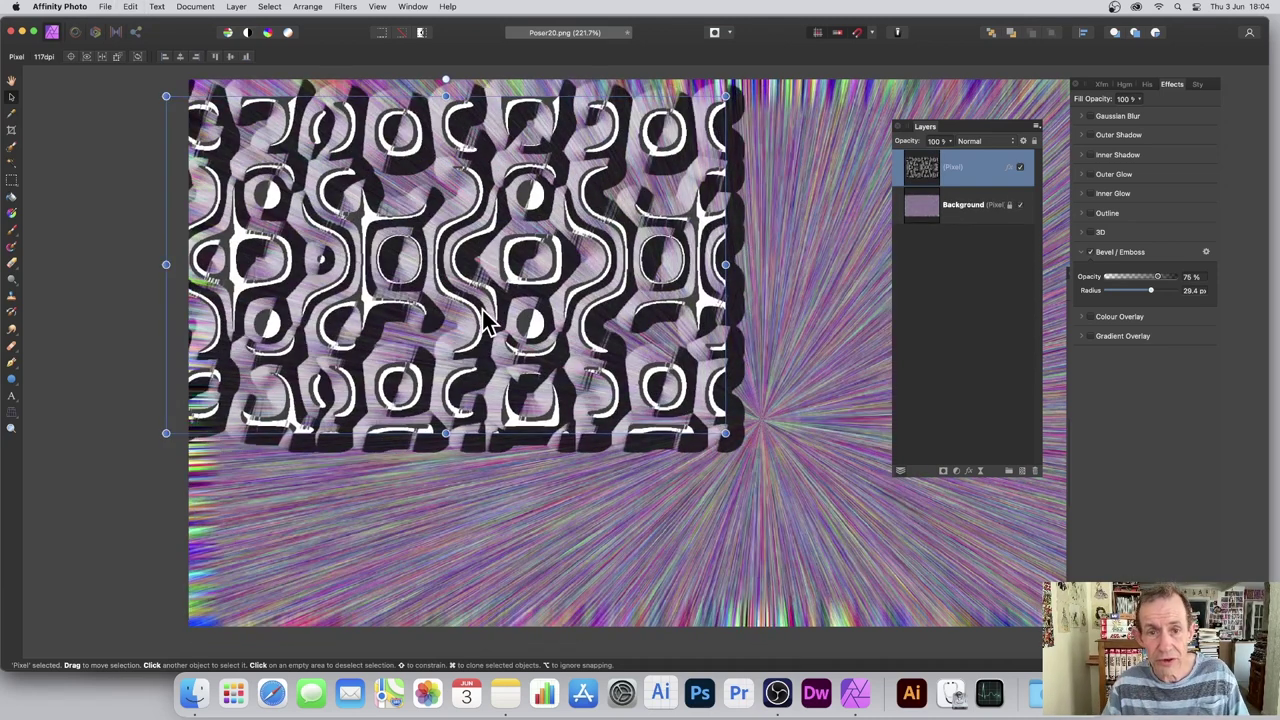
{"action": "key", "text": "super+z"}
{"action": "key", "text": "super+shift+z"}
{"action": "key", "text": "super+z"}
{"action": "key", "text": "super+z"}
{"action": "key", "text": "super+z"}
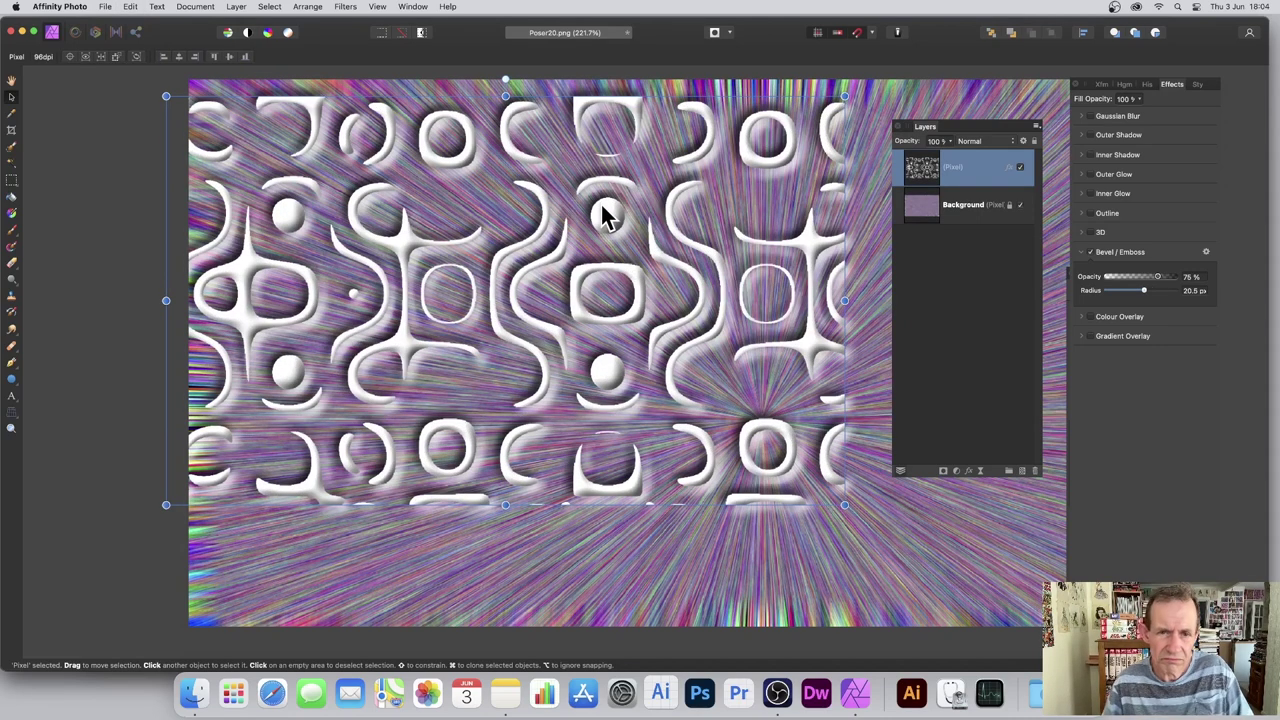
Move the embossed pattern layer slightly right and warp it with the Deform filter, pulling its left half into swirls
{"action": "left_click_drag", "start_coordinate": [603, 218], "coordinate": [651, 214]}
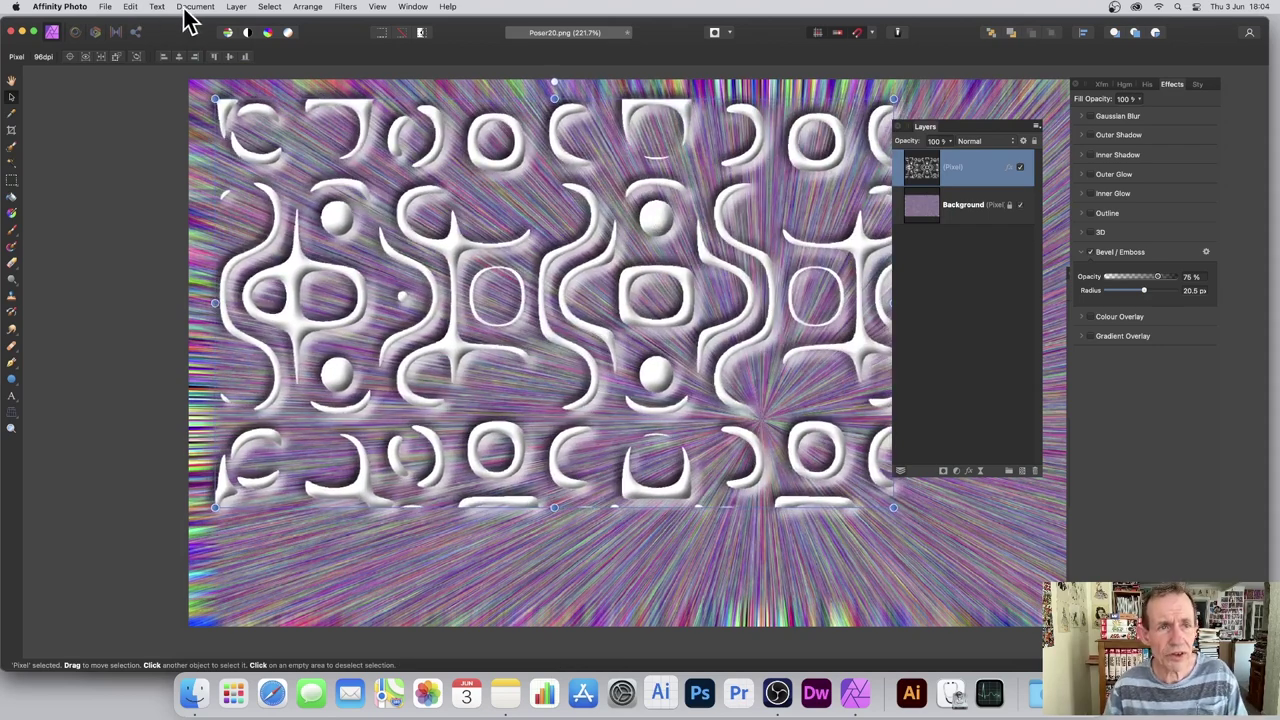
{"action": "left_click", "coordinate": [344, 8]}
{"action": "mouse_move", "coordinate": [335, 70]}
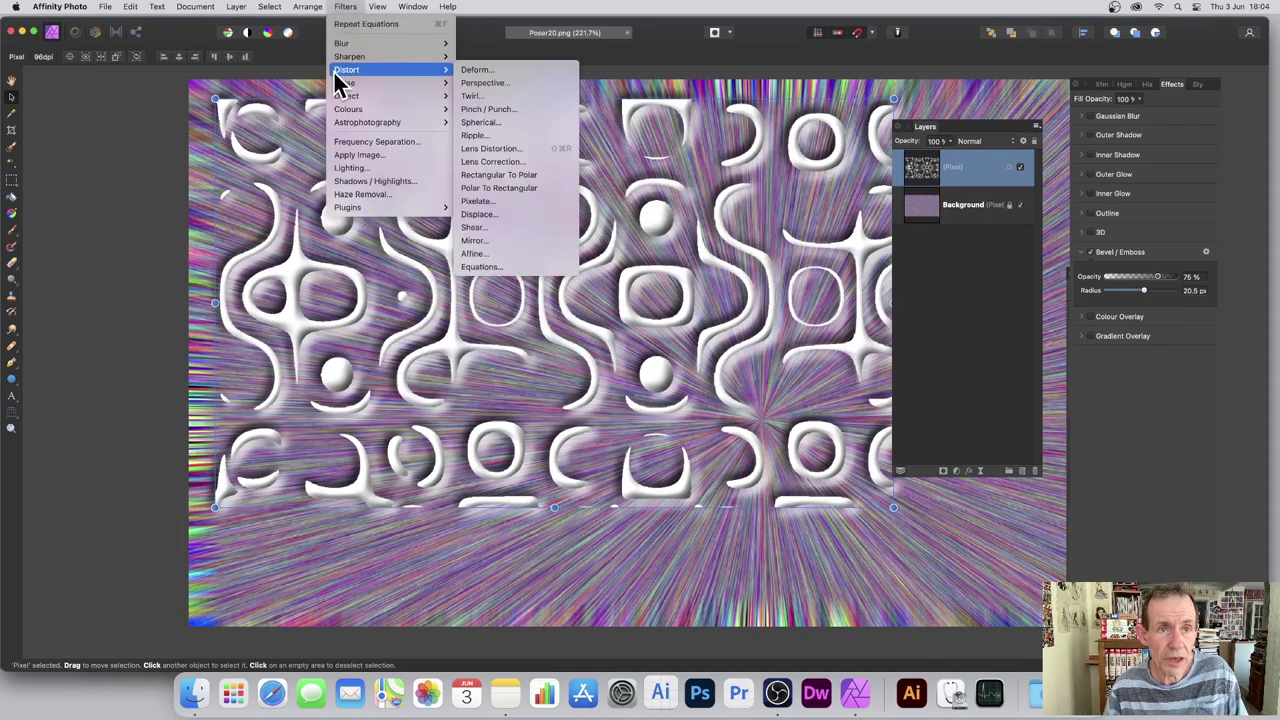
{"action": "left_click", "coordinate": [474, 72]}
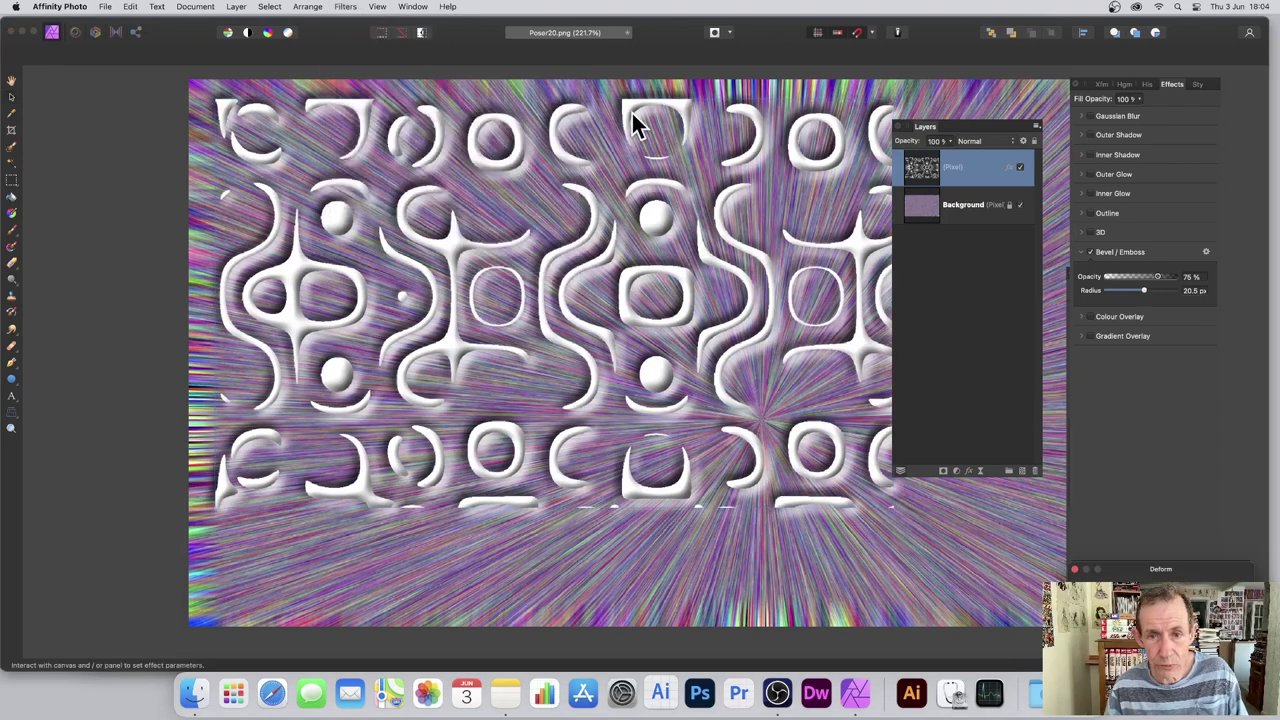
{"action": "left_click_drag", "start_coordinate": [1146, 571], "coordinate": [760, 275]}
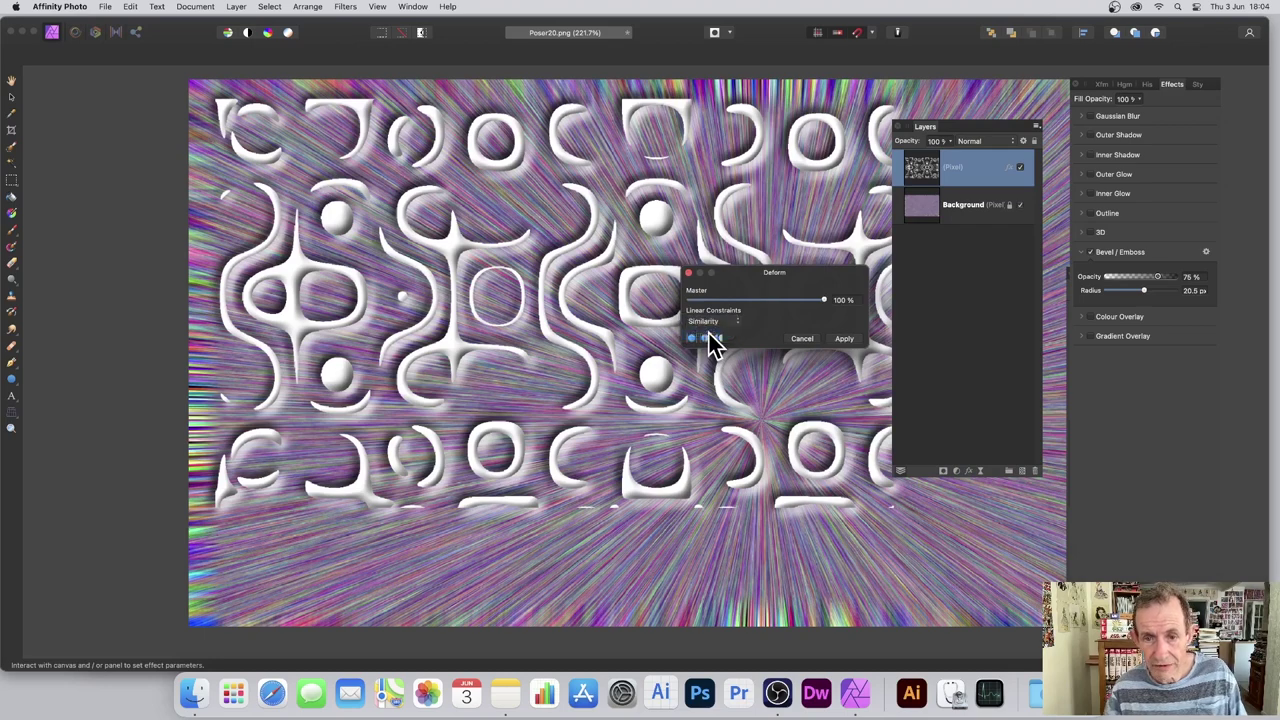
{"action": "left_click", "coordinate": [635, 226]}
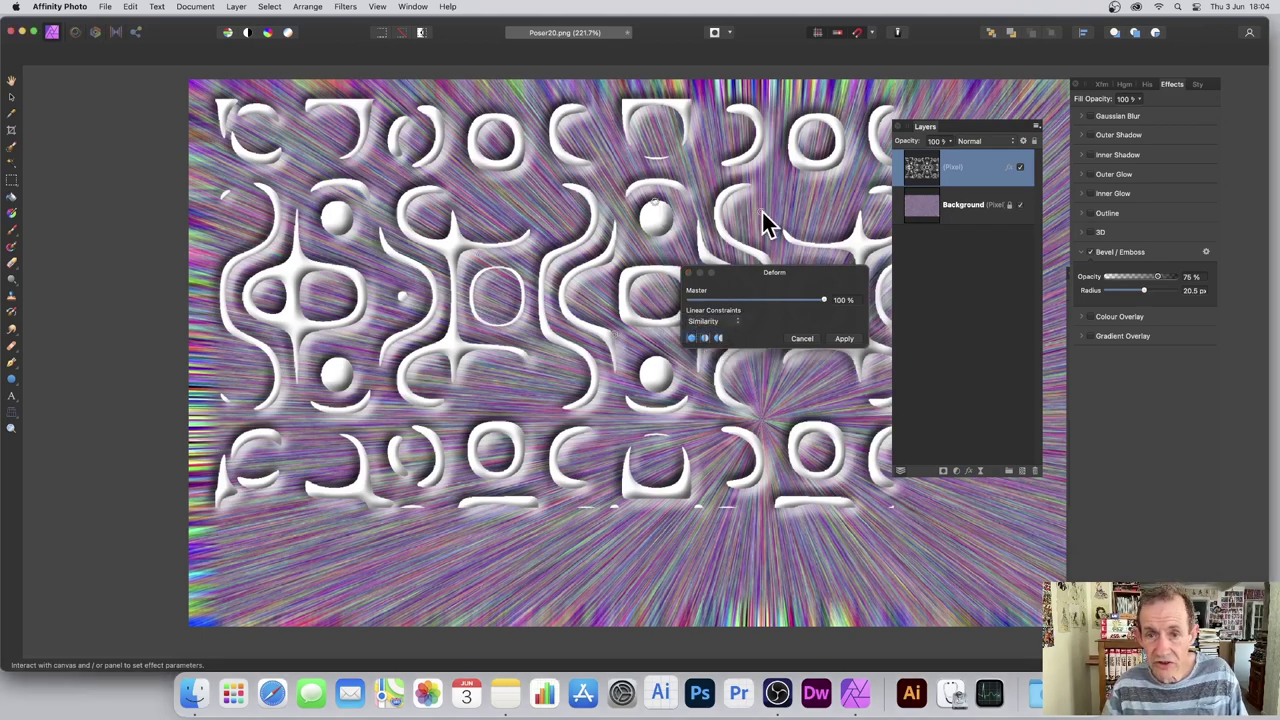
{"action": "mouse_move", "coordinate": [761, 209]}
{"action": "left_mouse_down"}
{"action": "mouse_move", "coordinate": [634, 139]}
{"action": "mouse_move", "coordinate": [572, 131]}
{"action": "mouse_move", "coordinate": [469, 152]}
{"action": "mouse_move", "coordinate": [431, 180]}
{"action": "mouse_move", "coordinate": [518, 208]}
{"action": "mouse_move", "coordinate": [554, 244]}
{"action": "mouse_move", "coordinate": [492, 309]}
{"action": "mouse_move", "coordinate": [508, 322]}
{"action": "mouse_move", "coordinate": [533, 308]}
{"action": "mouse_move", "coordinate": [517, 207]}
{"action": "mouse_move", "coordinate": [456, 186]}
{"action": "mouse_move", "coordinate": [469, 246]}
{"action": "left_mouse_up"}
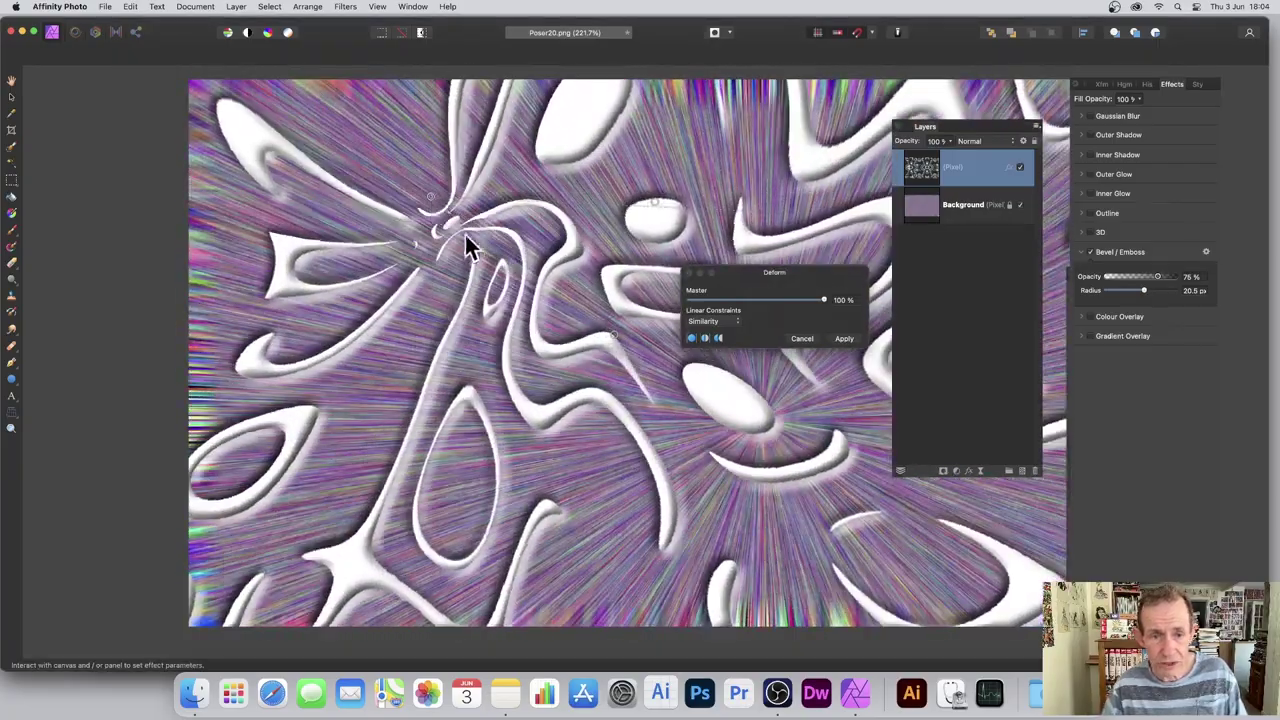
{"action": "mouse_move", "coordinate": [546, 397]}
{"action": "left_mouse_down"}
{"action": "mouse_move", "coordinate": [557, 414]}
{"action": "mouse_move", "coordinate": [657, 194]}
{"action": "mouse_move", "coordinate": [551, 309]}
{"action": "mouse_move", "coordinate": [531, 357]}
{"action": "left_mouse_up"}
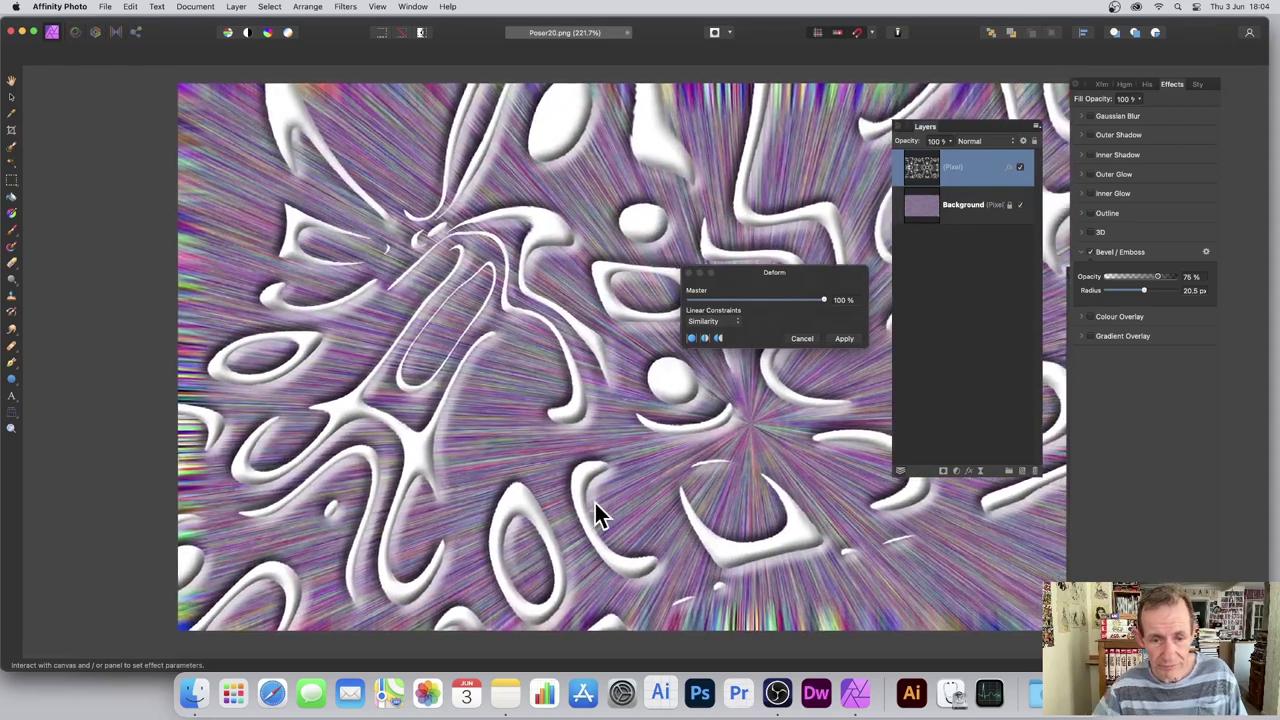
{"action": "mouse_move", "coordinate": [594, 503]}
{"action": "left_mouse_down"}
{"action": "mouse_move", "coordinate": [530, 515]}
{"action": "mouse_move", "coordinate": [506, 423]}
{"action": "mouse_move", "coordinate": [438, 309]}
{"action": "left_mouse_up"}
{"action": "left_click", "coordinate": [845, 339]}
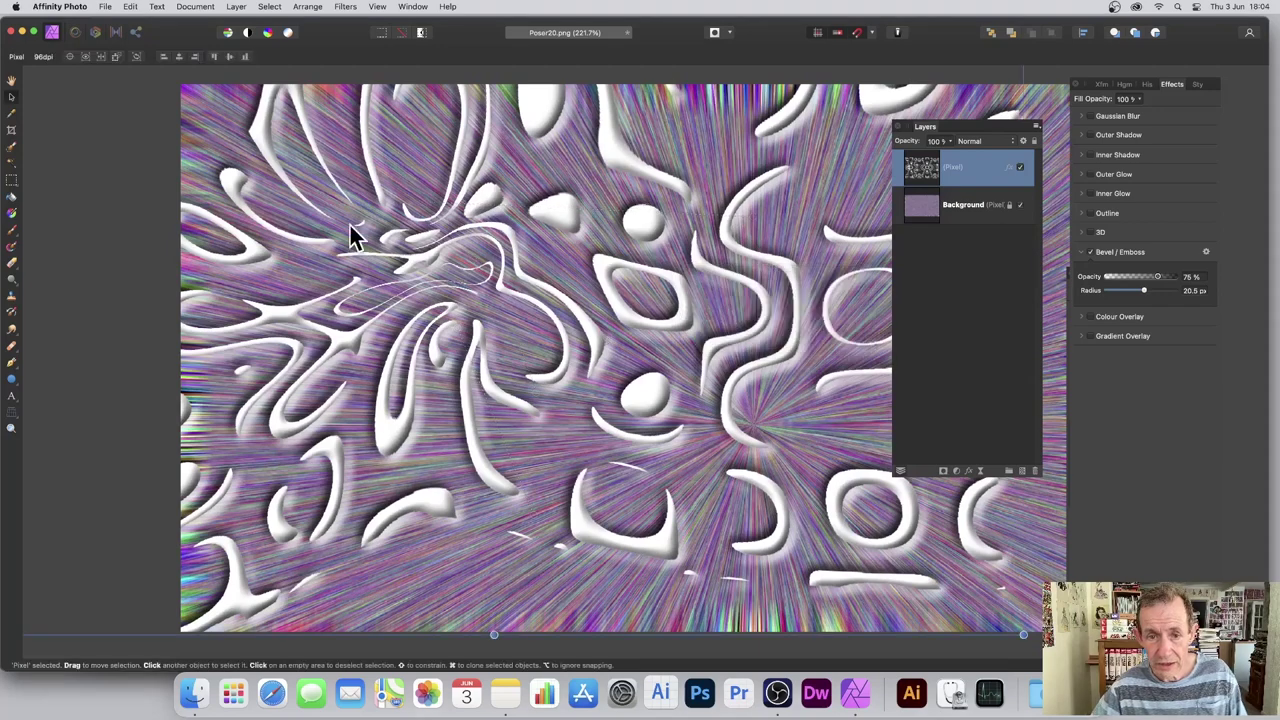
Try repeating the Deform filter twice on the warped pattern, and undo both repeats
{"action": "left_click", "coordinate": [343, 7]}
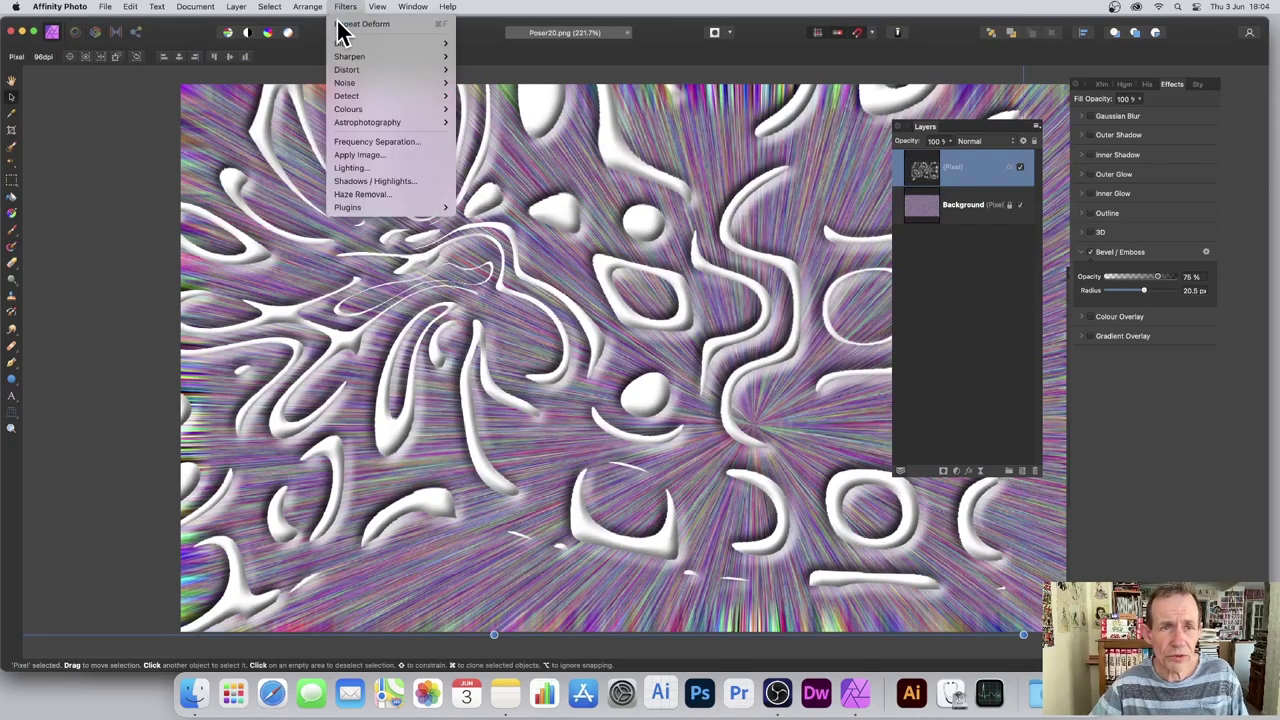
{"action": "left_click", "coordinate": [350, 23]}
{"action": "left_click", "coordinate": [345, 8]}
{"action": "left_click", "coordinate": [348, 25]}
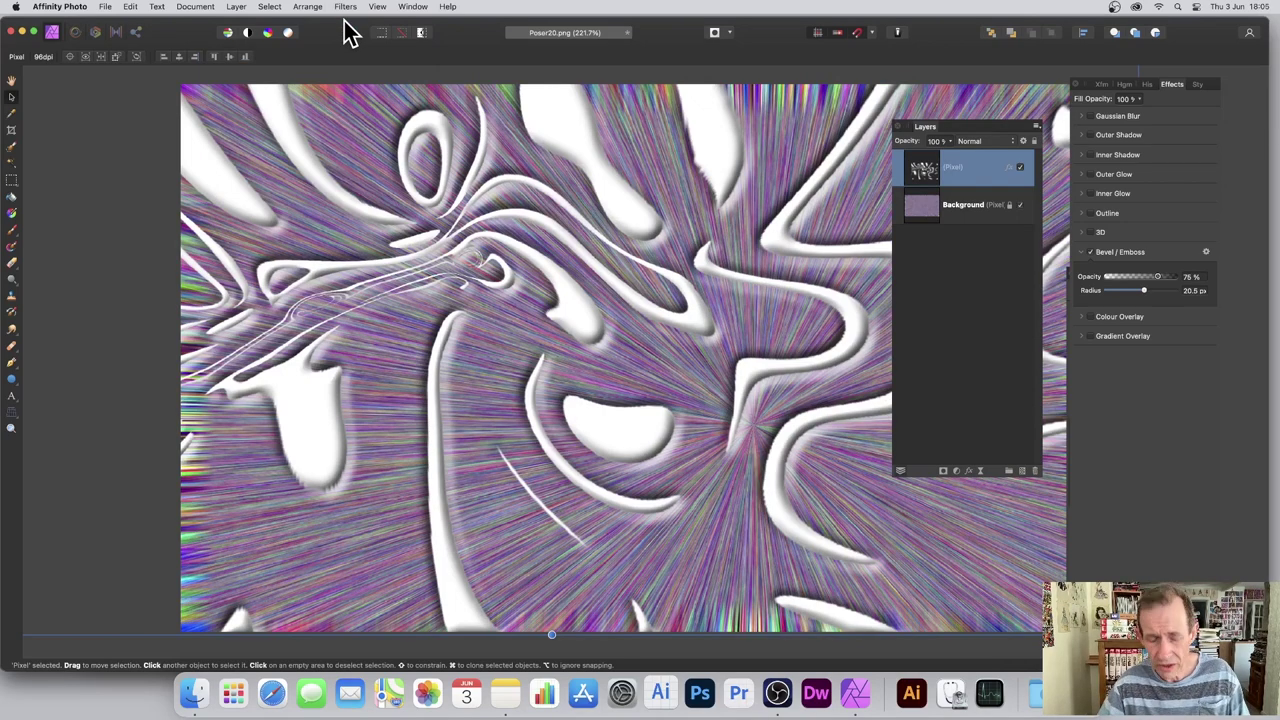
{"action": "key", "text": "super+z"}
{"action": "key", "text": "super+z"}
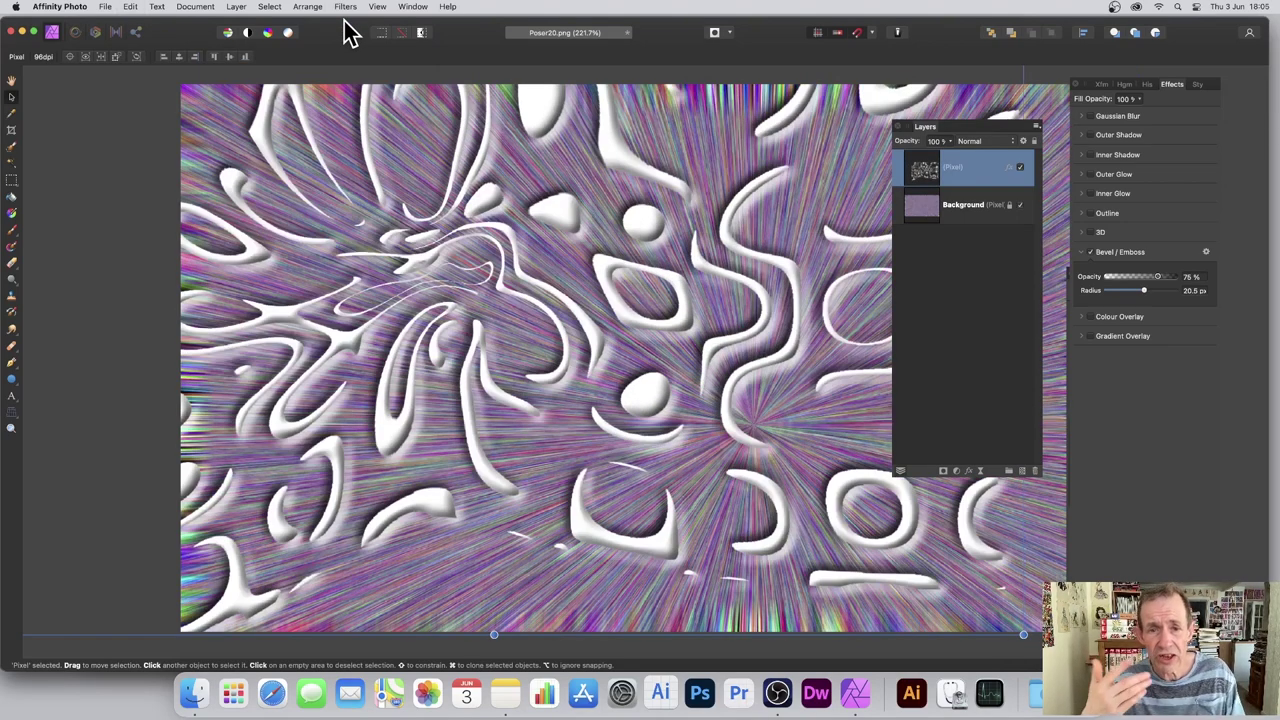
Undo the Deform warp, bevel, outline and Equations pattern back to the plain white circle, and delete the circle layer
{"action": "key", "text": "super+z"}
{"action": "key", "text": "super+z"}
{"action": "key", "text": "super+z"}
{"action": "key", "text": "super+z"}
{"action": "key", "text": "super+z"}
{"action": "key", "text": "super+z"}
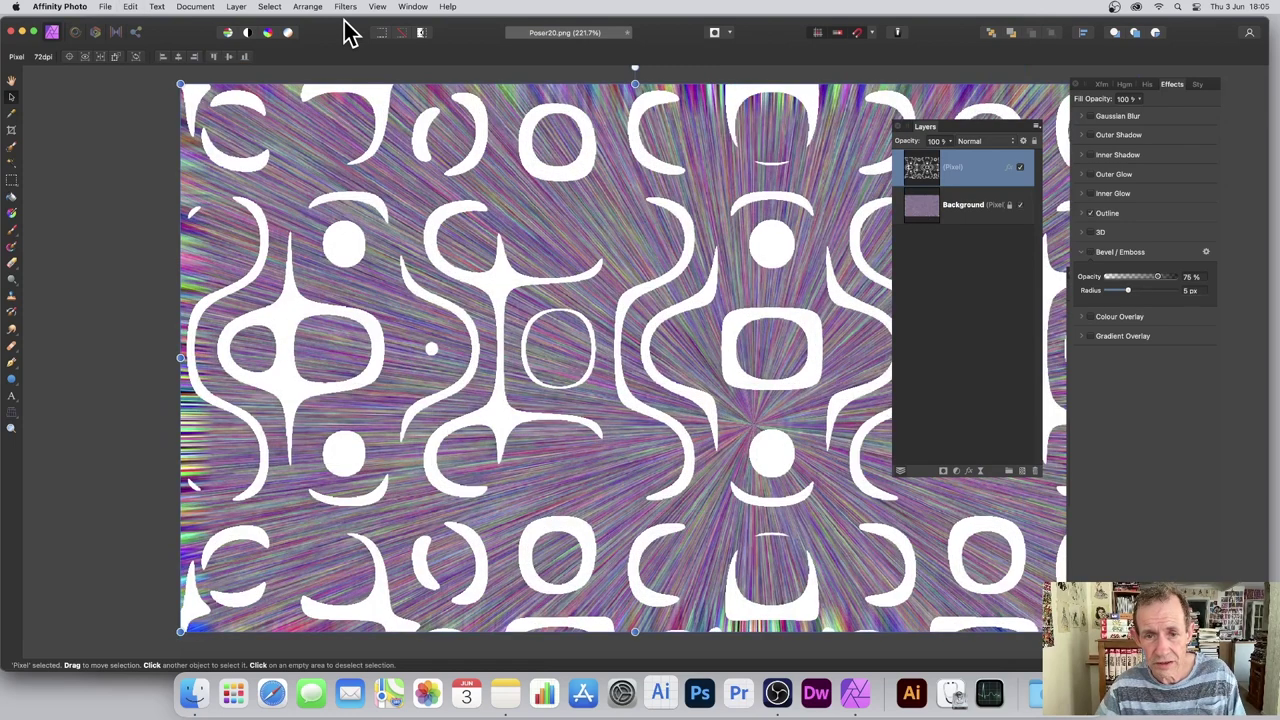
{"action": "key", "text": "super+z"}
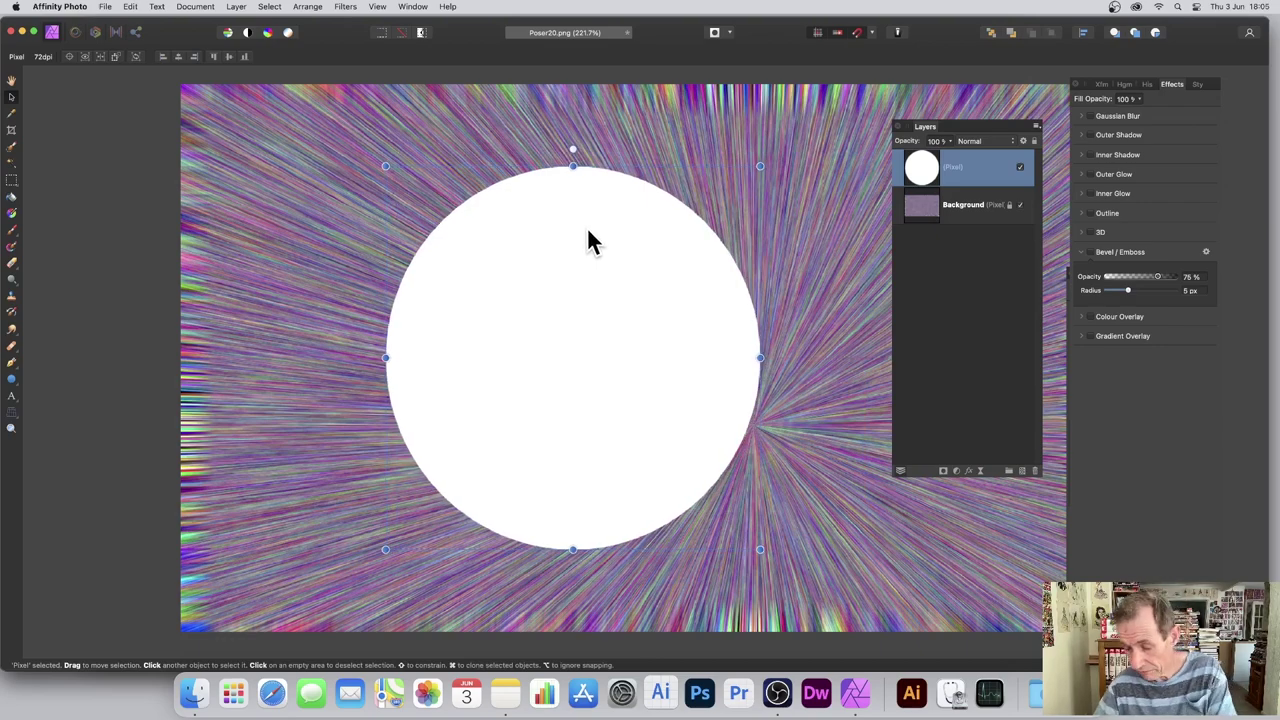
{"action": "key", "text": "Delete"}
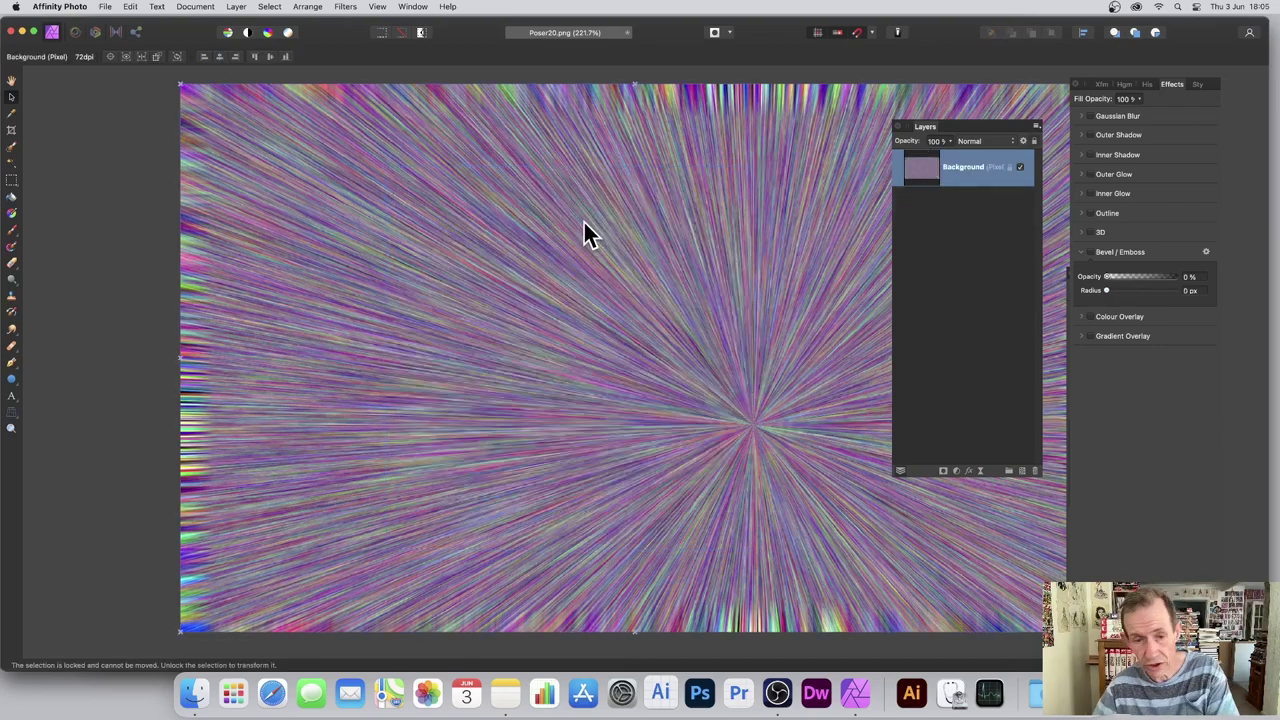
Draw a five-pointed white star over the streaked background and enlarge it up and left to fill most of the canvas height
{"action": "left_click", "coordinate": [10, 380]}
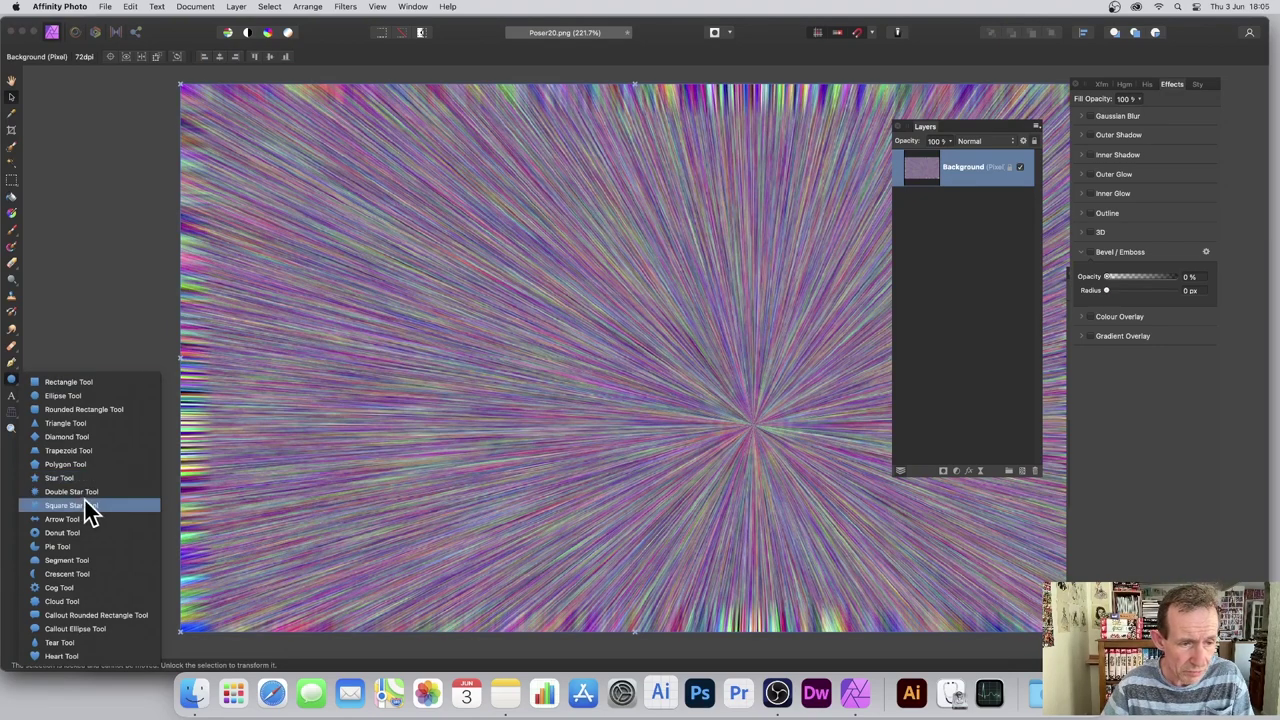
{"action": "left_click", "coordinate": [62, 478]}
{"action": "mouse_move", "coordinate": [642, 344]}
{"action": "left_mouse_down"}
{"action": "mouse_move", "coordinate": [706, 424]}
{"action": "mouse_move", "coordinate": [848, 528]}
{"action": "mouse_move", "coordinate": [853, 555]}
{"action": "left_mouse_up"}
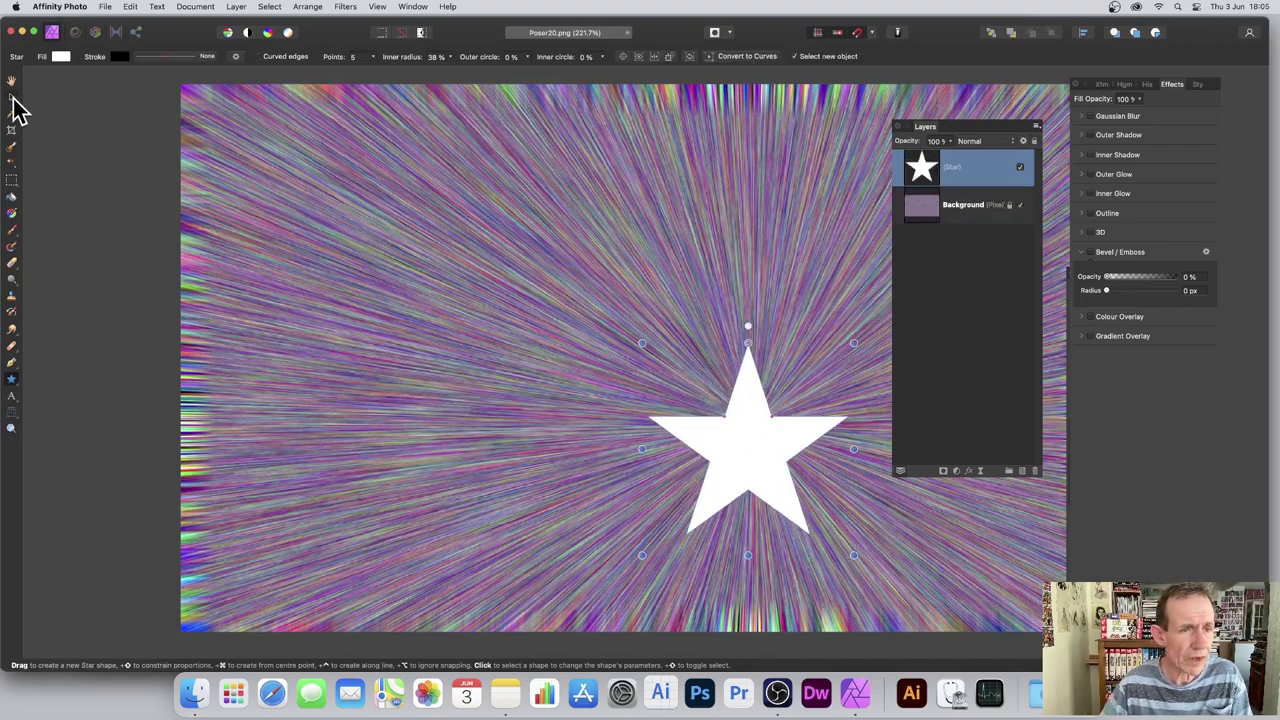
{"action": "left_click", "coordinate": [12, 97]}
{"action": "left_click_drag", "start_coordinate": [641, 343], "coordinate": [388, 140]}
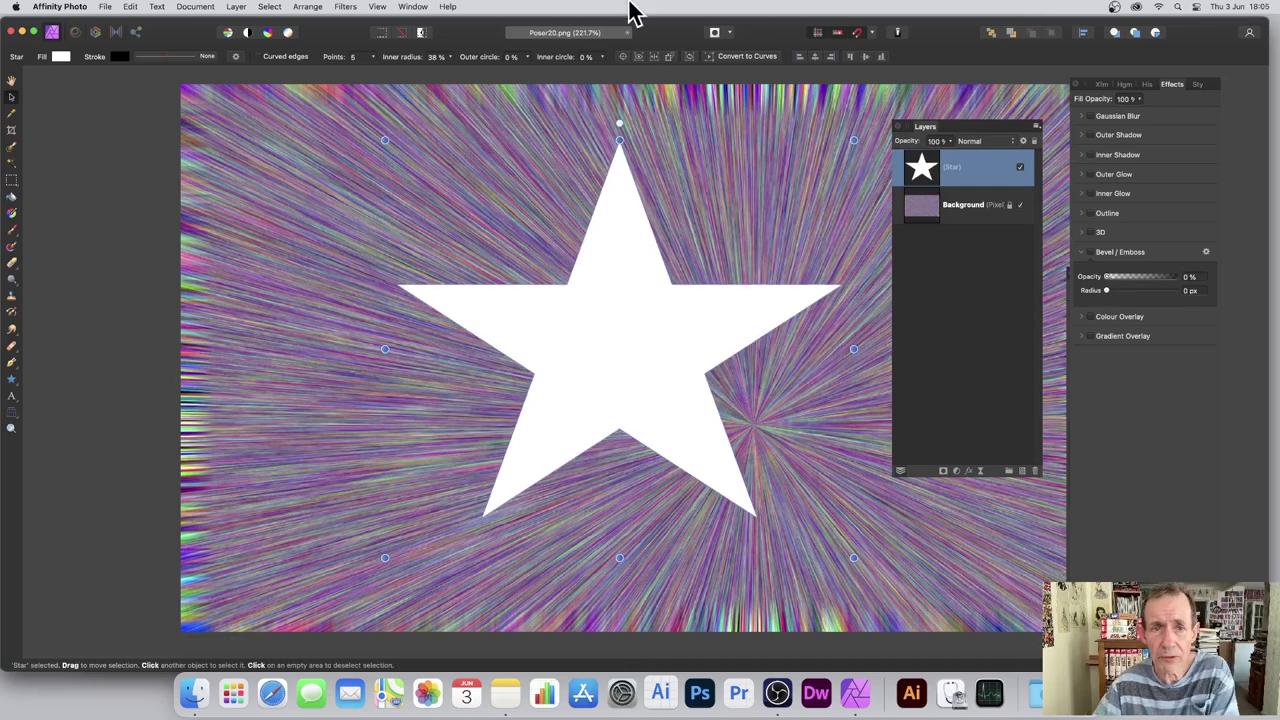
Set the star to 14 points and give it a pure red fill (H 0, S 100, L 50)
{"action": "left_click", "coordinate": [372, 56]}
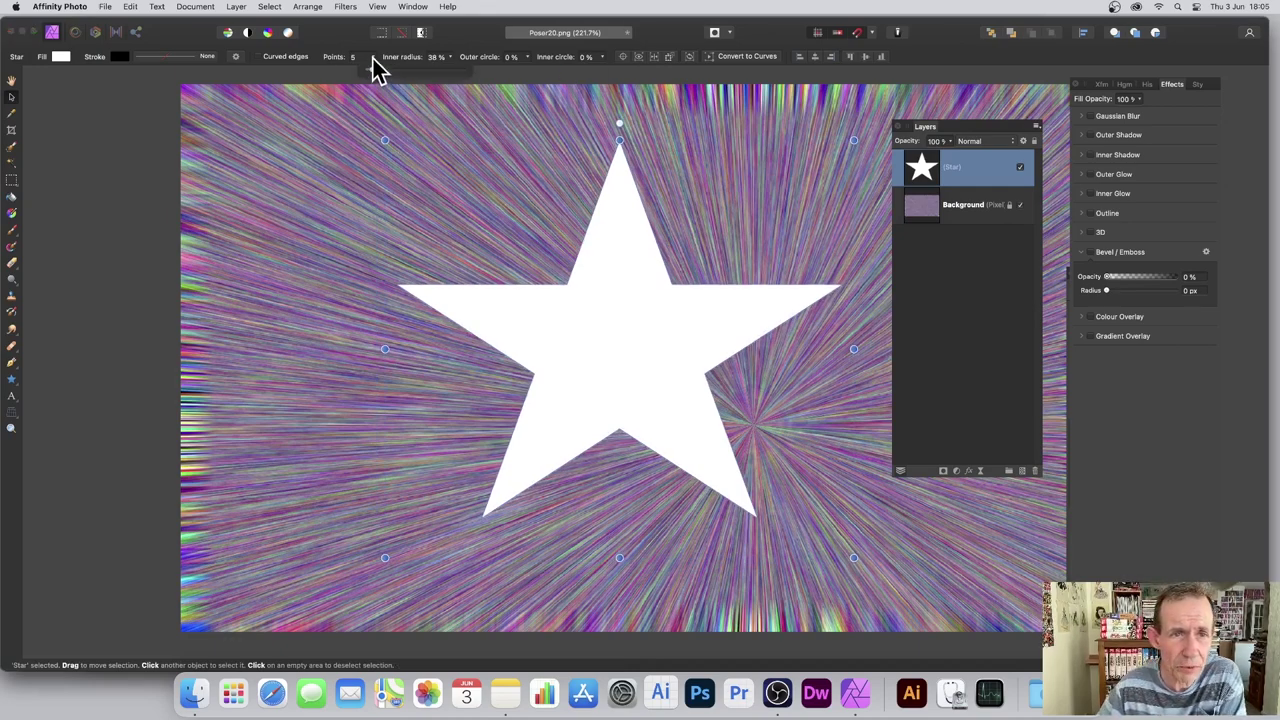
{"action": "left_click_drag", "start_coordinate": [375, 71], "coordinate": [392, 73]}
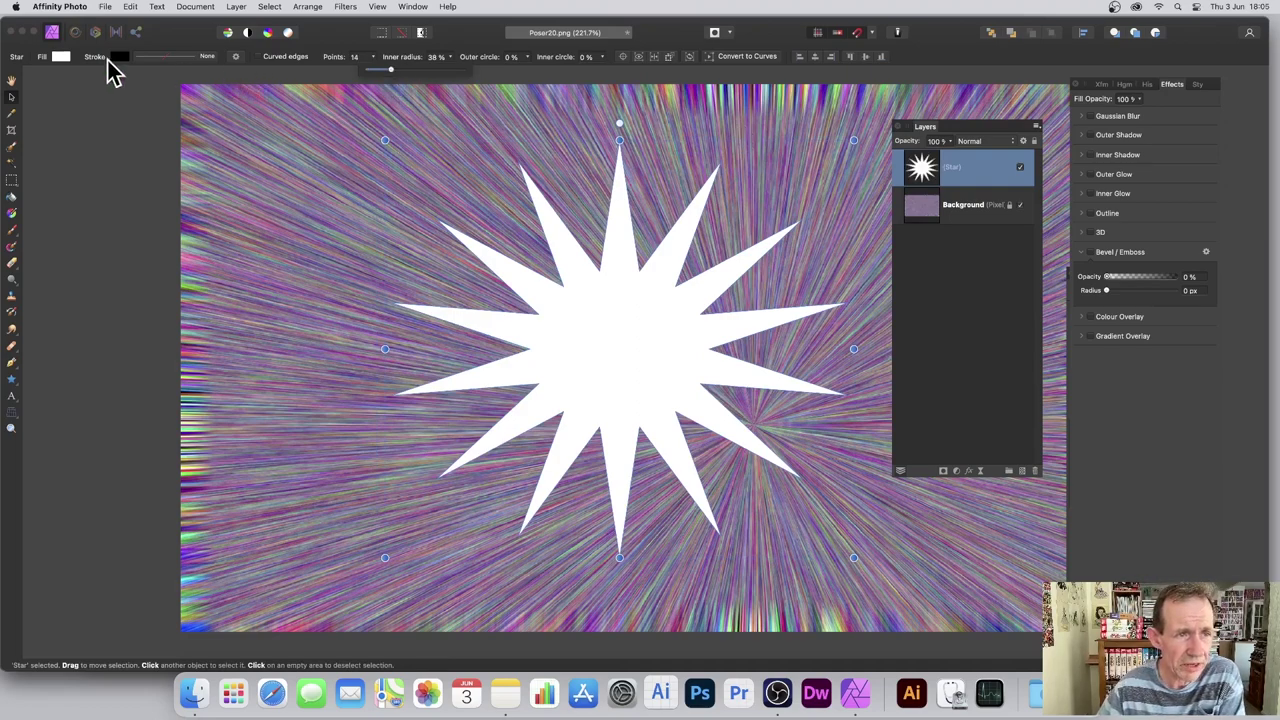
{"action": "left_click", "coordinate": [62, 57]}
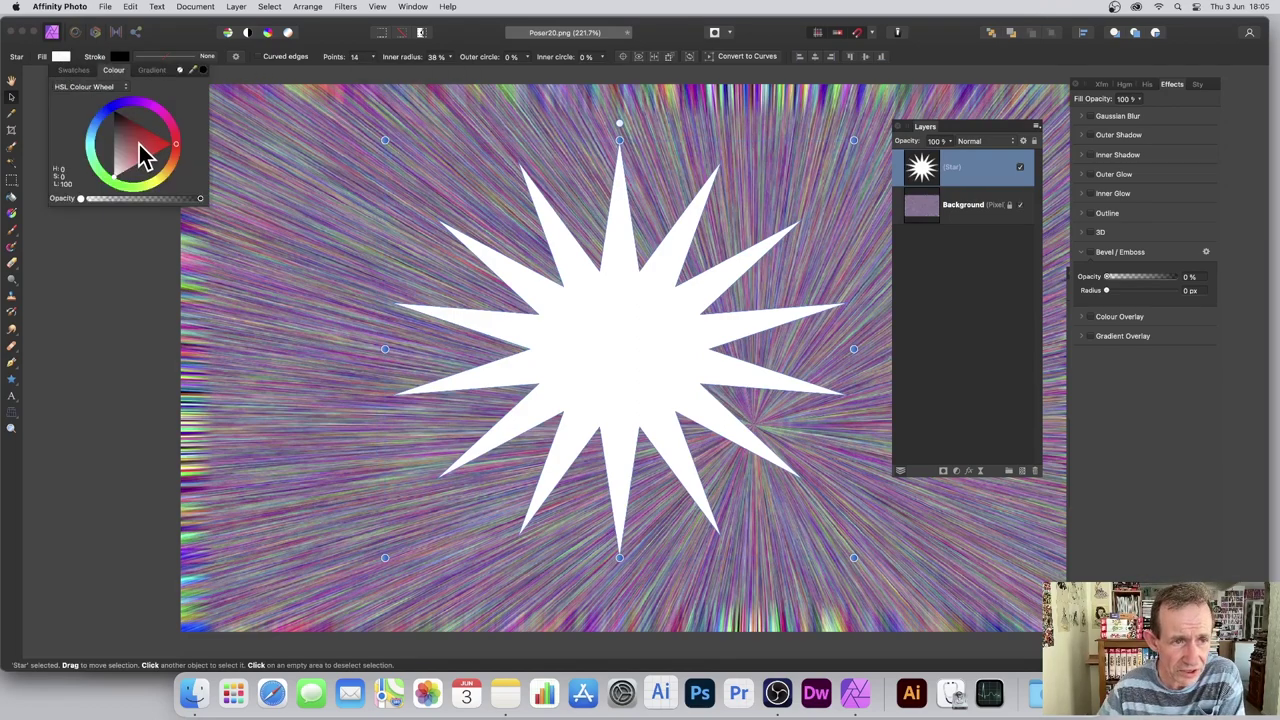
{"action": "left_click_drag", "start_coordinate": [140, 151], "coordinate": [180, 143]}
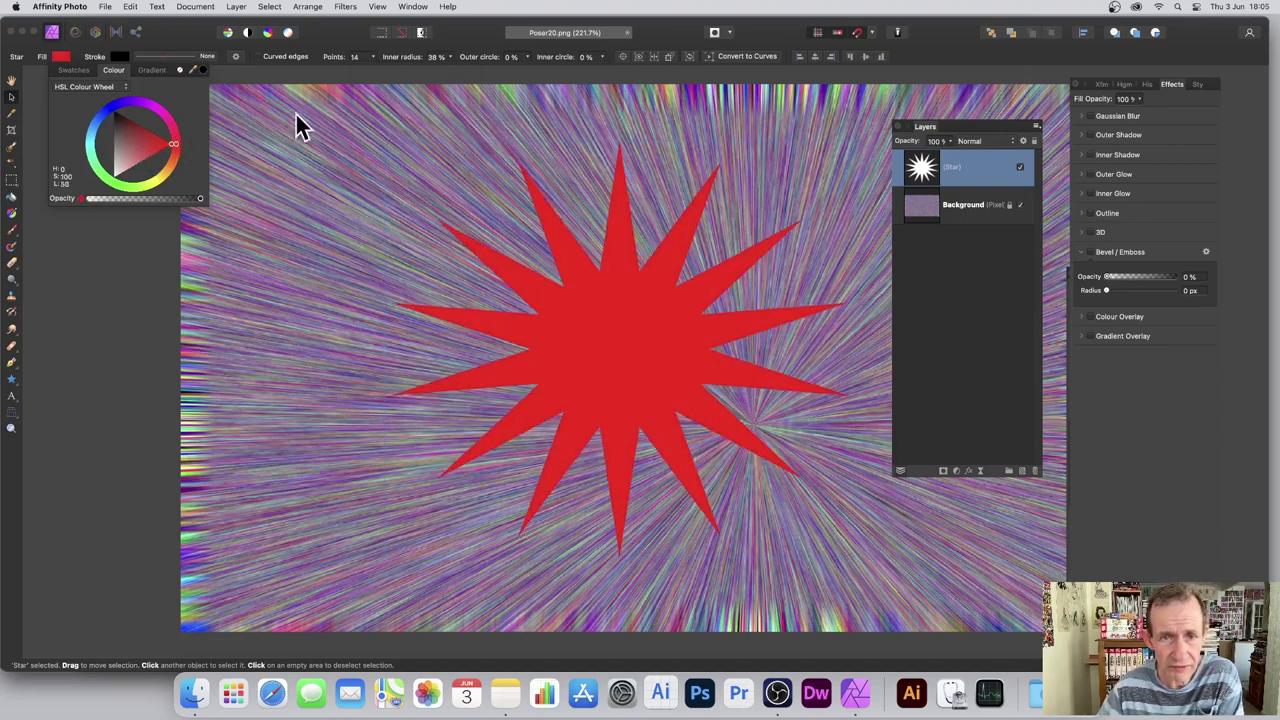
Apply the Add Noise filter to the red star and repeat it to build up a dense speckle
{"action": "left_click", "coordinate": [345, 8]}
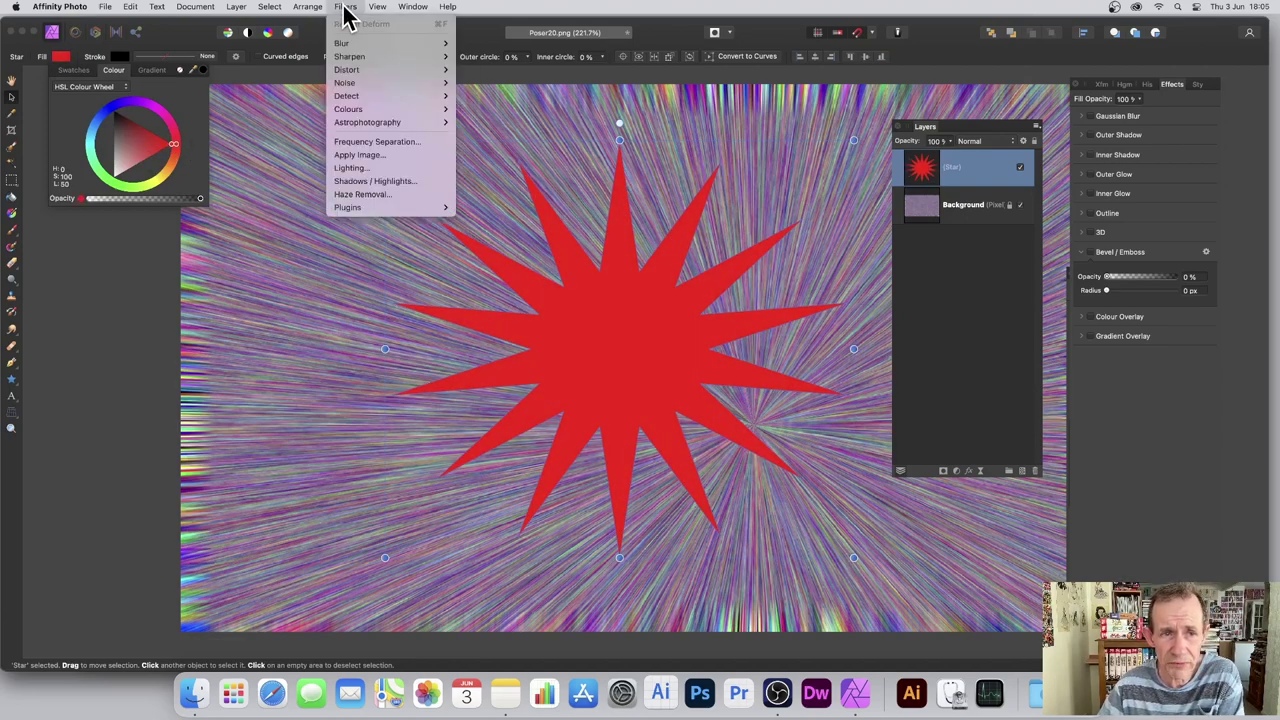
{"action": "mouse_move", "coordinate": [434, 86]}
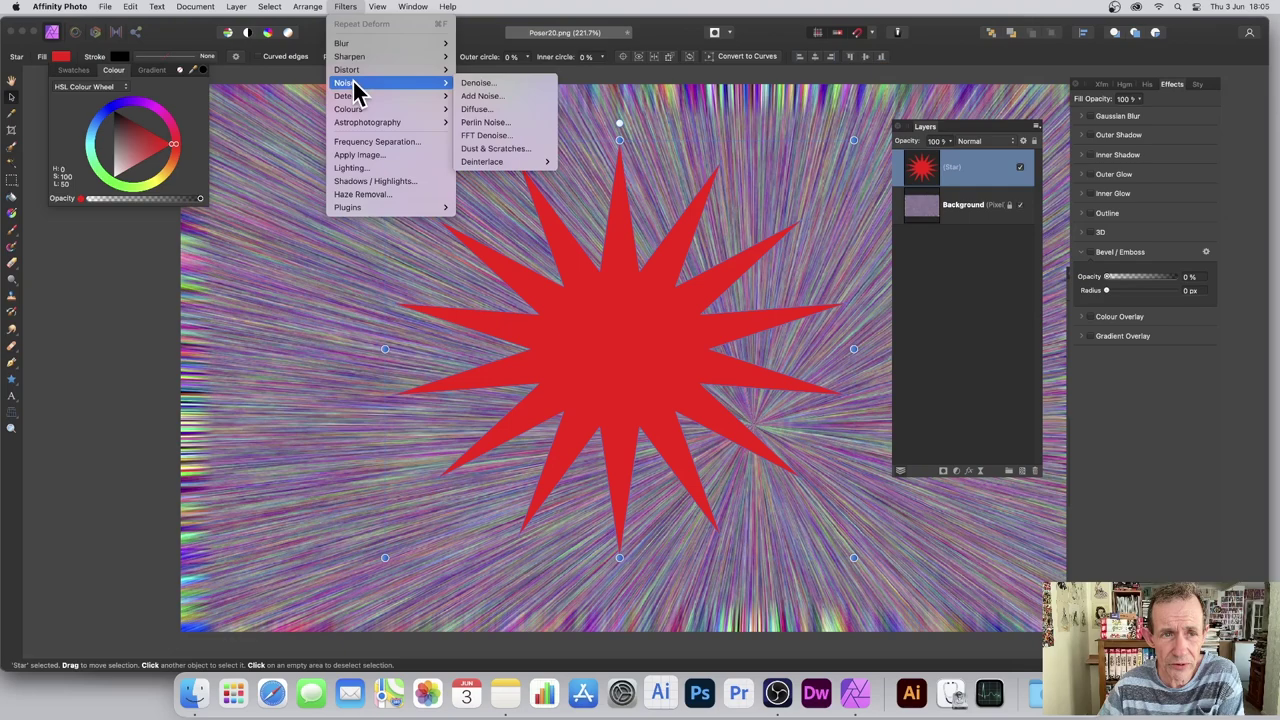
{"action": "left_click", "coordinate": [503, 93]}
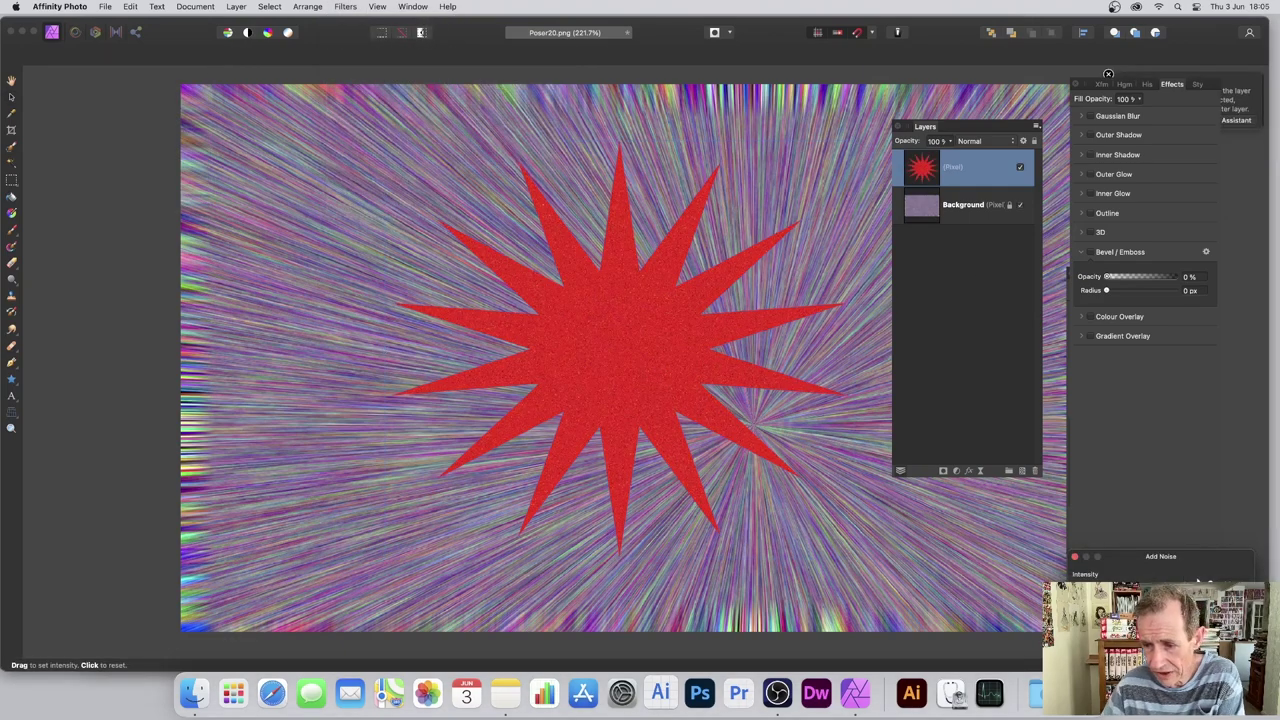
{"action": "key", "text": "Return"}
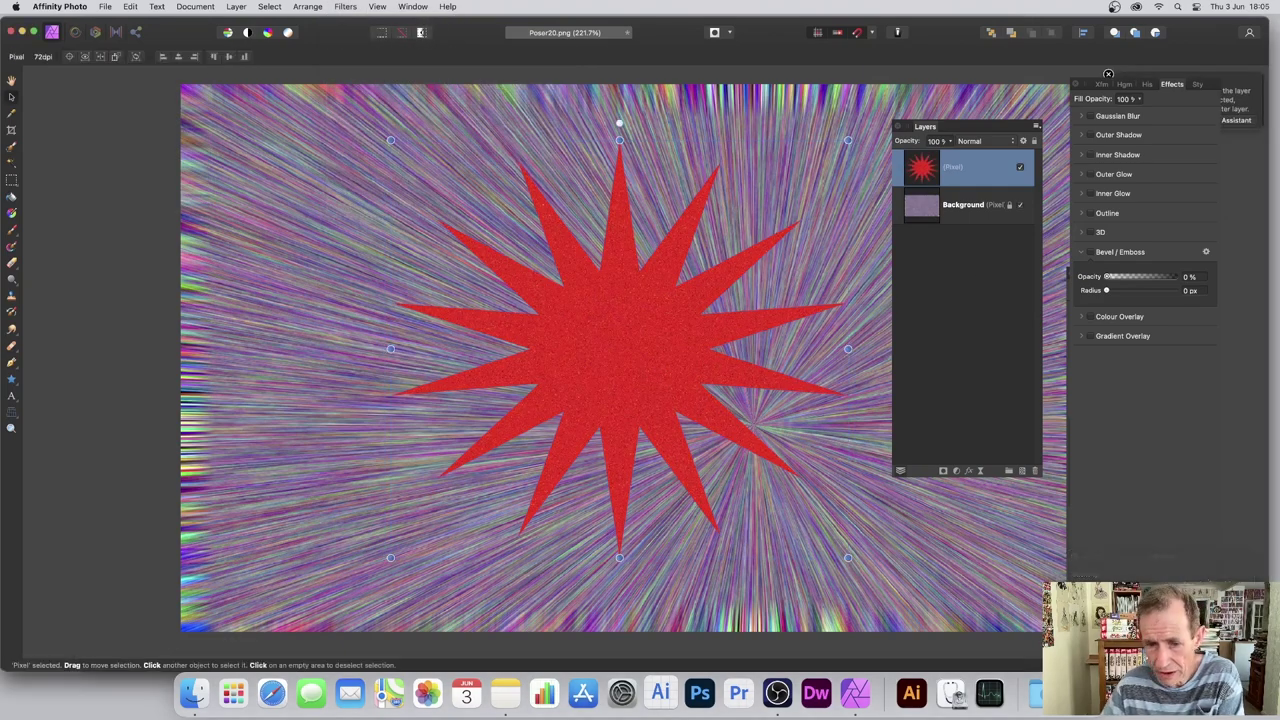
{"action": "left_click", "coordinate": [345, 7]}
{"action": "left_click", "coordinate": [352, 24]}
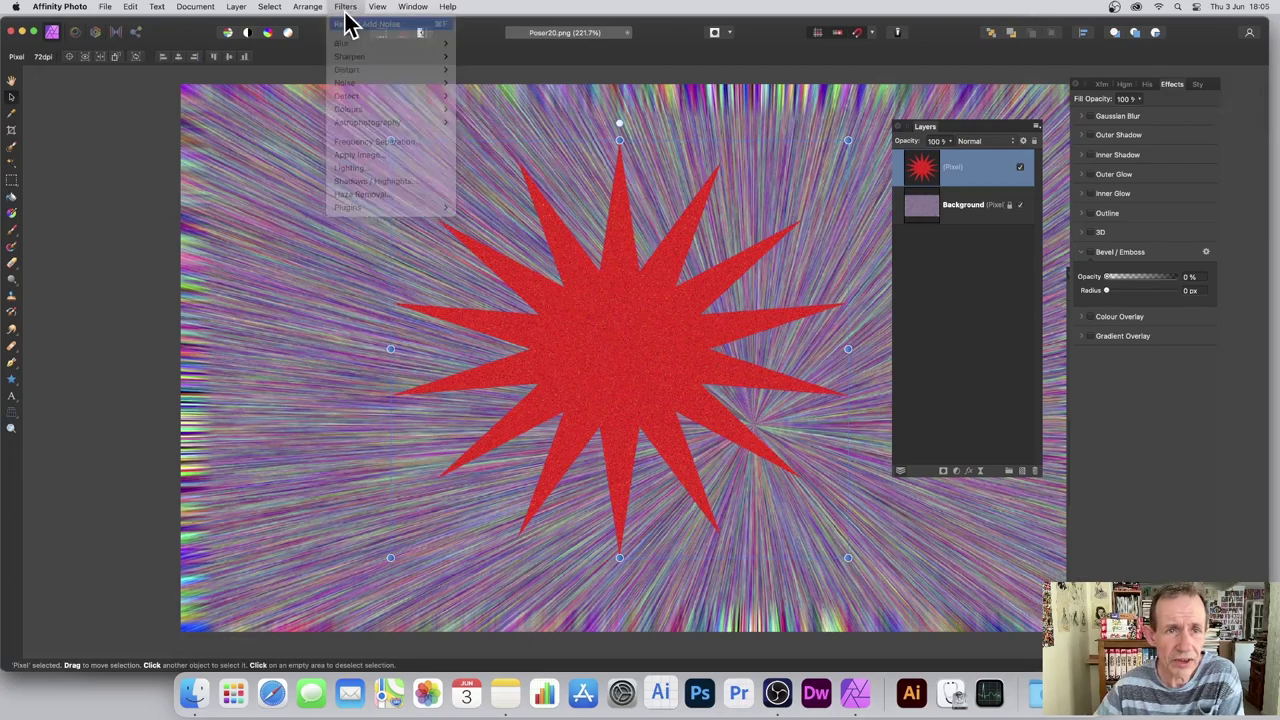
{"action": "left_click", "coordinate": [345, 7]}
{"action": "left_click", "coordinate": [352, 24]}
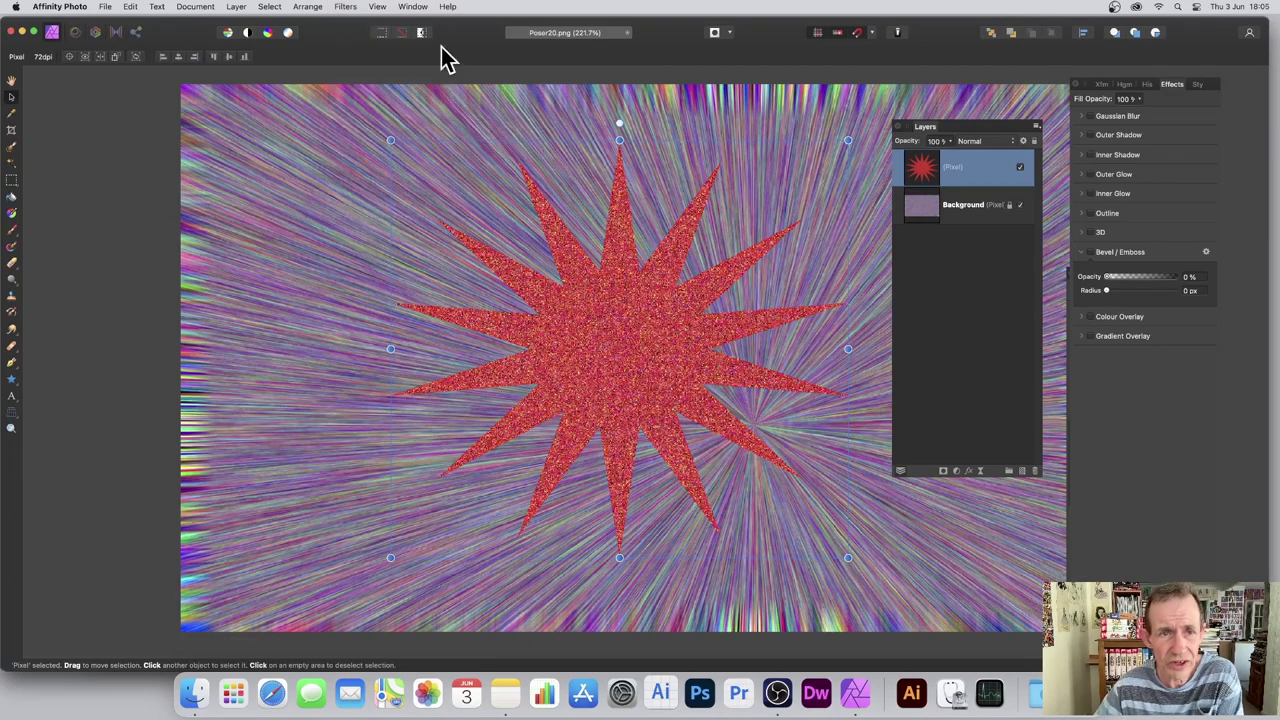
Start the Equations filter on the star, paste 1000*a*(oscsin(rx/(b*1000),ry/(b*1000))-oscsin(rx/(c*1000),ry/(c*1000))) for x and y, and set extend mode to Mirror
{"action": "left_click", "coordinate": [348, 8]}
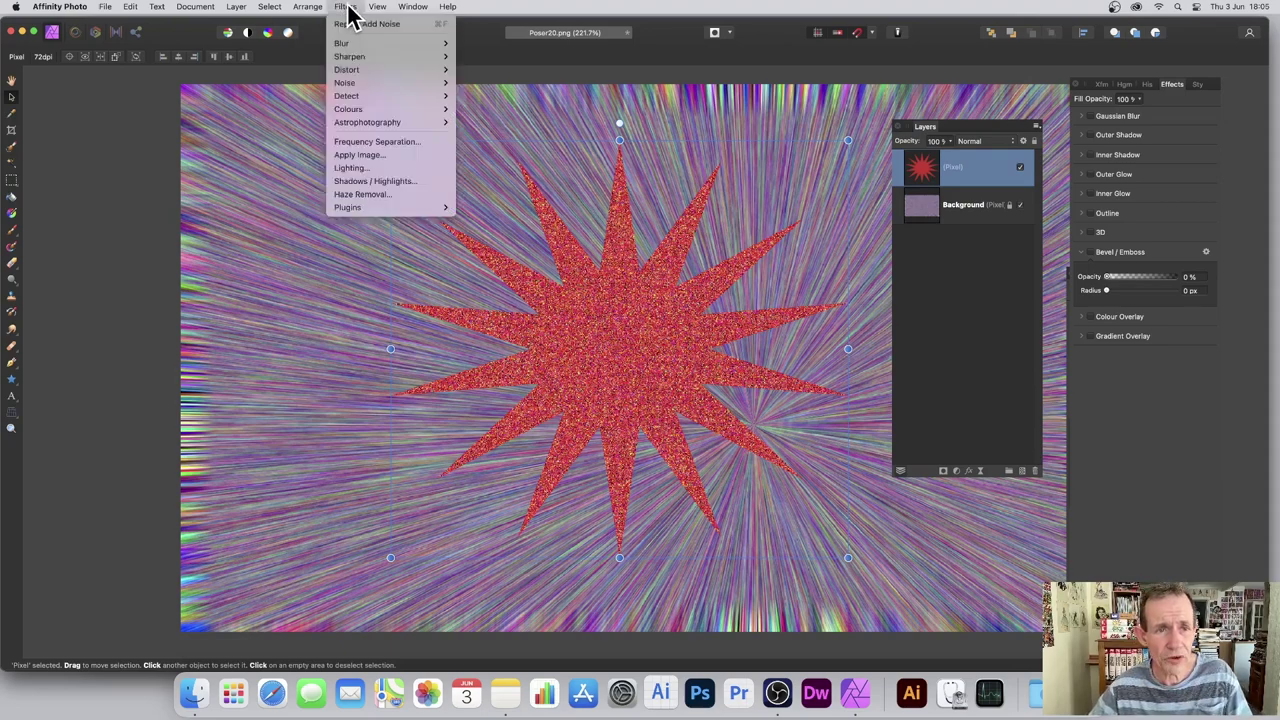
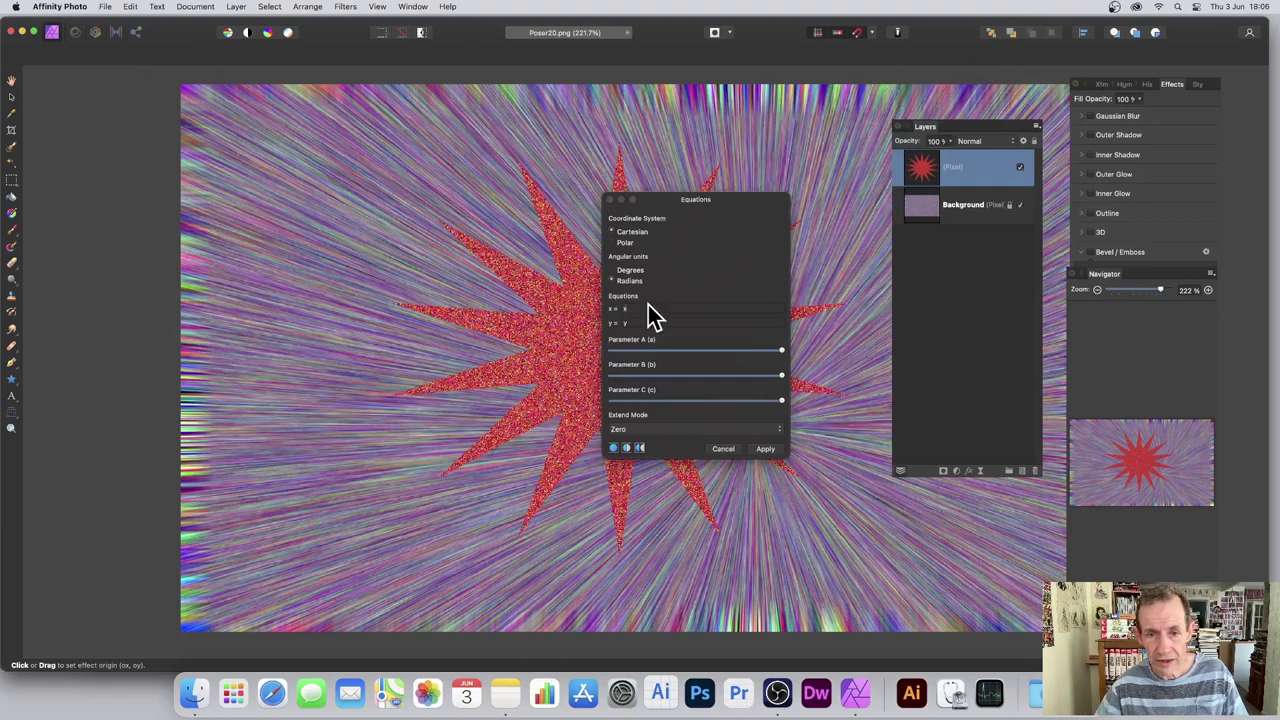
{"action": "double_click", "coordinate": [653, 306]}
{"action": "key", "text": "cmd+v"}
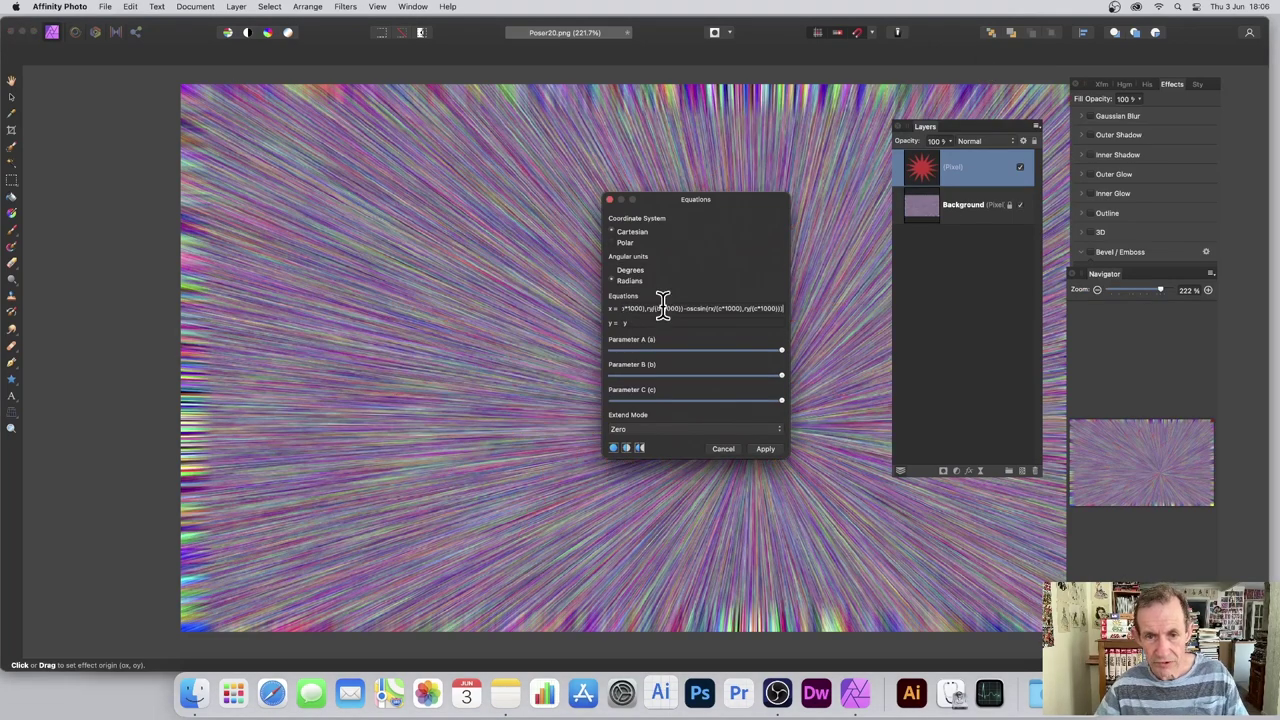
{"action": "left_click", "coordinate": [657, 323]}
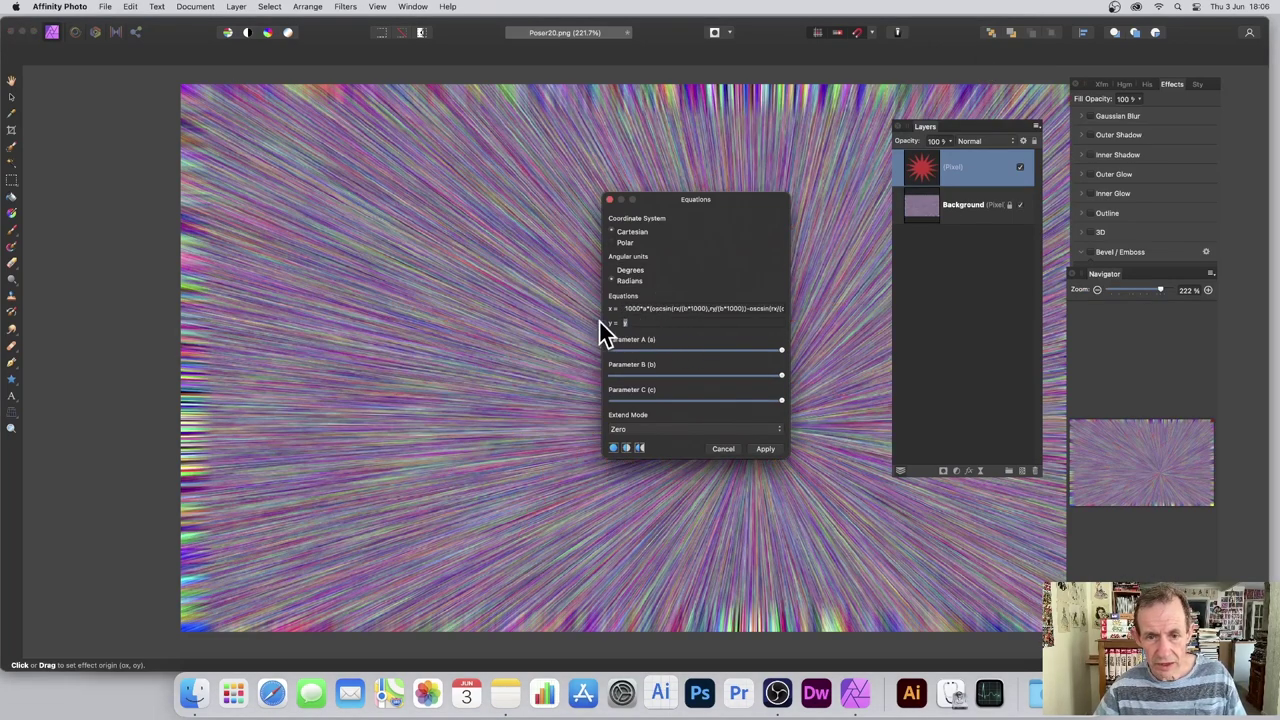
{"action": "key", "text": "super+v"}
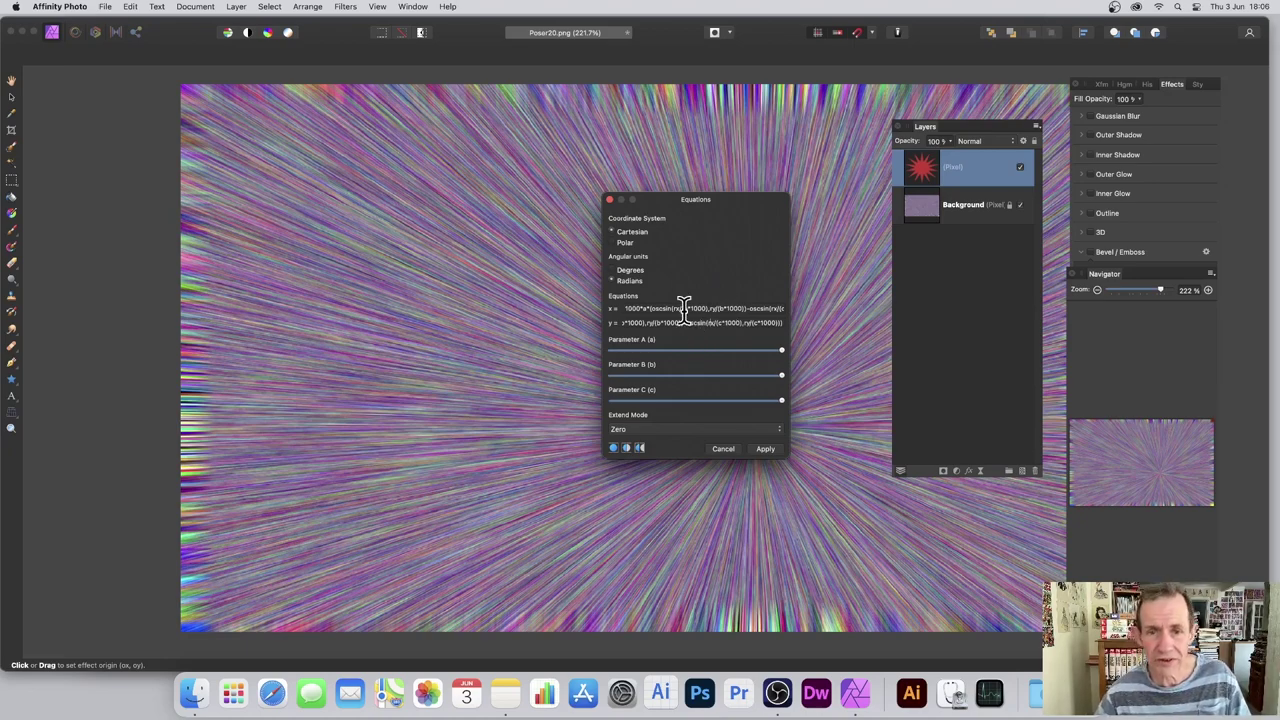
{"action": "left_click", "coordinate": [669, 428]}
{"action": "left_click", "coordinate": [659, 478]}
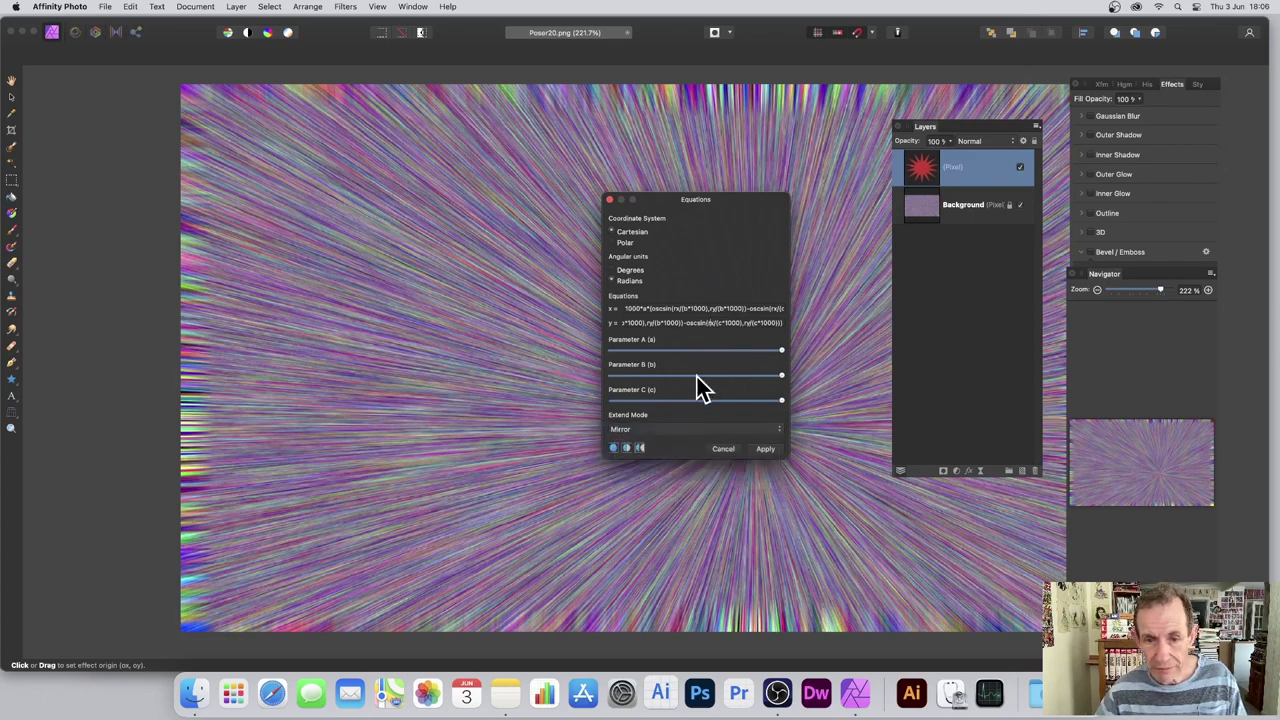
Lower Parameter B to about half and Parameter C slightly below maximum, and set the x equation's leading multiplier to 3000
{"action": "left_click_drag", "start_coordinate": [697, 377], "coordinate": [792, 420]}
{"action": "left_click_drag", "start_coordinate": [755, 360], "coordinate": [800, 366]}
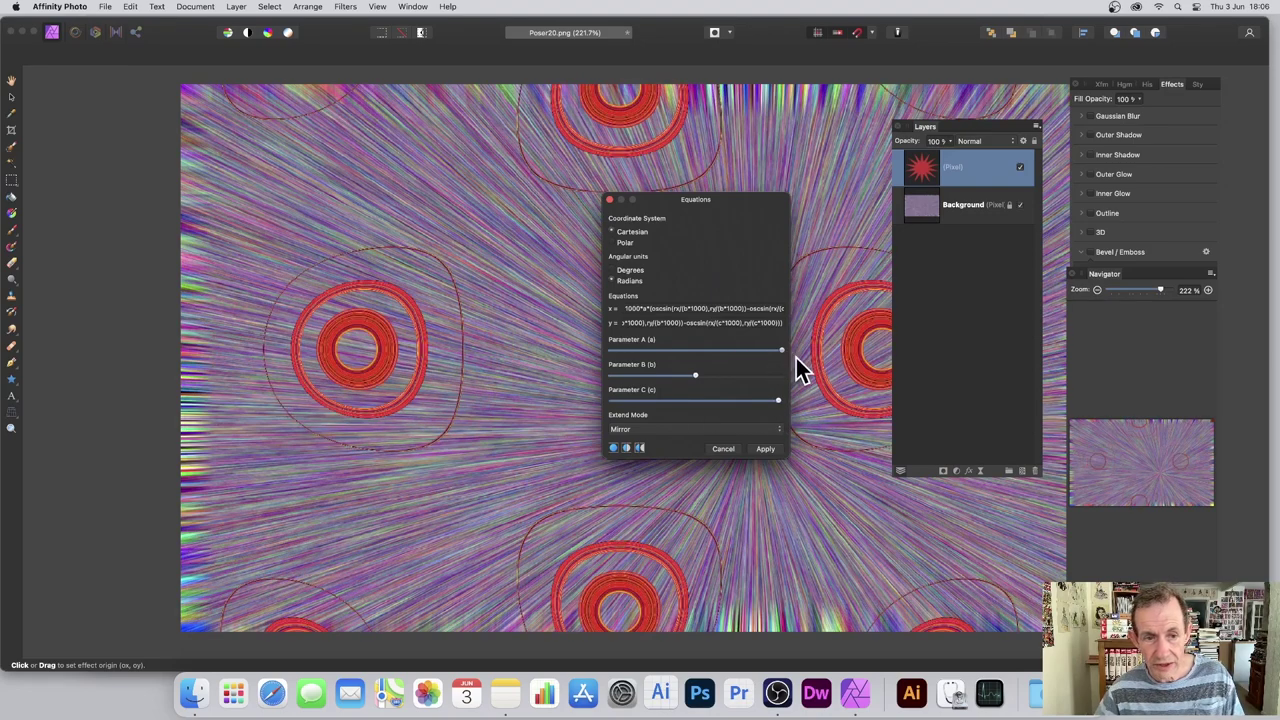
{"action": "left_click", "coordinate": [628, 308]}
{"action": "key", "text": "BackSpace"}
{"action": "type", "text": "3"}
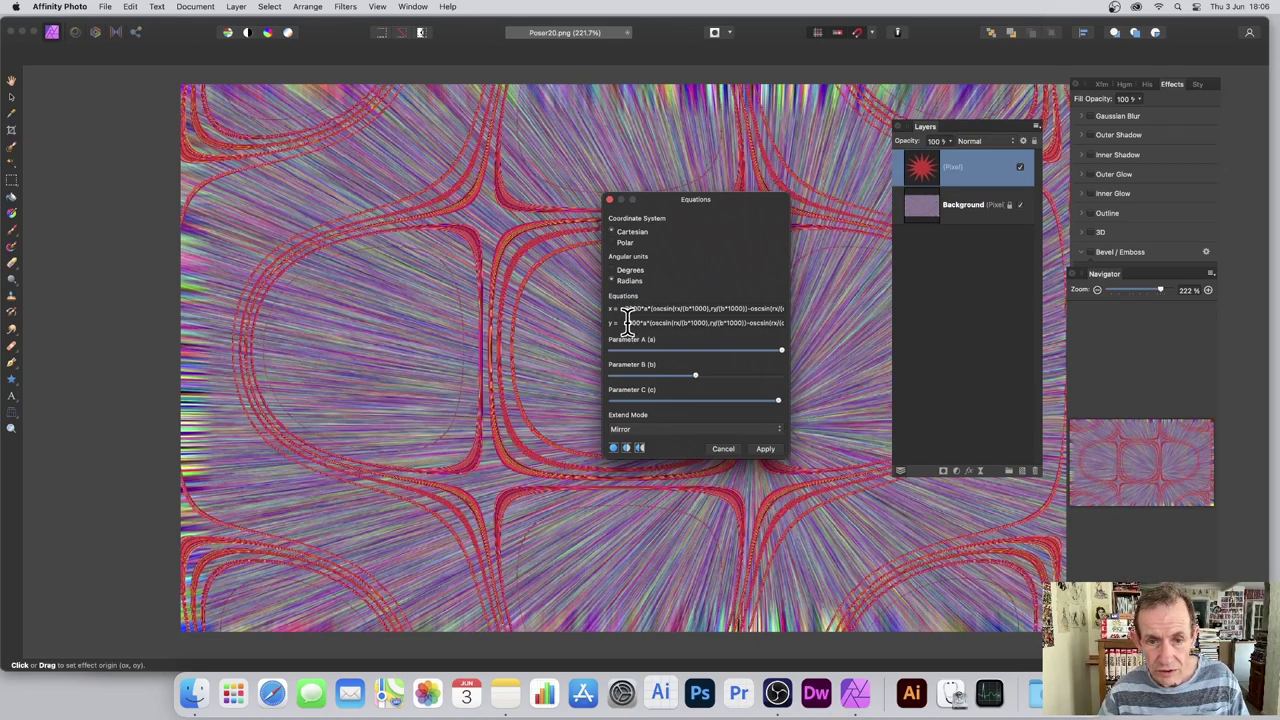
Set the y equation's leading multiplier to 5000, lower Parameter C to about a third, and shift the effect origin up and left
{"action": "type", "text": "50"}
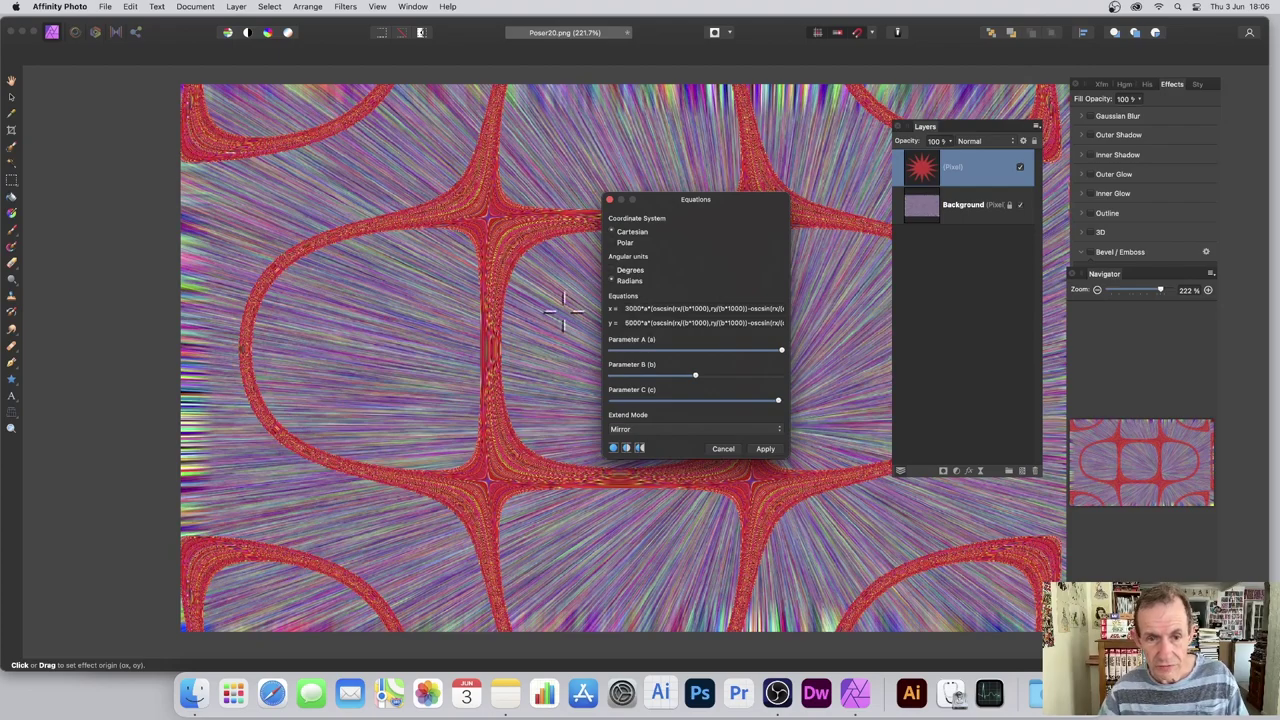
{"action": "left_click_drag", "start_coordinate": [700, 374], "coordinate": [669, 398]}
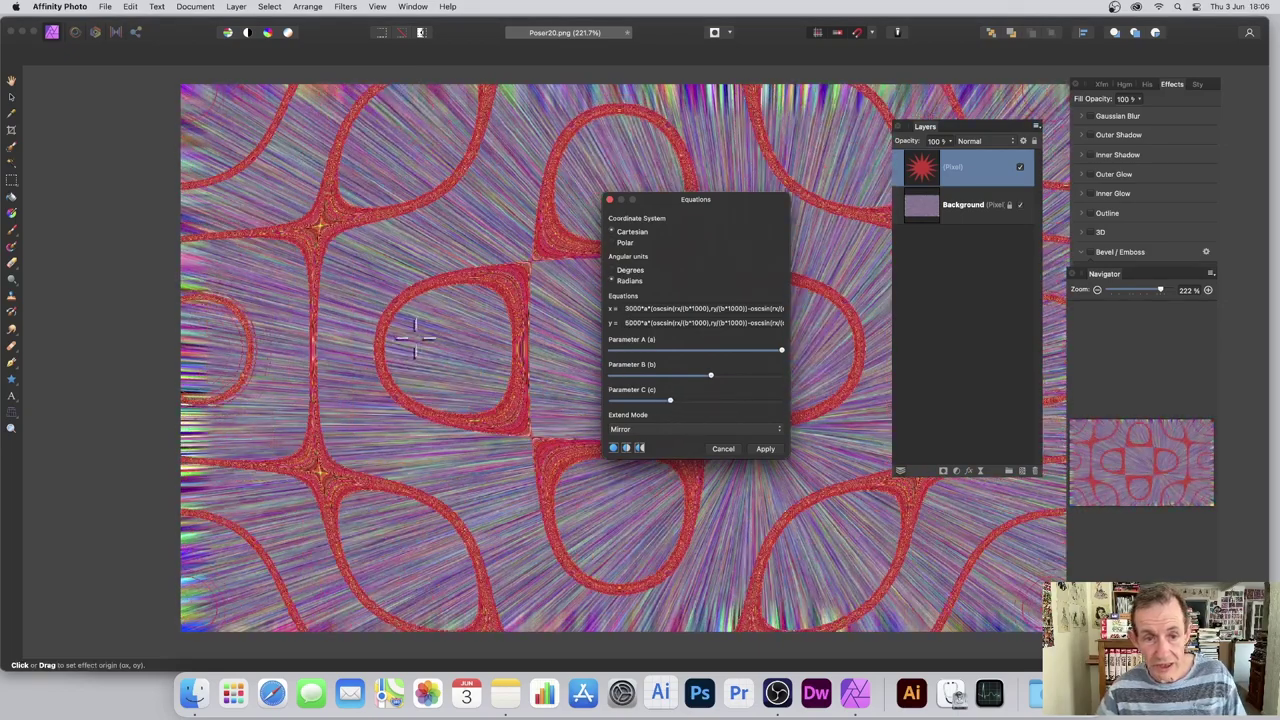
{"action": "left_click_drag", "start_coordinate": [474, 275], "coordinate": [516, 295]}
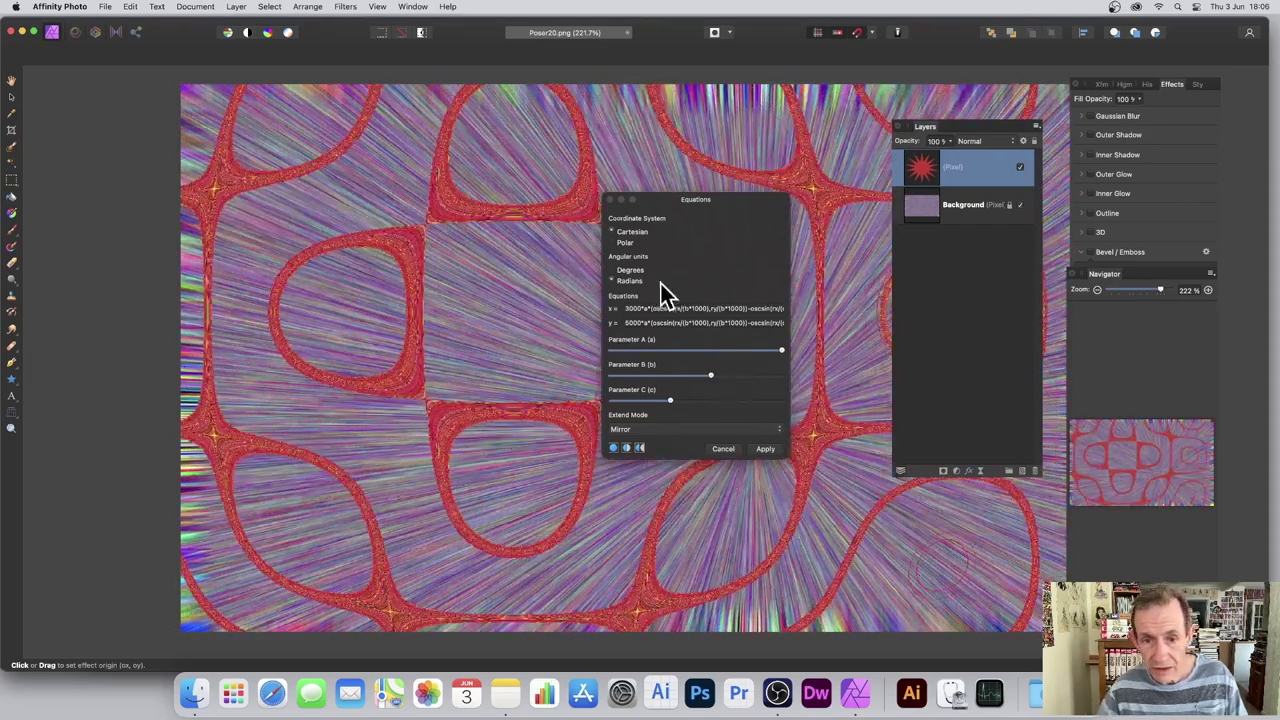
Try b*2000 in place of both b*1000 divisors in the x equation, and cancel the Equations filter
{"action": "left_click", "coordinate": [695, 310]}
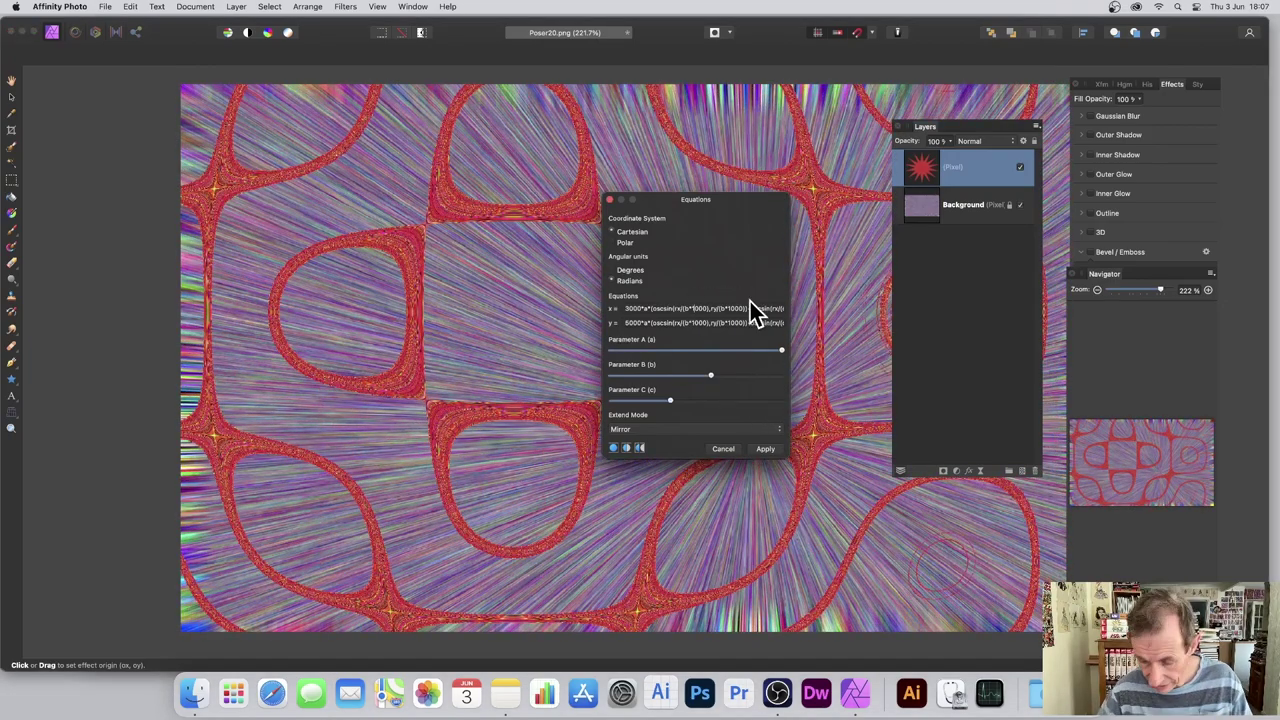
{"action": "key", "text": "BackSpace"}
{"action": "type", "text": "2"}
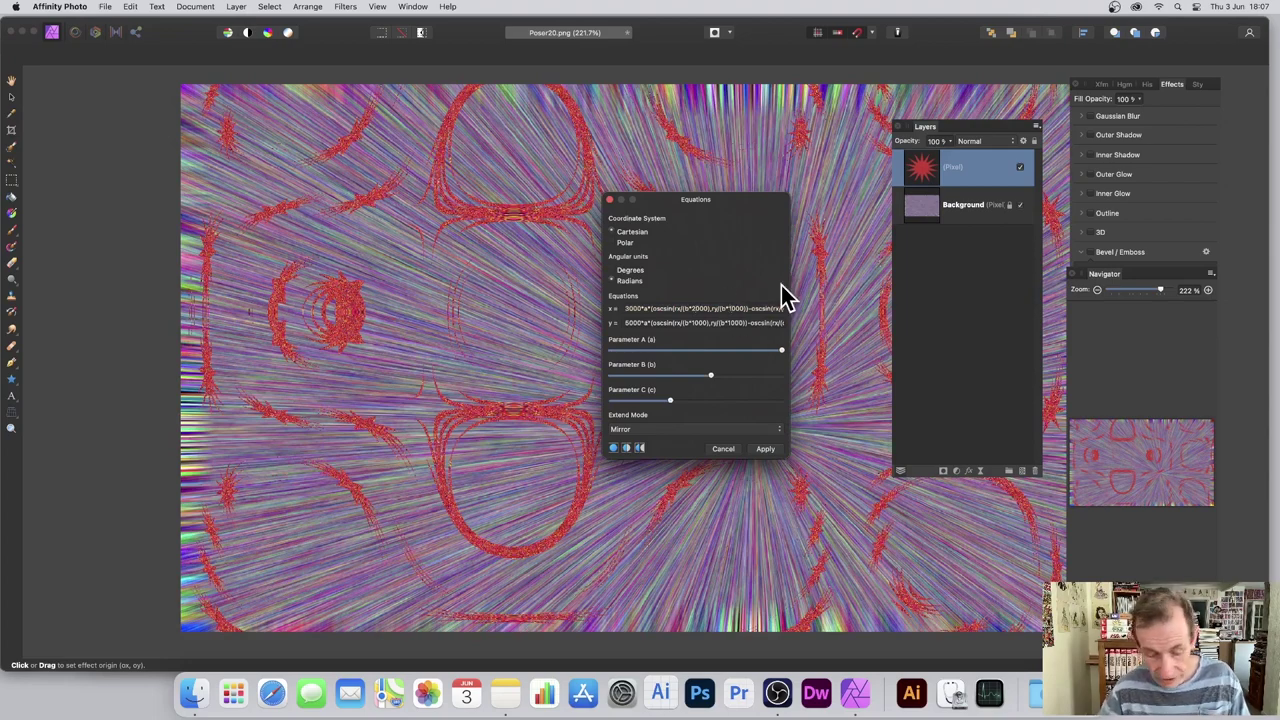
{"action": "type", "text": "2"}
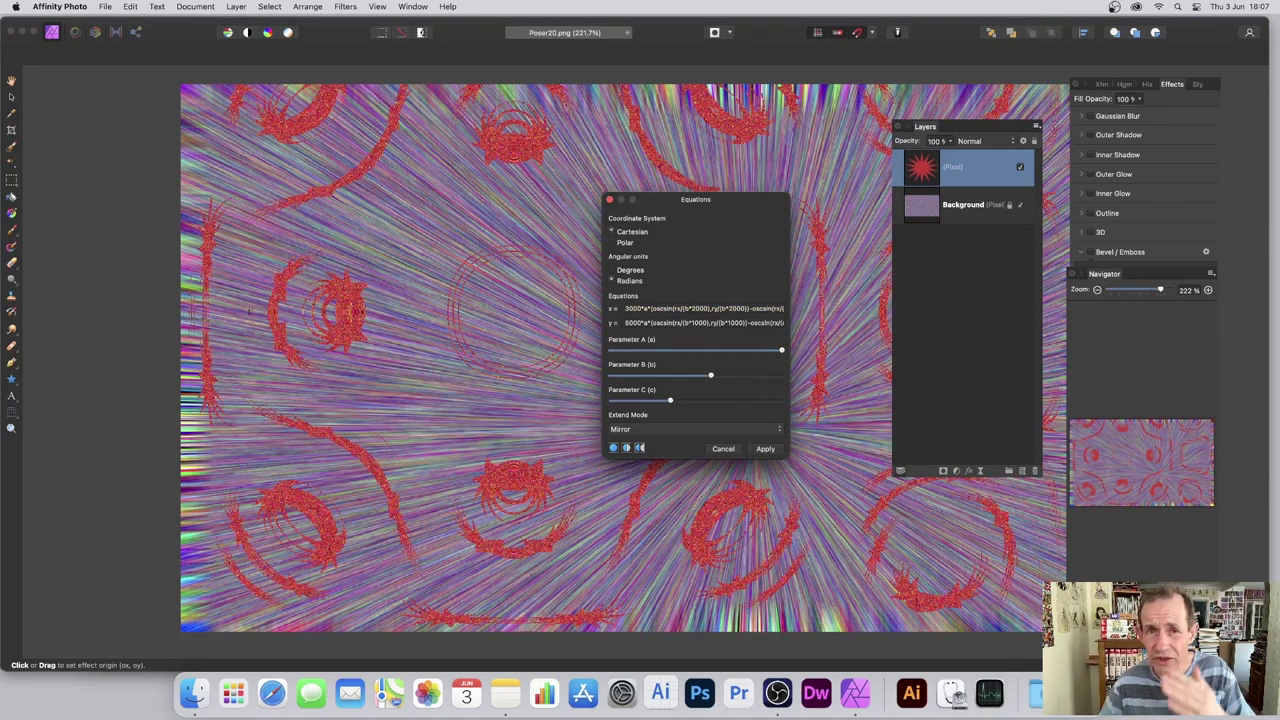
{"action": "left_click", "coordinate": [730, 449]}
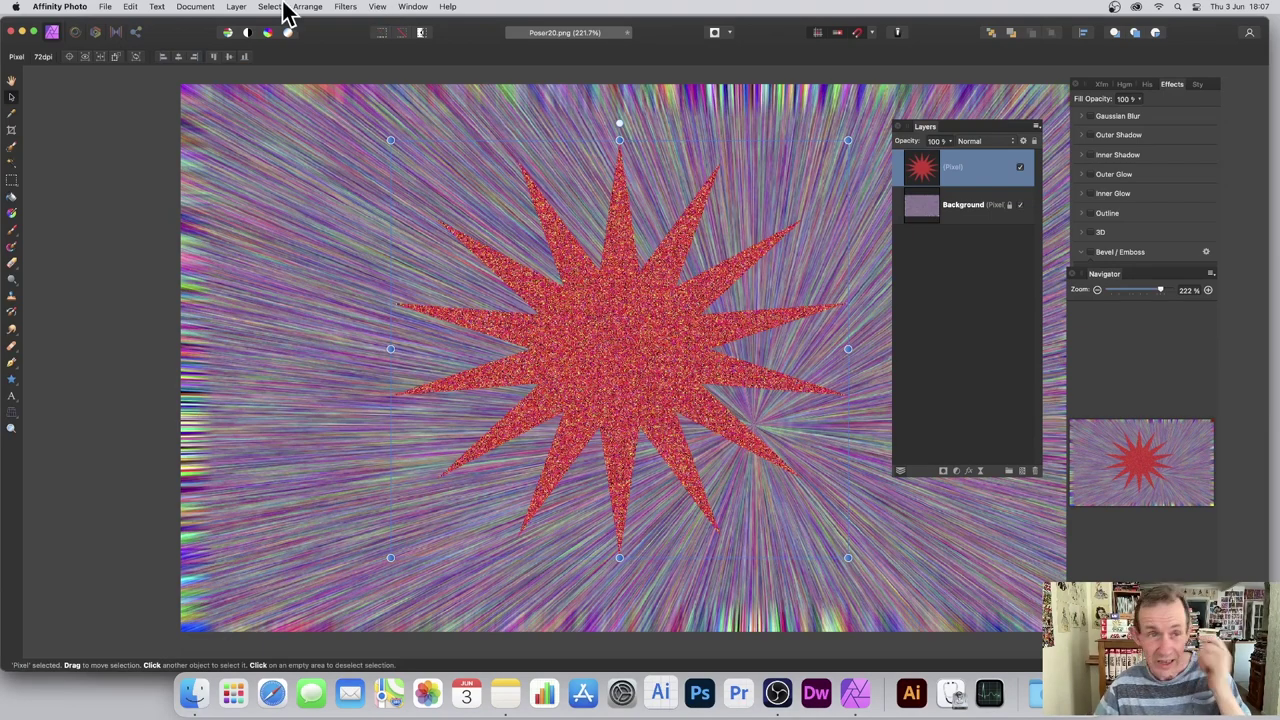
Warp the red star with the Deform filter, placing several handles on it and pulling them apart to twist its spikes
{"action": "left_click", "coordinate": [344, 8]}
{"action": "mouse_move", "coordinate": [348, 70]}
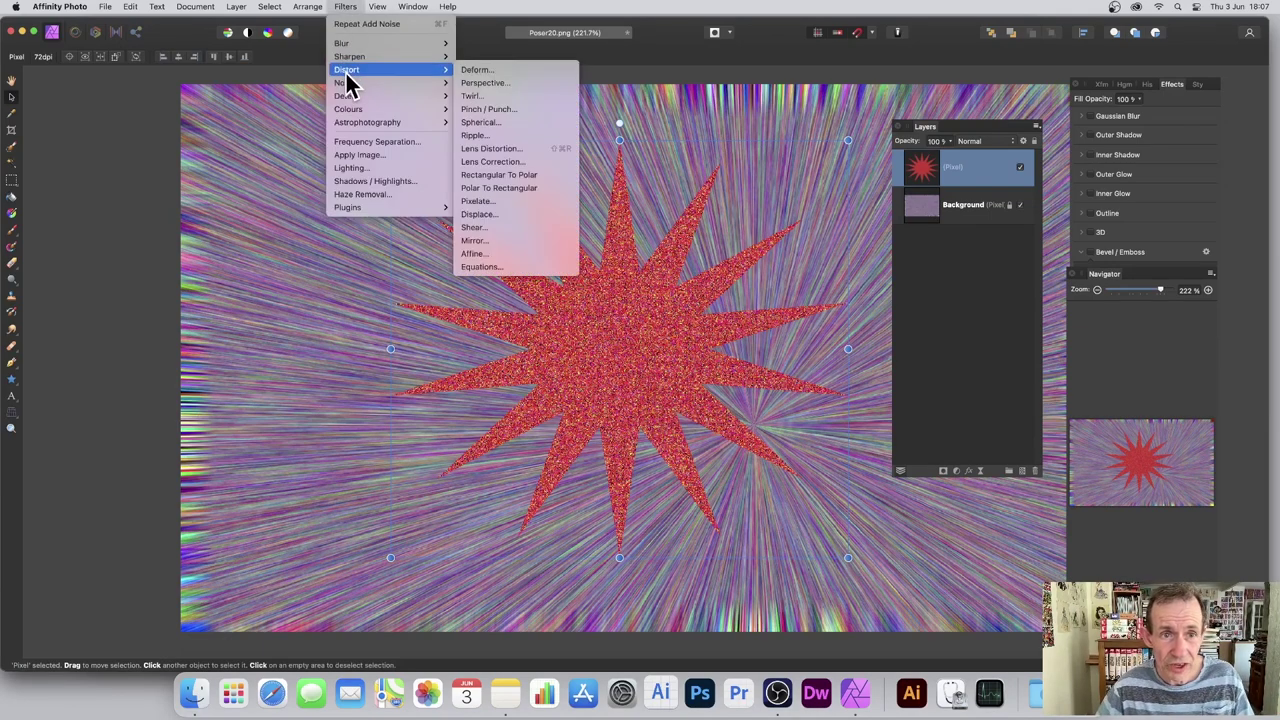
{"action": "left_click", "coordinate": [490, 71]}
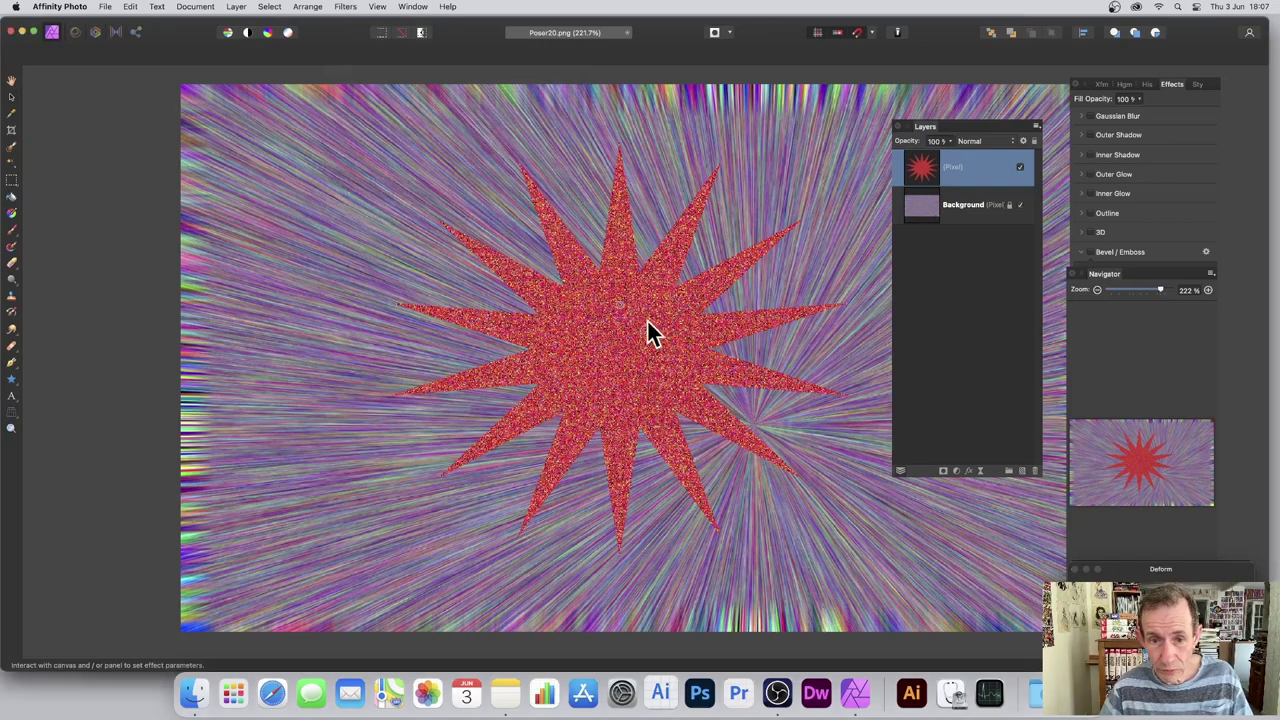
{"action": "left_click", "coordinate": [566, 380]}
{"action": "left_click", "coordinate": [669, 397]}
{"action": "mouse_move", "coordinate": [675, 370]}
{"action": "left_mouse_down"}
{"action": "mouse_move", "coordinate": [666, 329]}
{"action": "mouse_move", "coordinate": [566, 276]}
{"action": "mouse_move", "coordinate": [484, 268]}
{"action": "mouse_move", "coordinate": [459, 325]}
{"action": "left_mouse_up"}
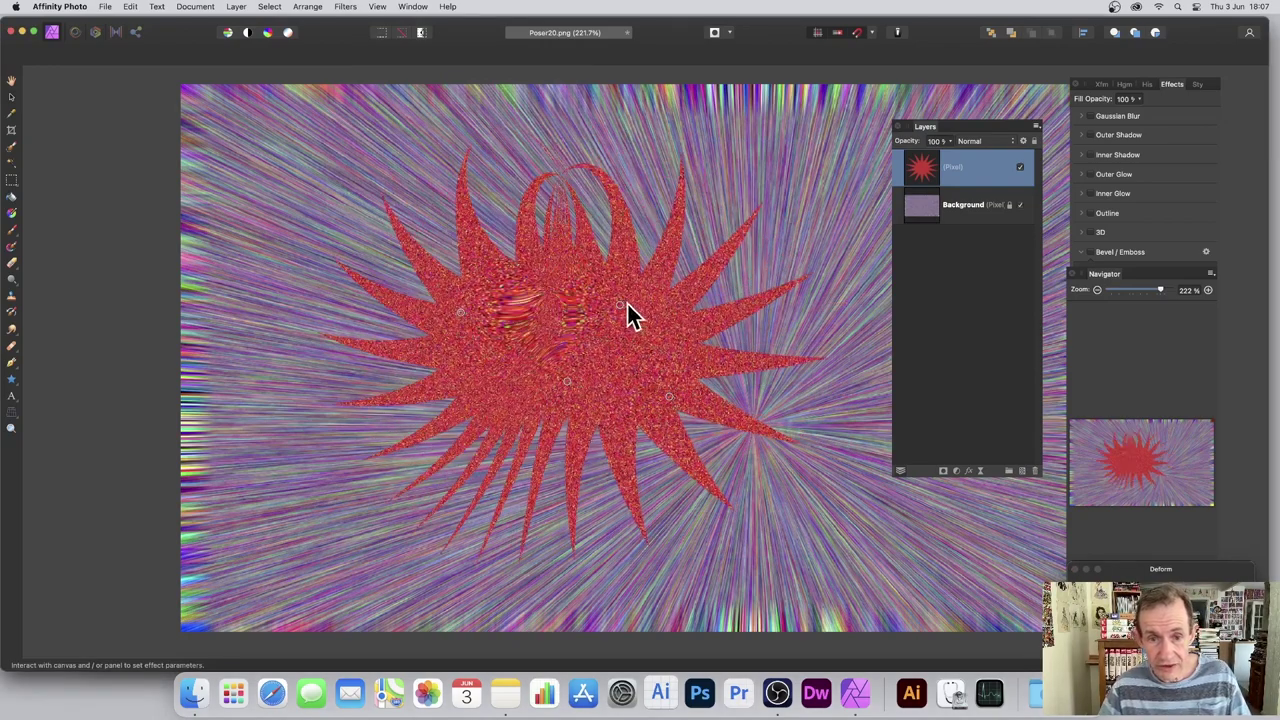
{"action": "mouse_move", "coordinate": [622, 306]}
{"action": "left_mouse_down"}
{"action": "mouse_move", "coordinate": [631, 329]}
{"action": "mouse_move", "coordinate": [851, 433]}
{"action": "left_mouse_up"}
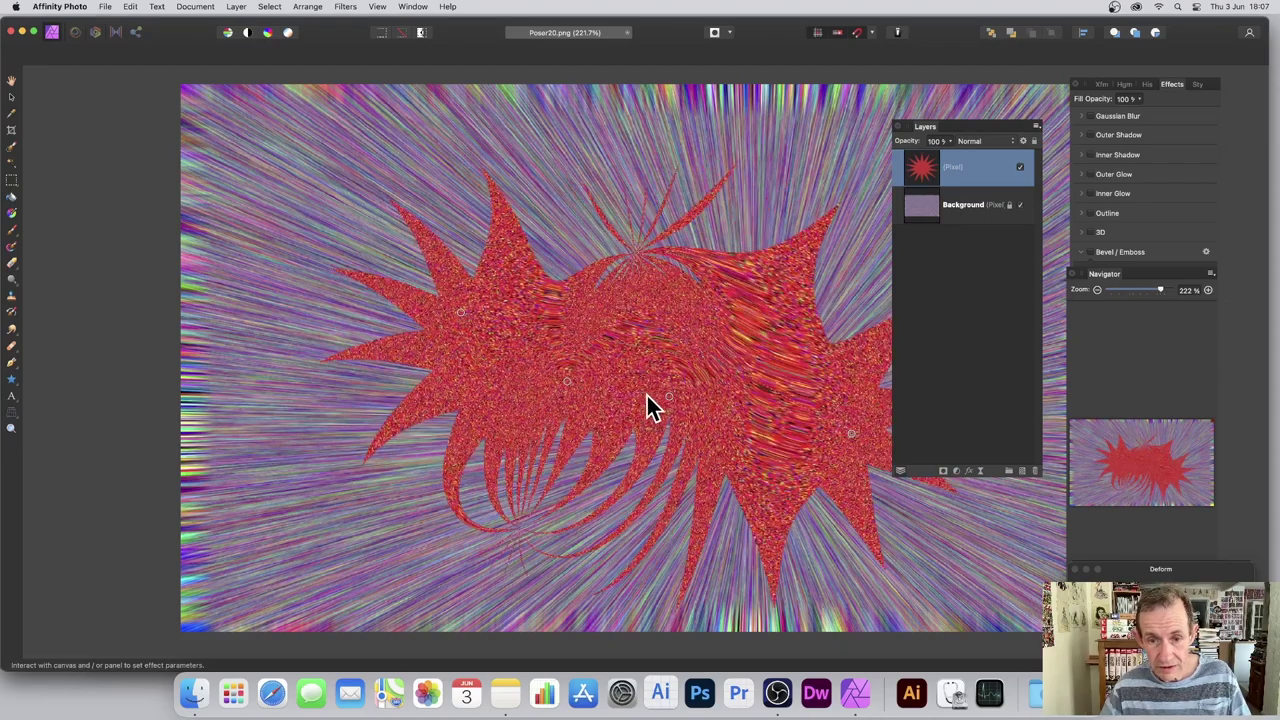
{"action": "mouse_move", "coordinate": [646, 397]}
{"action": "left_mouse_down"}
{"action": "mouse_move", "coordinate": [338, 402]}
{"action": "mouse_move", "coordinate": [289, 443]}
{"action": "mouse_move", "coordinate": [404, 495]}
{"action": "mouse_move", "coordinate": [568, 519]}
{"action": "mouse_move", "coordinate": [518, 428]}
{"action": "mouse_move", "coordinate": [438, 373]}
{"action": "mouse_move", "coordinate": [491, 369]}
{"action": "mouse_move", "coordinate": [508, 384]}
{"action": "mouse_move", "coordinate": [493, 391]}
{"action": "mouse_move", "coordinate": [518, 404]}
{"action": "mouse_move", "coordinate": [592, 418]}
{"action": "mouse_move", "coordinate": [619, 382]}
{"action": "left_mouse_up"}
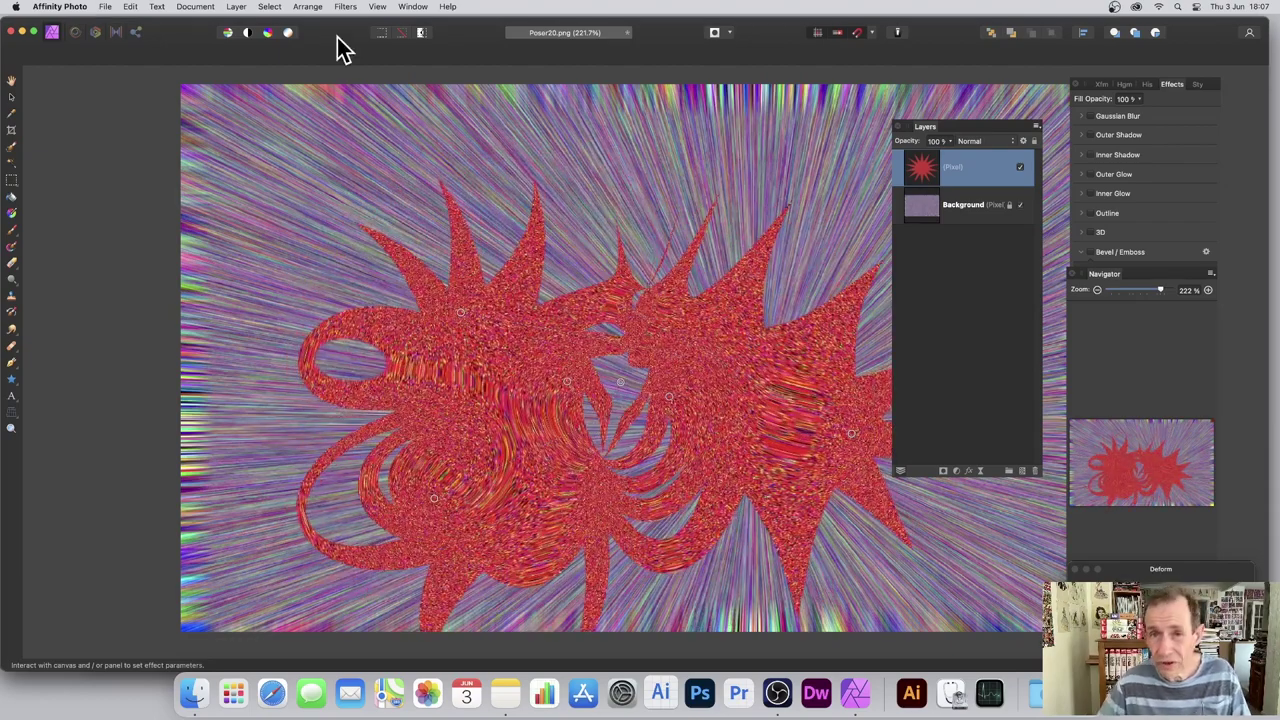
Start the Equations filter on the deformed star, paste 1000*a*(oscsin(rx/(b*1000),ry/(b*1000))-oscsin(rx/(c*1000),ry/(c*1000))) for x and y, and set extend mode to Mirror
{"action": "left_click", "coordinate": [347, 7]}
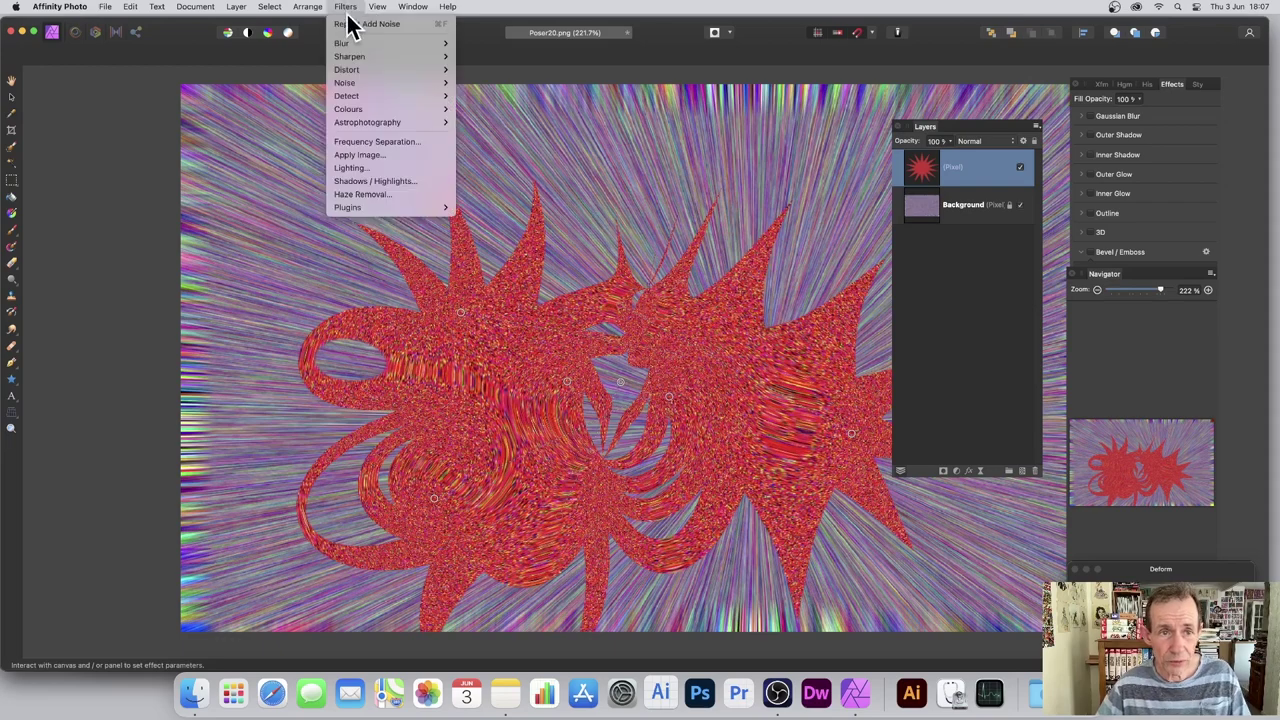
{"action": "mouse_move", "coordinate": [375, 70]}
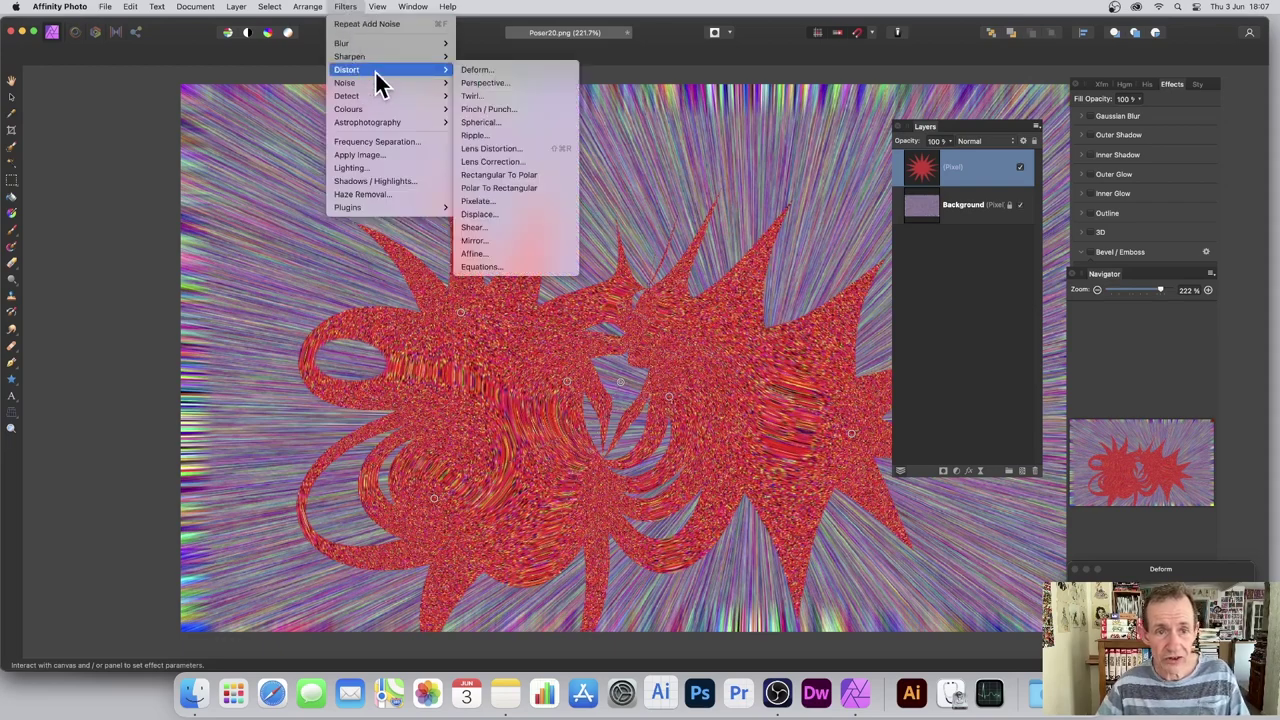
{"action": "left_click", "coordinate": [500, 263]}
{"action": "left_click_drag", "start_coordinate": [1175, 388], "coordinate": [587, 185]}
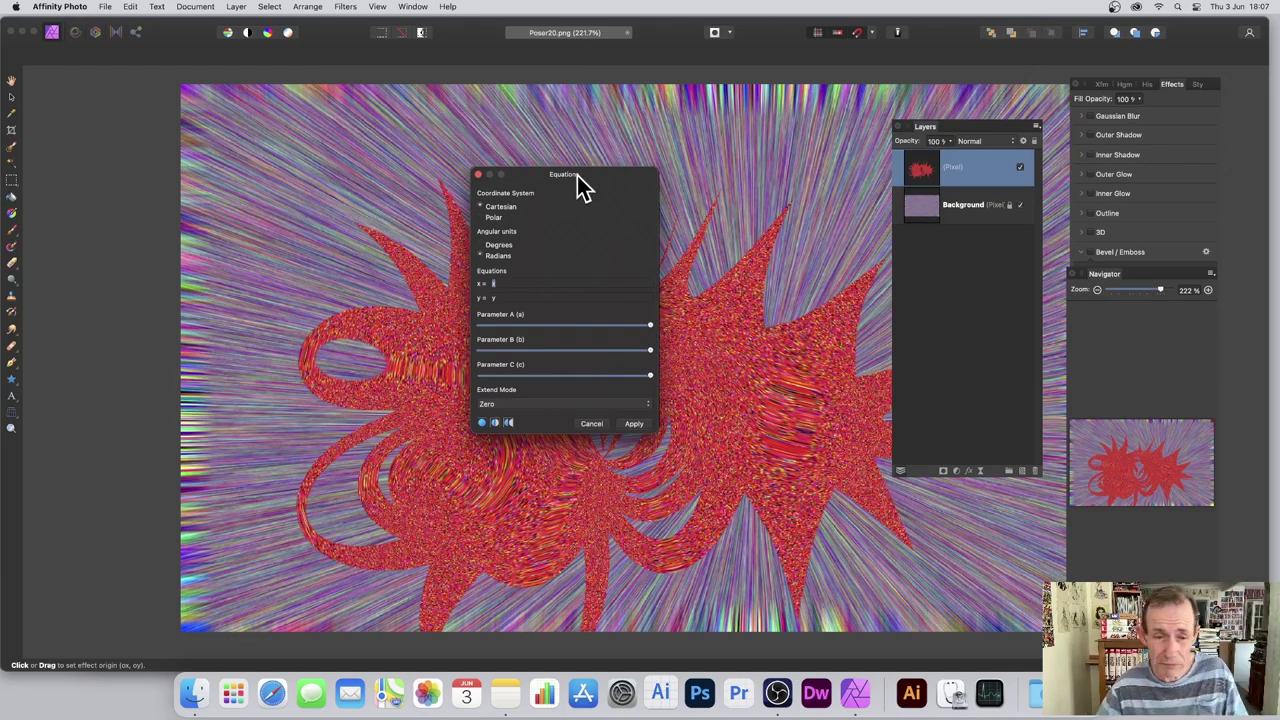
{"action": "key", "text": "super+Tab"}
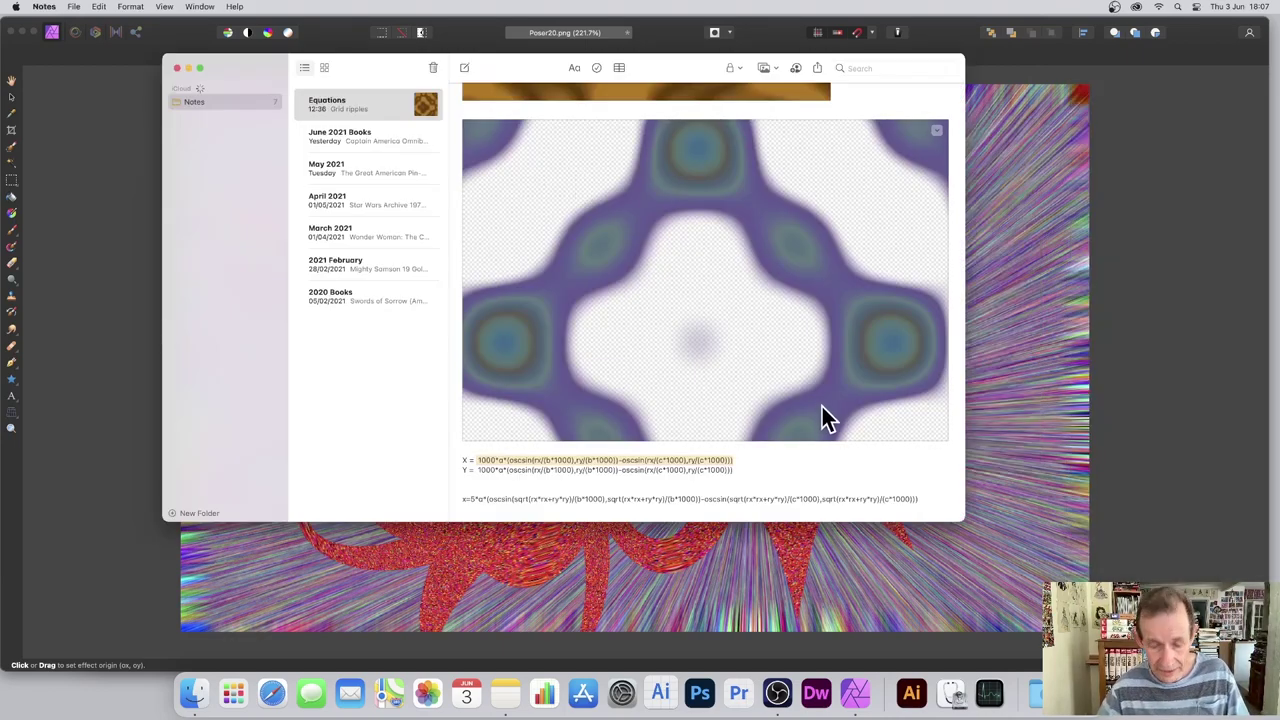
{"action": "key", "text": "super+Tab"}
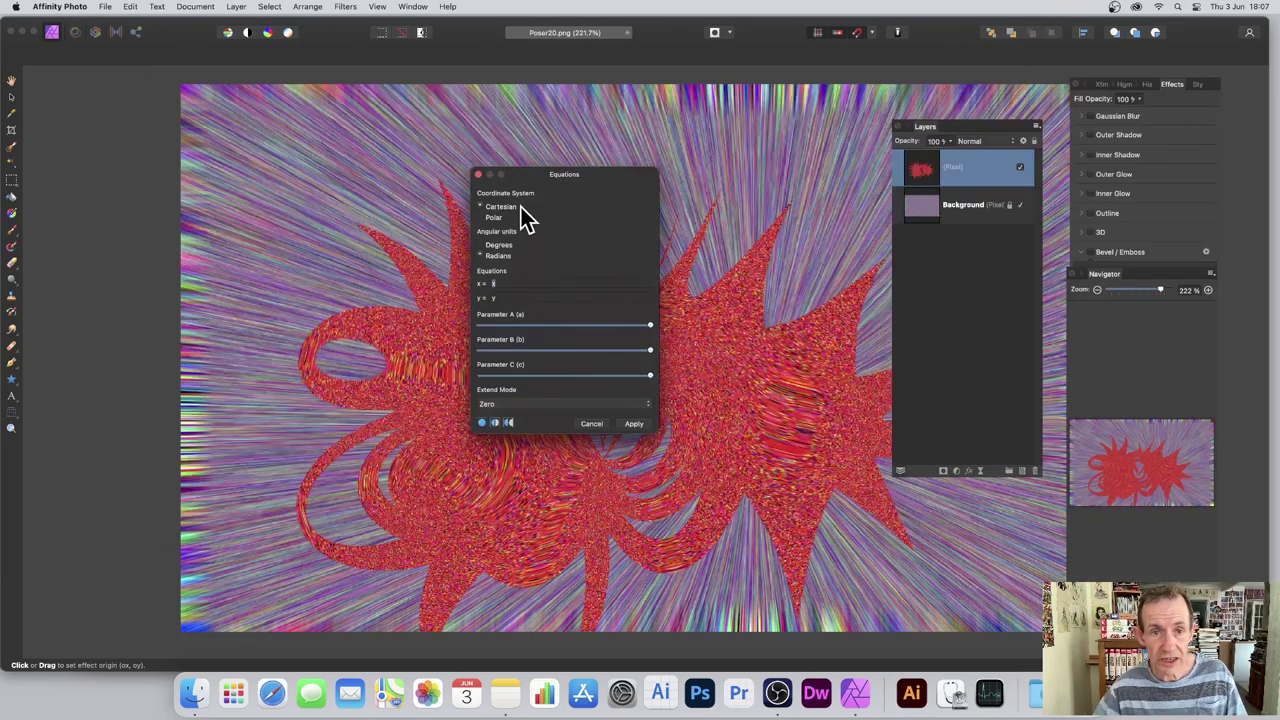
{"action": "double_click", "coordinate": [497, 284]}
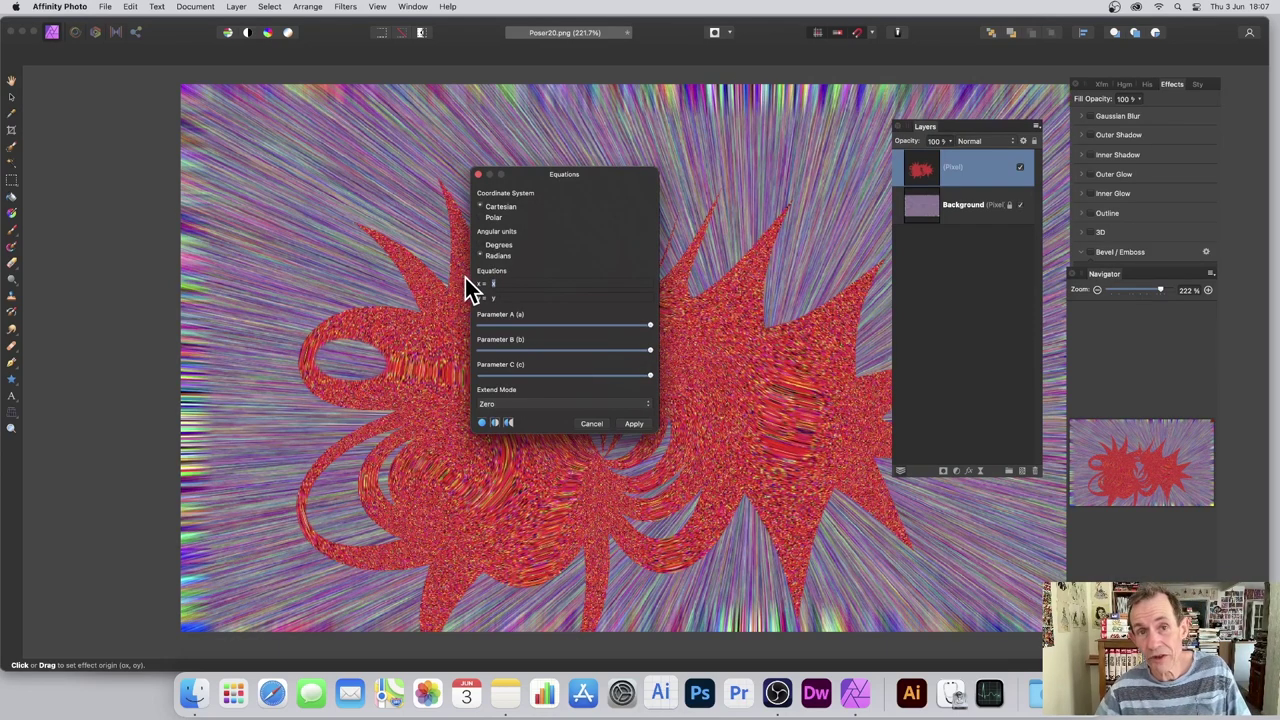
{"action": "key", "text": "super+v"}
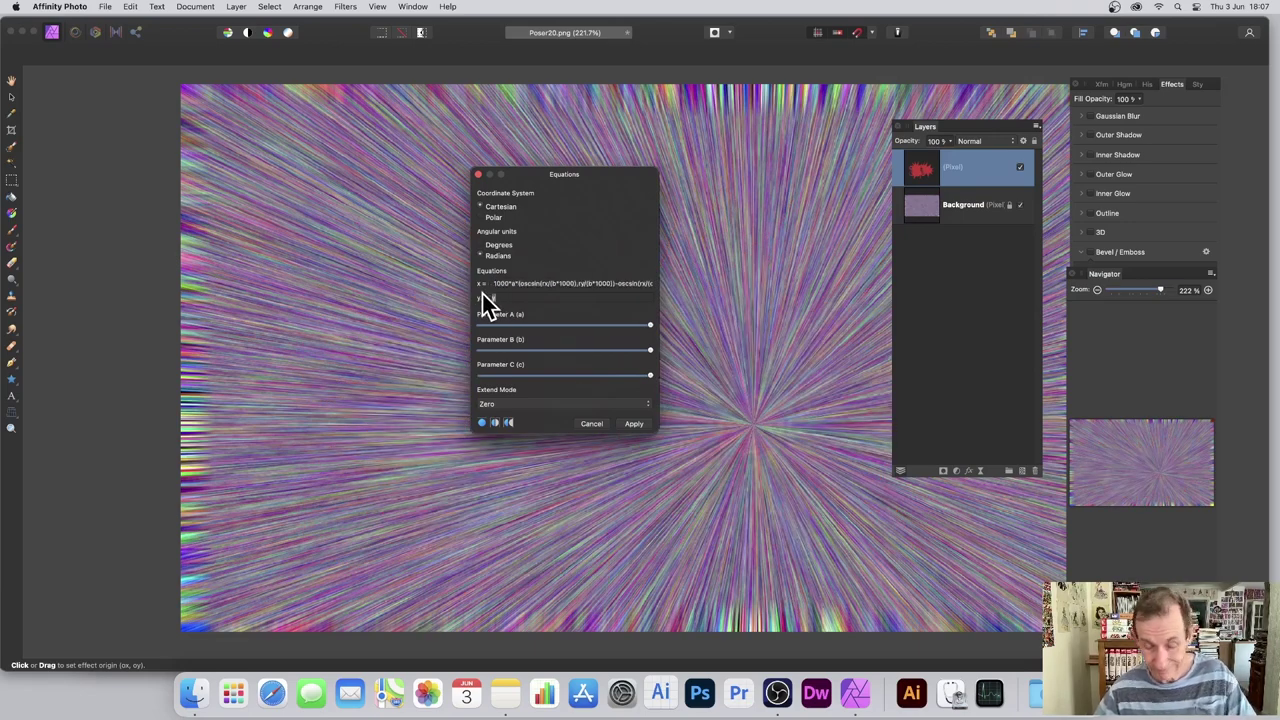
{"action": "key", "text": "super+v"}
{"action": "key", "text": "shift+Tab"}
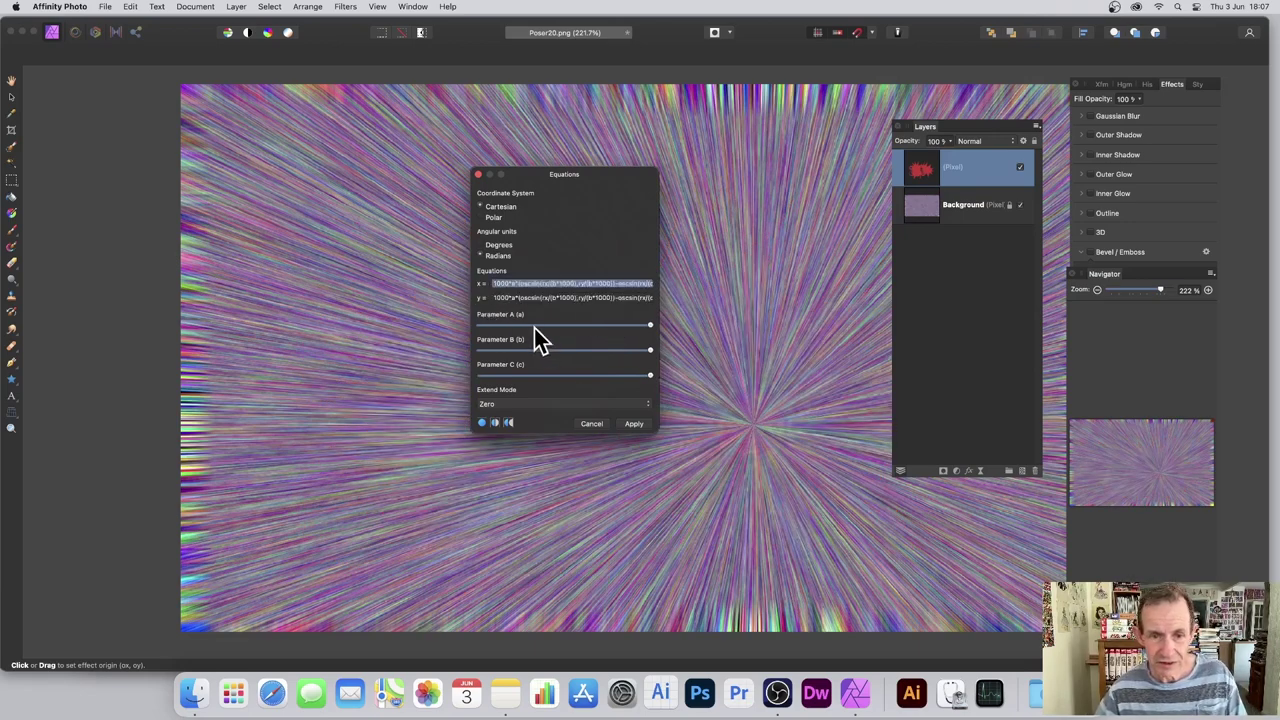
{"action": "left_click", "coordinate": [513, 401]}
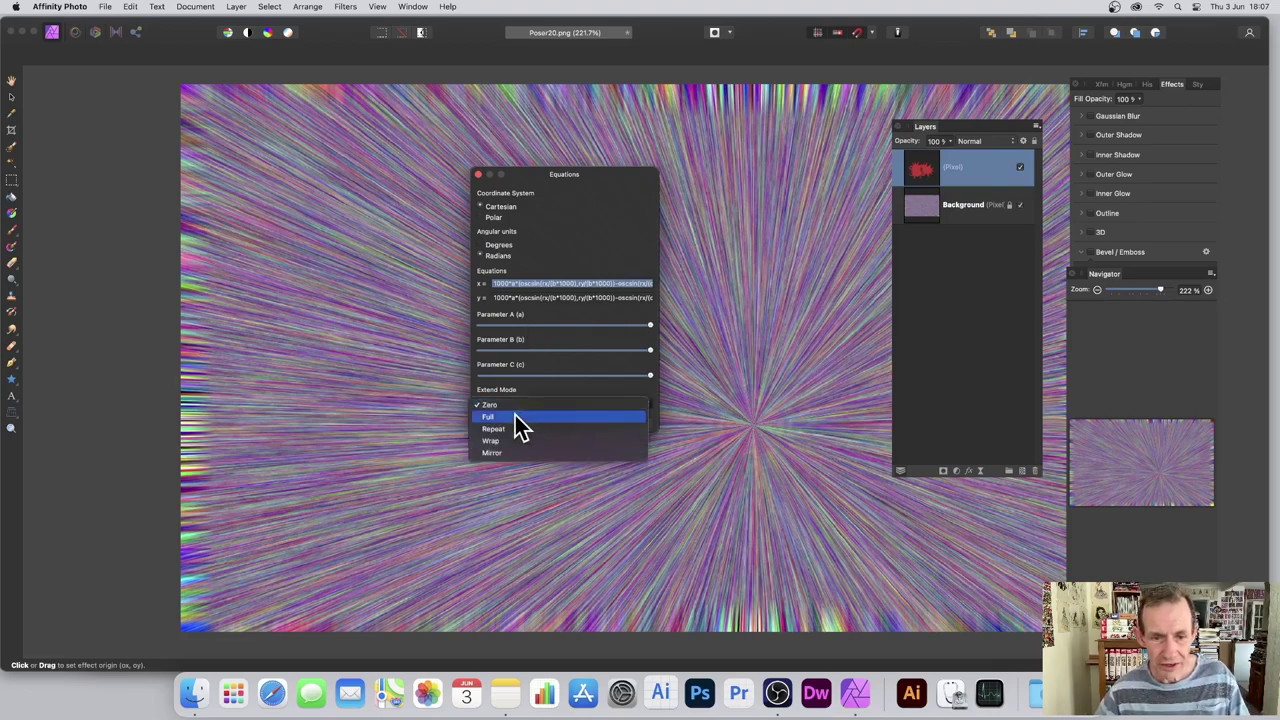
{"action": "left_click", "coordinate": [507, 454]}
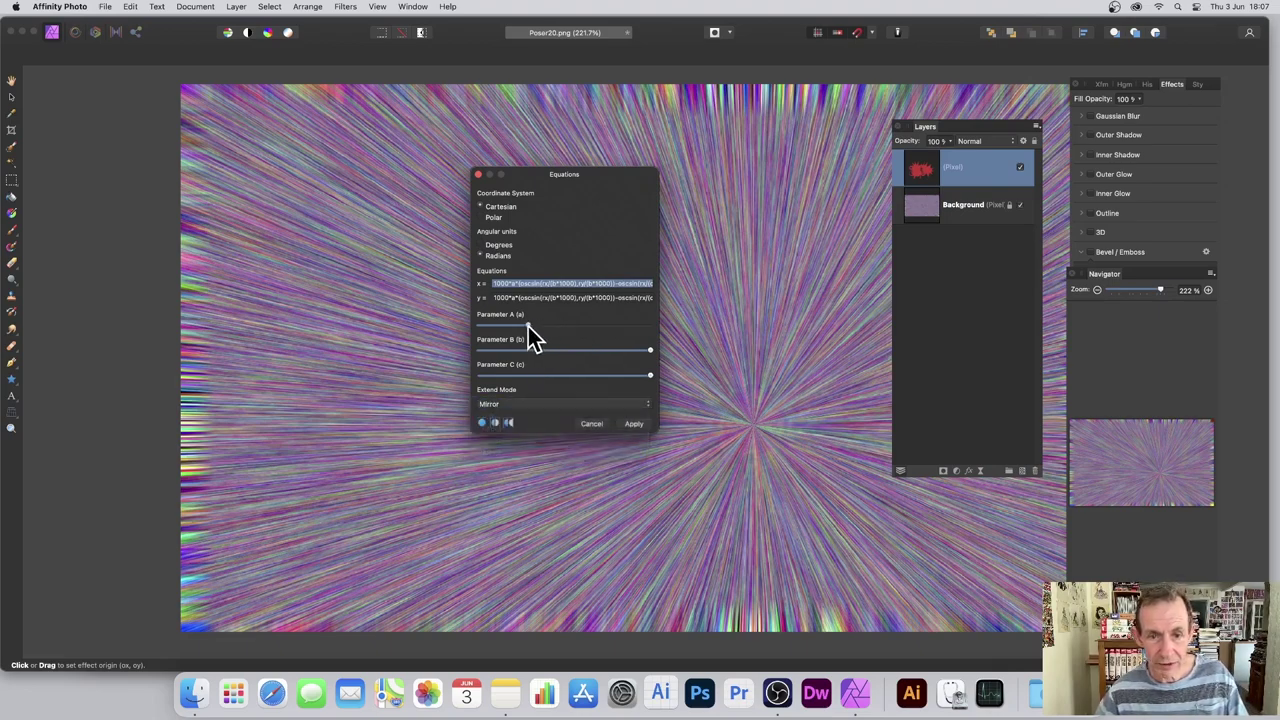
Set Parameter A to about 85%, B to about 75% and C to about a third, and apply the Equations filter
{"action": "left_click_drag", "start_coordinate": [511, 350], "coordinate": [522, 376]}
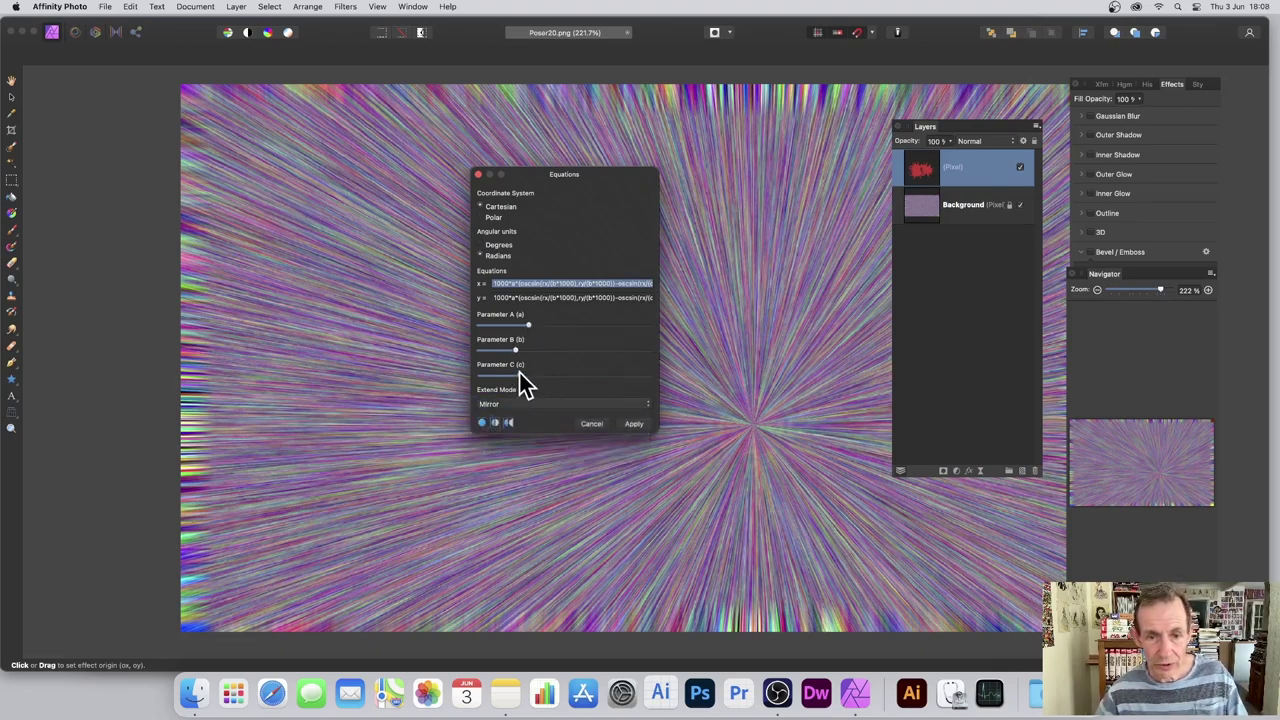
{"action": "left_click_drag", "start_coordinate": [533, 320], "coordinate": [607, 351]}
{"action": "mouse_move", "coordinate": [537, 379]}
{"action": "left_mouse_down"}
{"action": "mouse_move", "coordinate": [563, 378]}
{"action": "mouse_move", "coordinate": [535, 380]}
{"action": "left_mouse_up"}
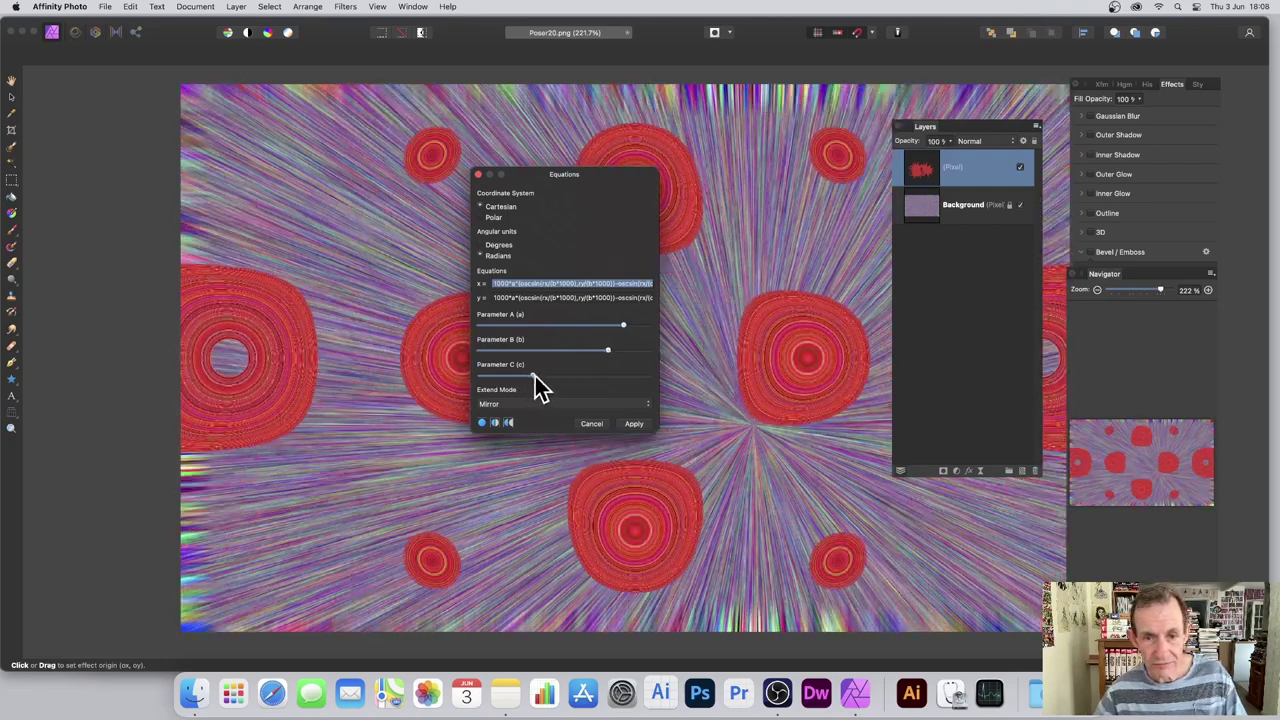
{"action": "left_click", "coordinate": [633, 424]}
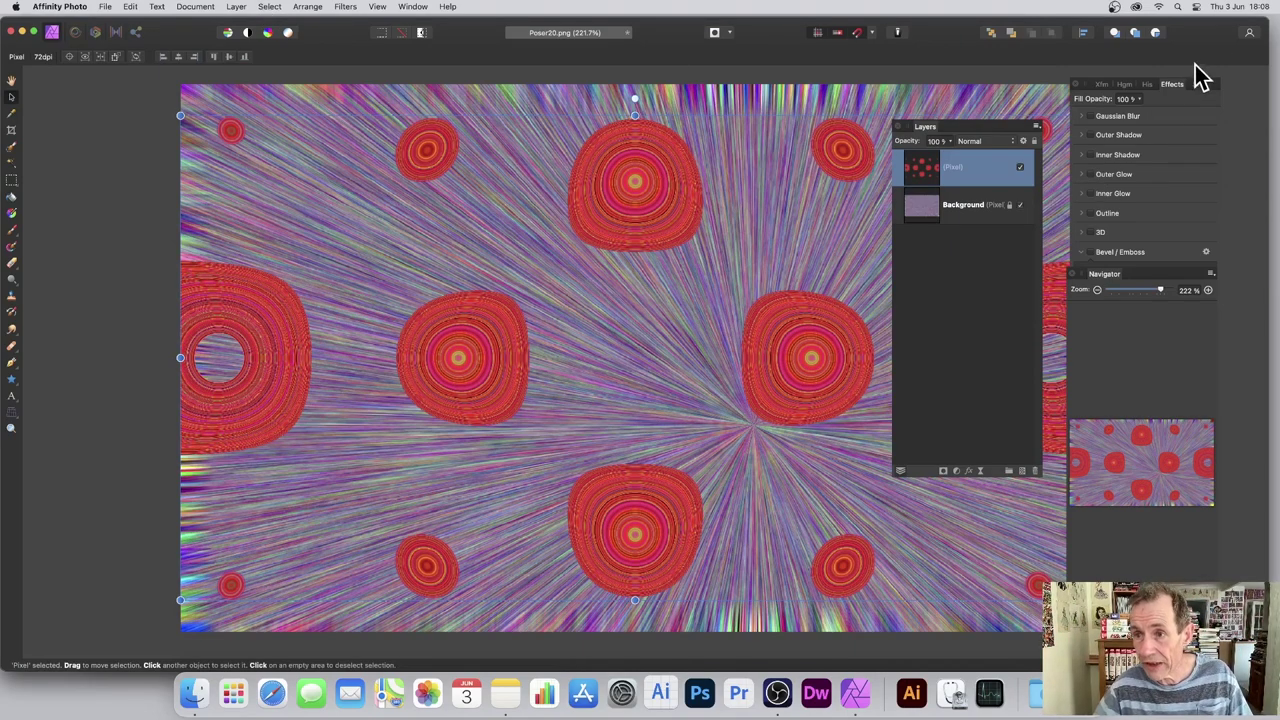
Try a Gaussian Blur layer effect on the red pattern layer and switch it off again
{"action": "left_click", "coordinate": [377, 7]}
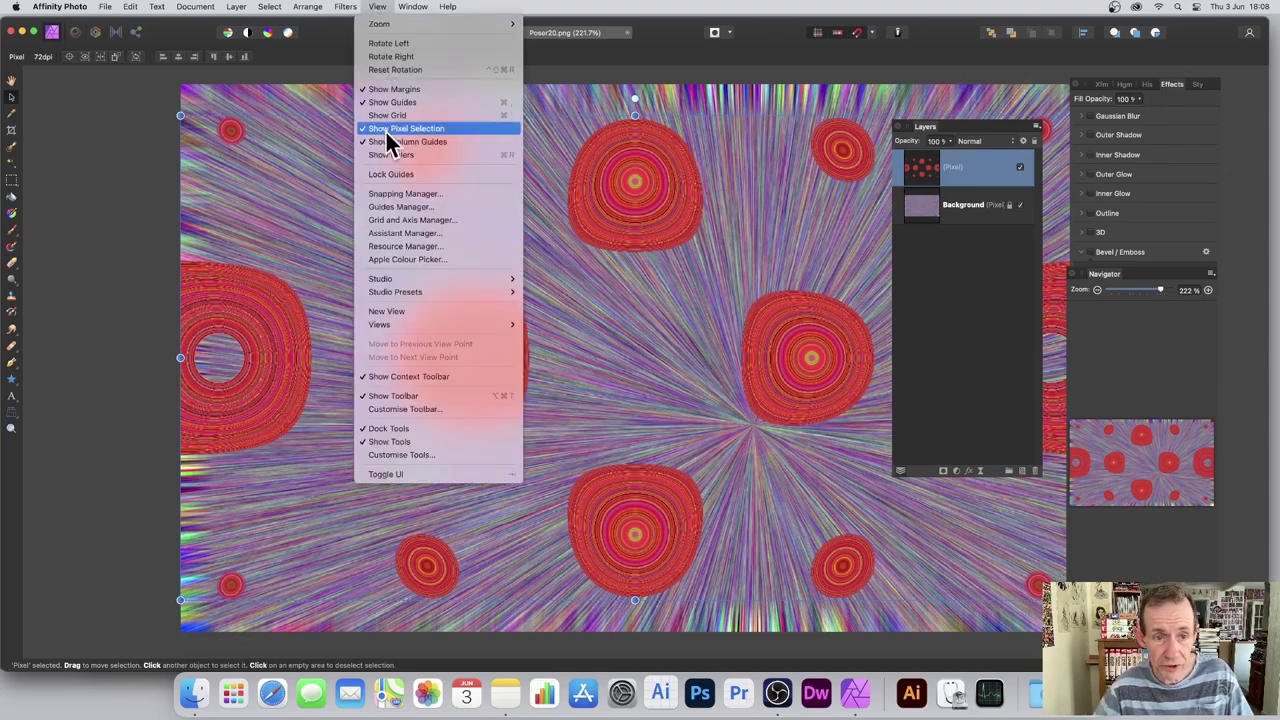
{"action": "mouse_move", "coordinate": [408, 283]}
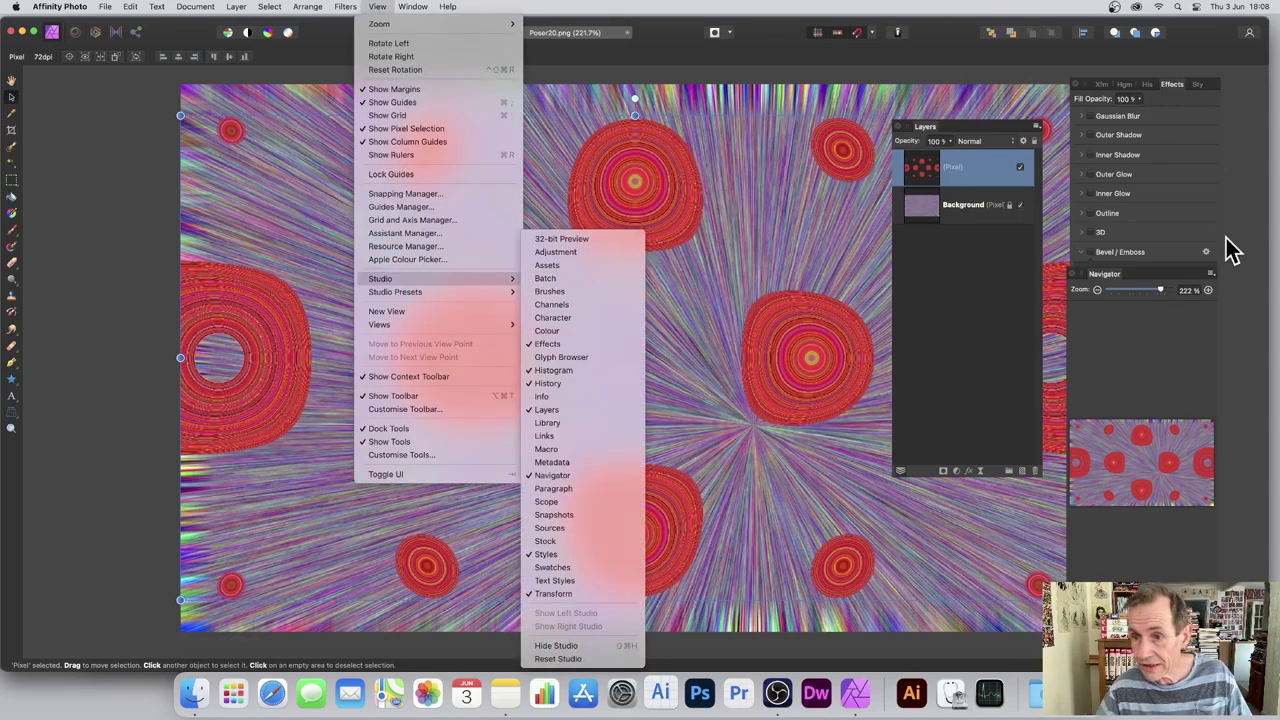
{"action": "left_click", "coordinate": [1094, 132]}
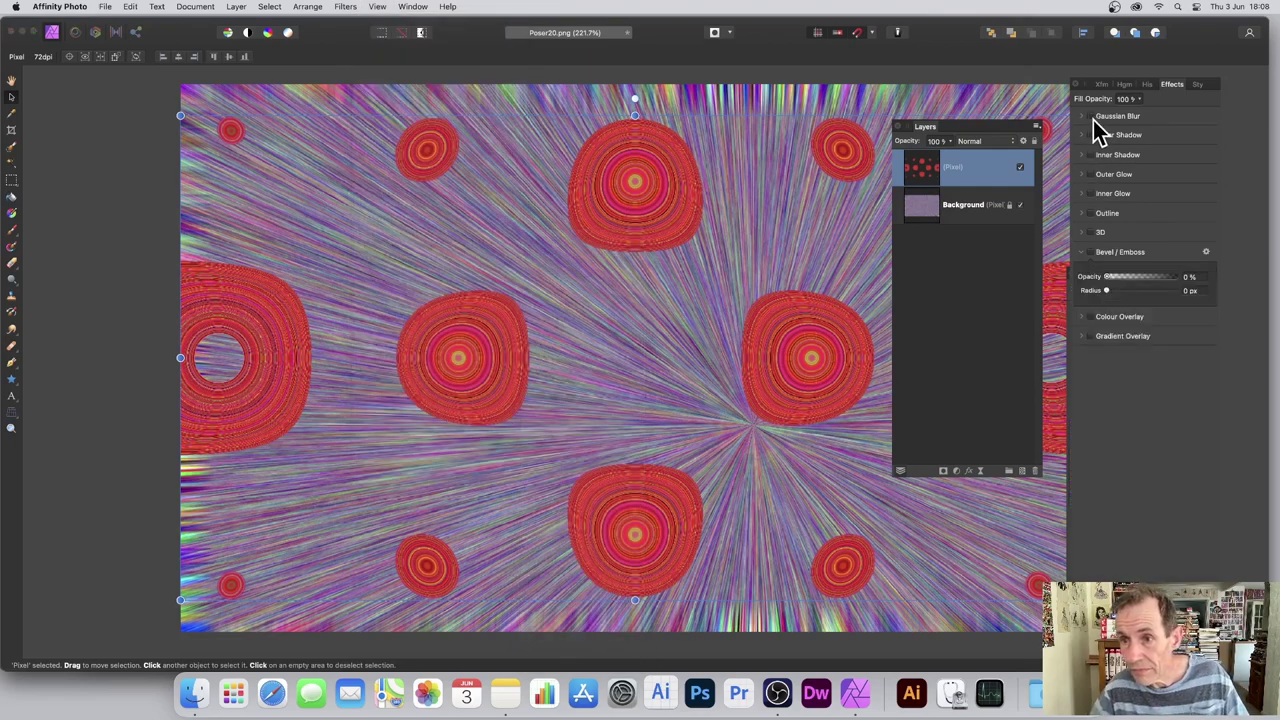
{"action": "left_click", "coordinate": [1088, 118]}
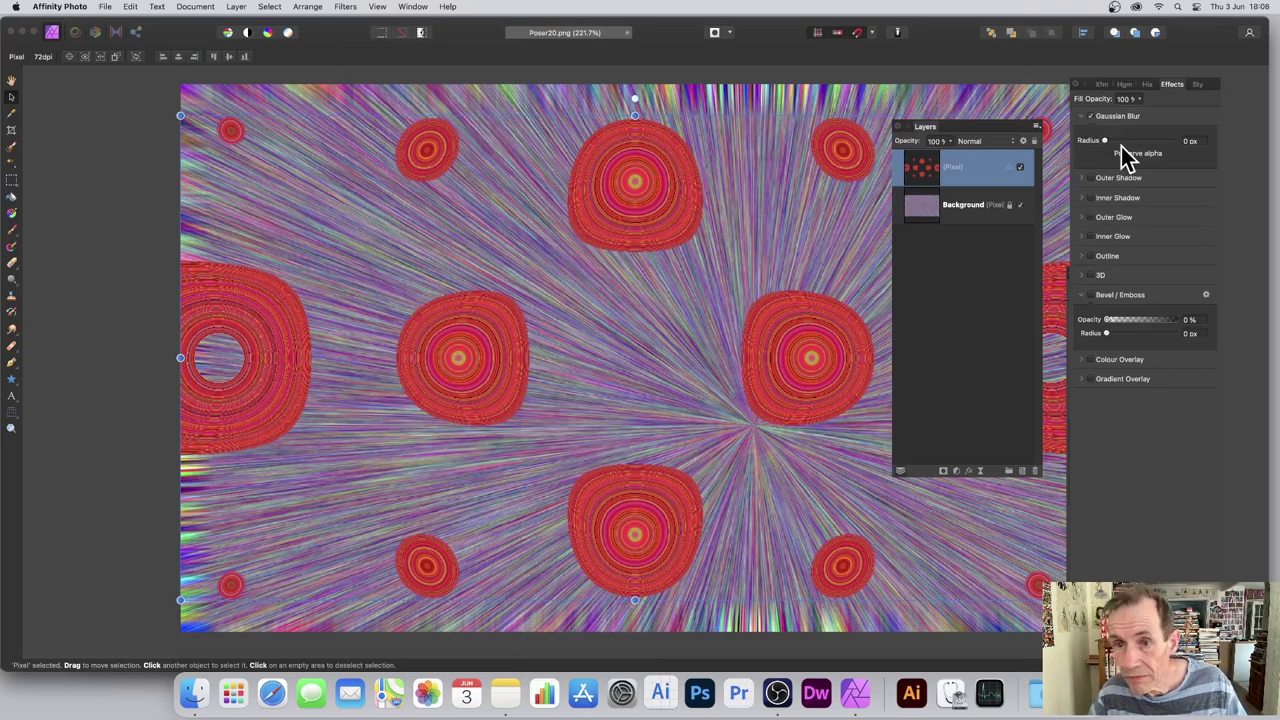
{"action": "left_click_drag", "start_coordinate": [1124, 140], "coordinate": [1094, 149]}
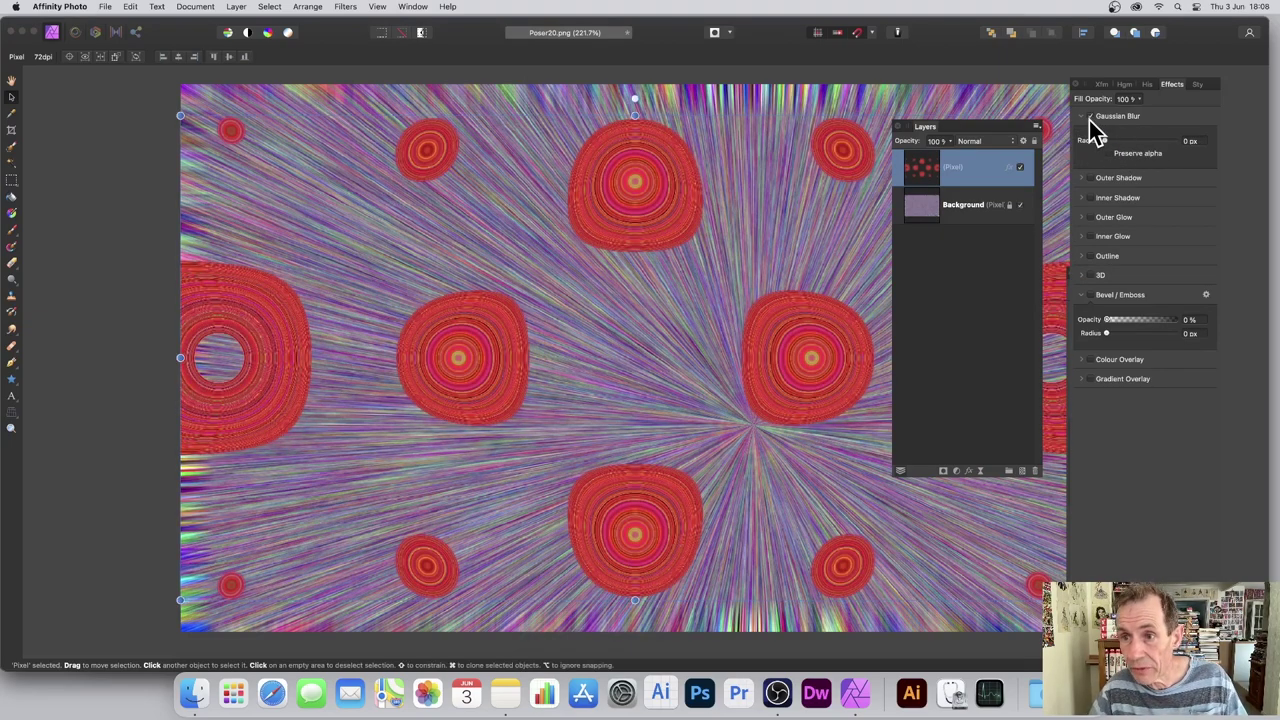
{"action": "left_click", "coordinate": [1090, 118]}
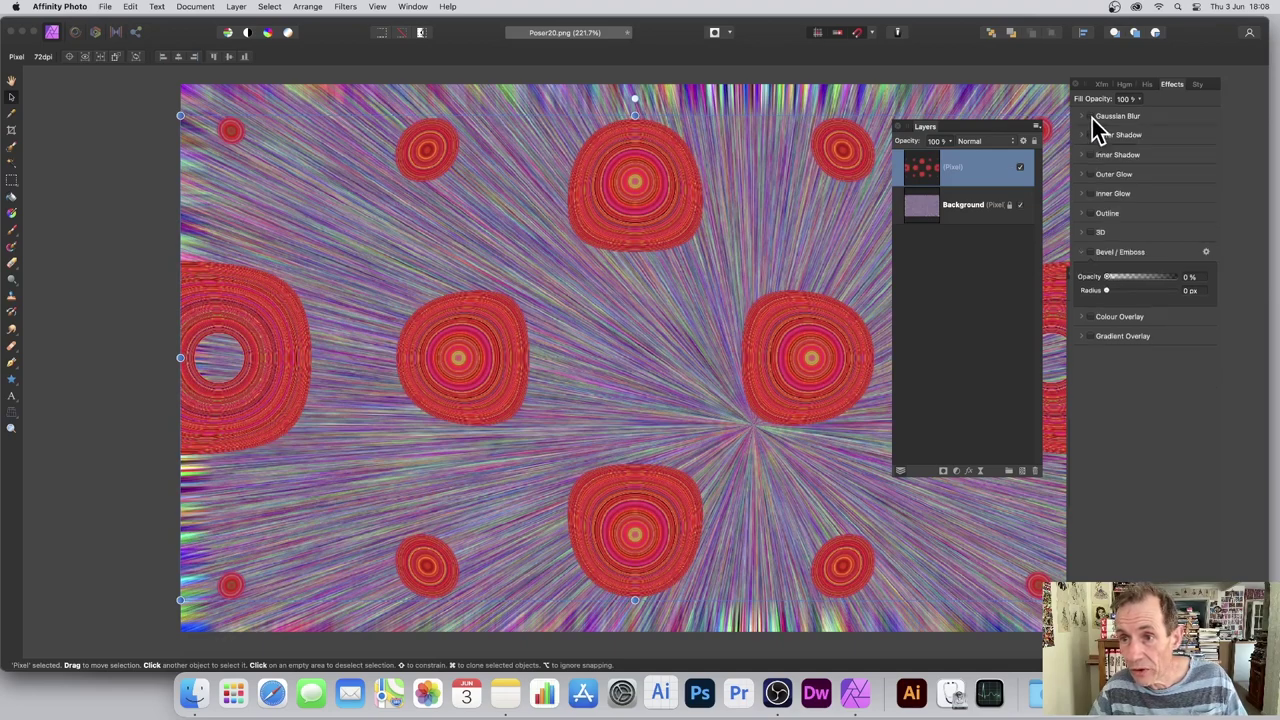
Give the red pattern layer a Bevel / Emboss effect with a 32.2 px radius and 75% opacity
{"action": "left_click", "coordinate": [1092, 253]}
{"action": "left_click_drag", "start_coordinate": [1127, 290], "coordinate": [1158, 290]}
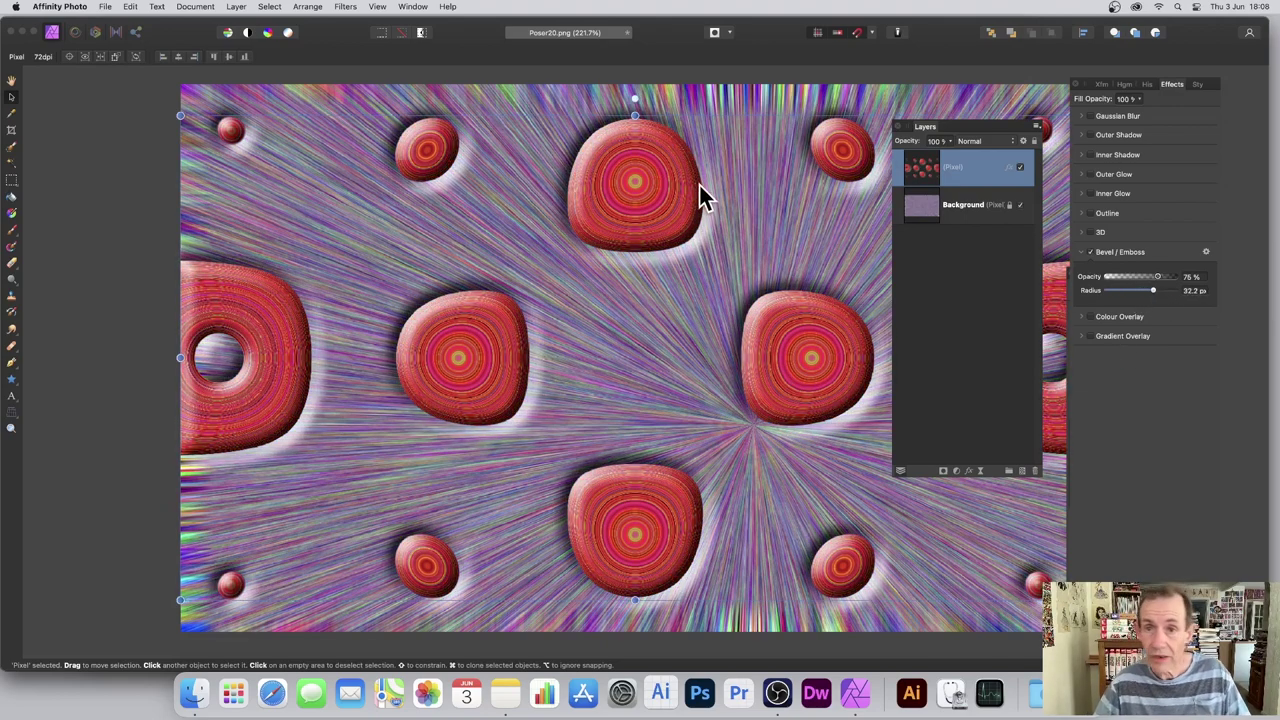
Duplicate the bevelled pattern layer four times and offset the copies so that their discs overlap across the canvas
{"action": "left_click", "coordinate": [236, 7]}
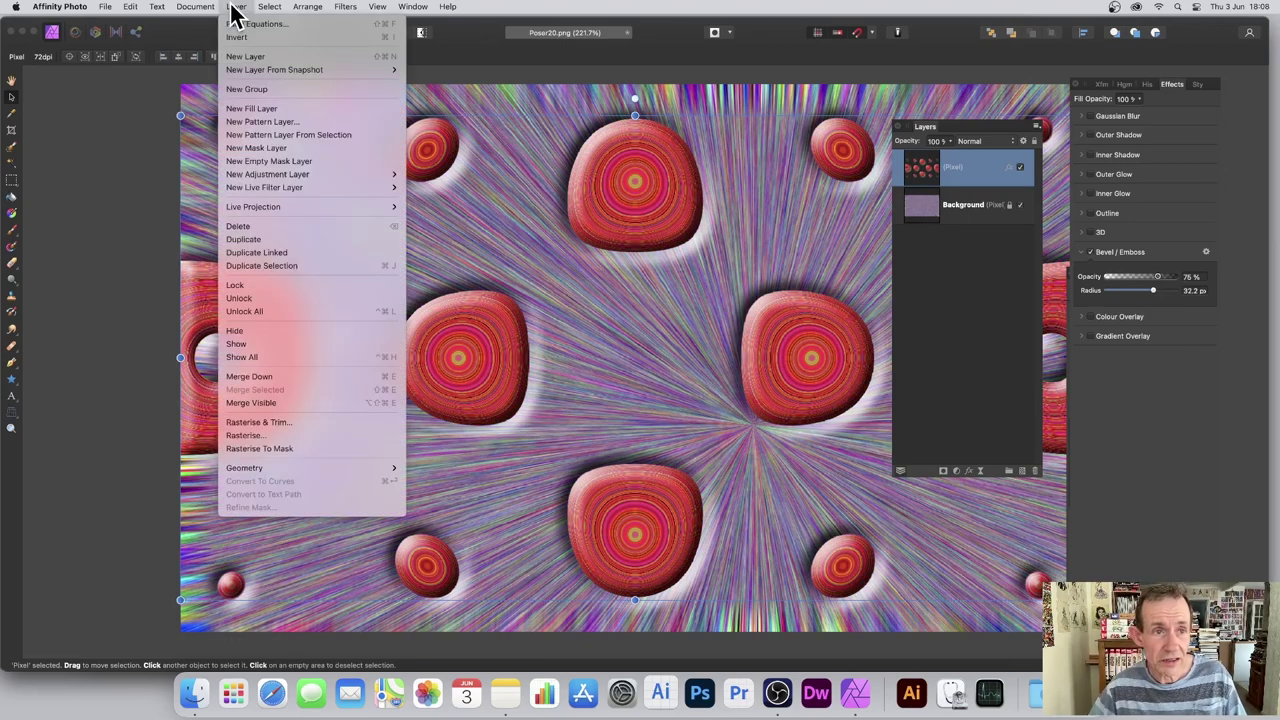
{"action": "left_click", "coordinate": [276, 240]}
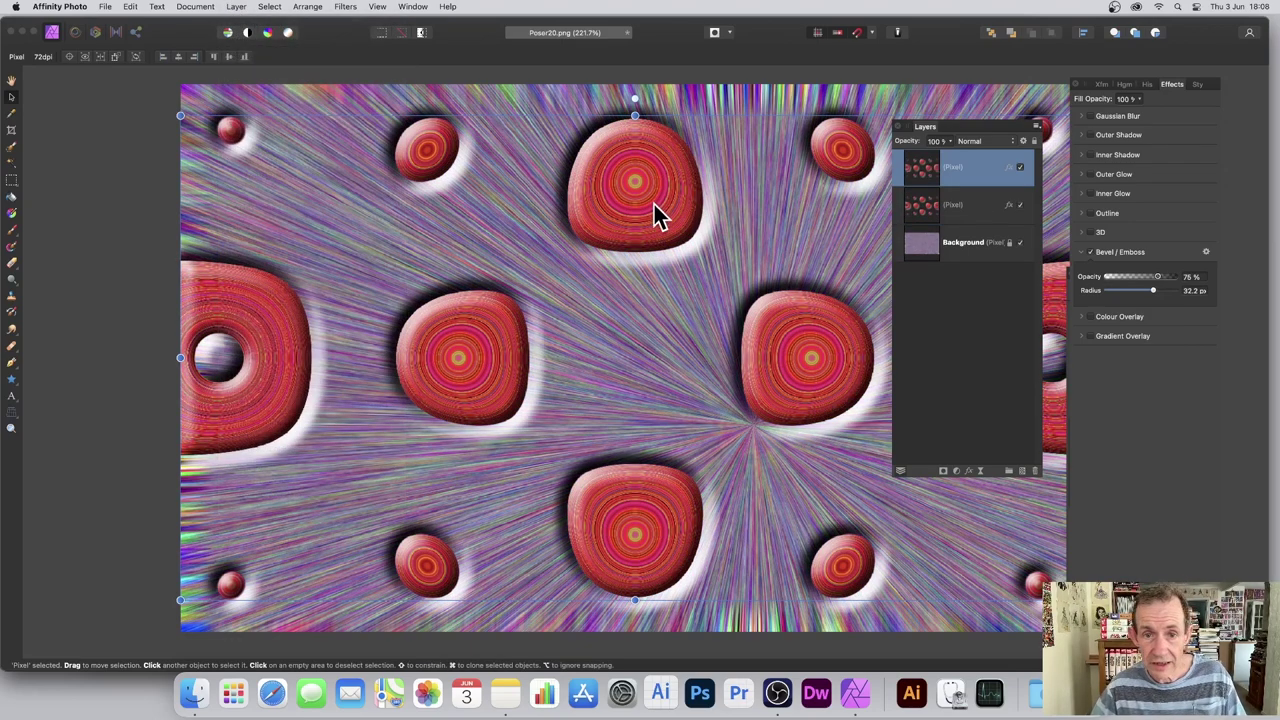
{"action": "left_click_drag", "start_coordinate": [654, 207], "coordinate": [552, 326]}
{"action": "key", "text": "super+j"}
{"action": "key", "text": "super+j"}
{"action": "key", "text": "super+j"}
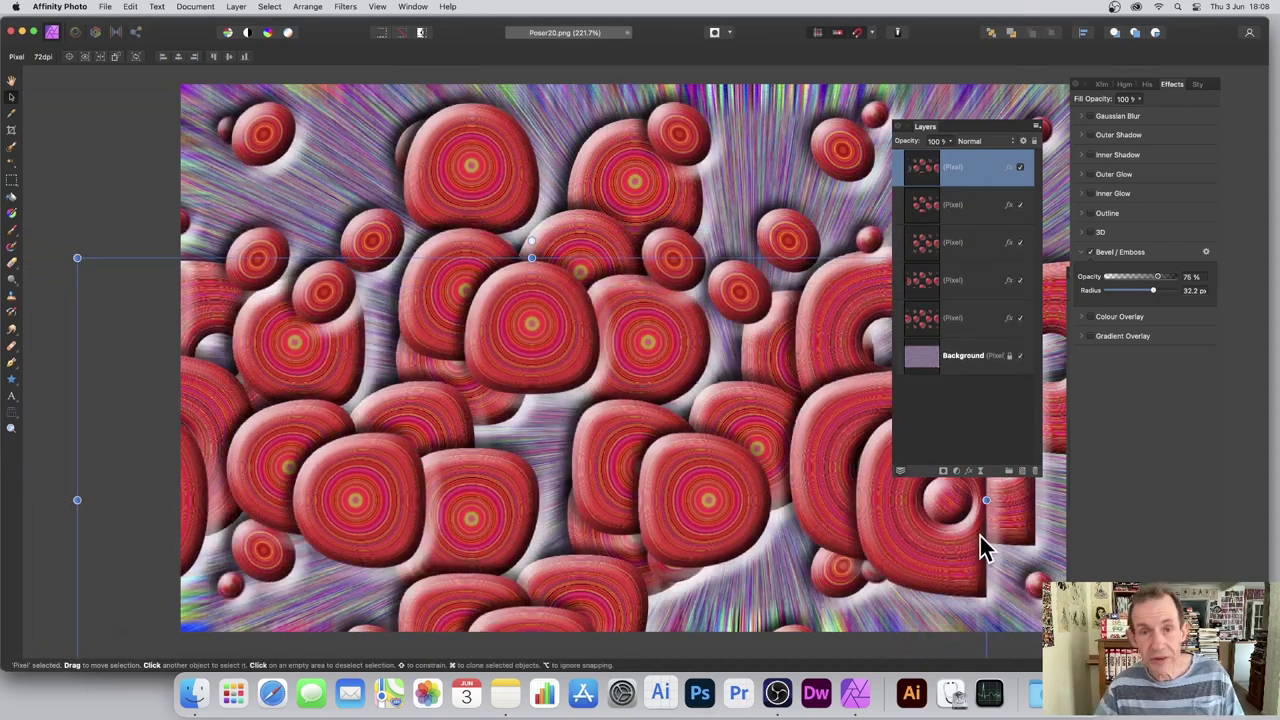
Shift the top bevelled pattern copy to the right and add one more copy of it offset towards the upper part of the canvas
{"action": "left_click_drag", "start_coordinate": [947, 549], "coordinate": [1032, 557]}
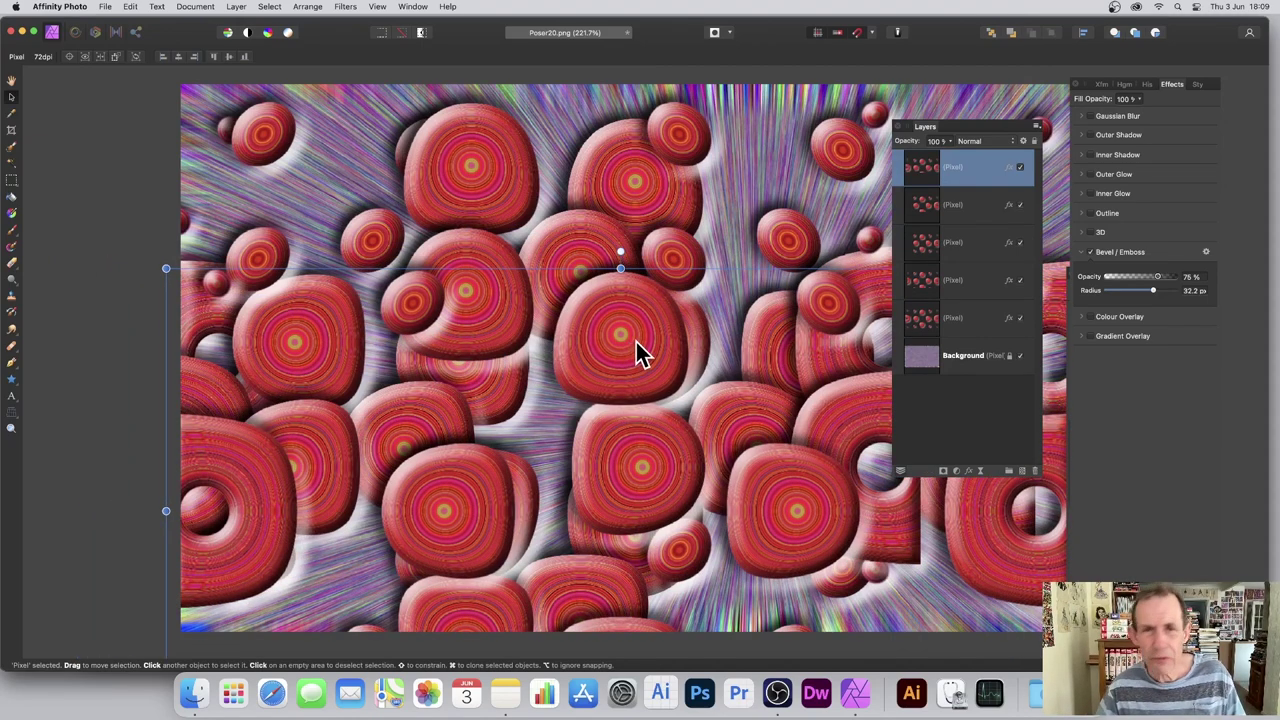
{"action": "left_click_drag", "start_coordinate": [623, 323], "coordinate": [419, 218]}
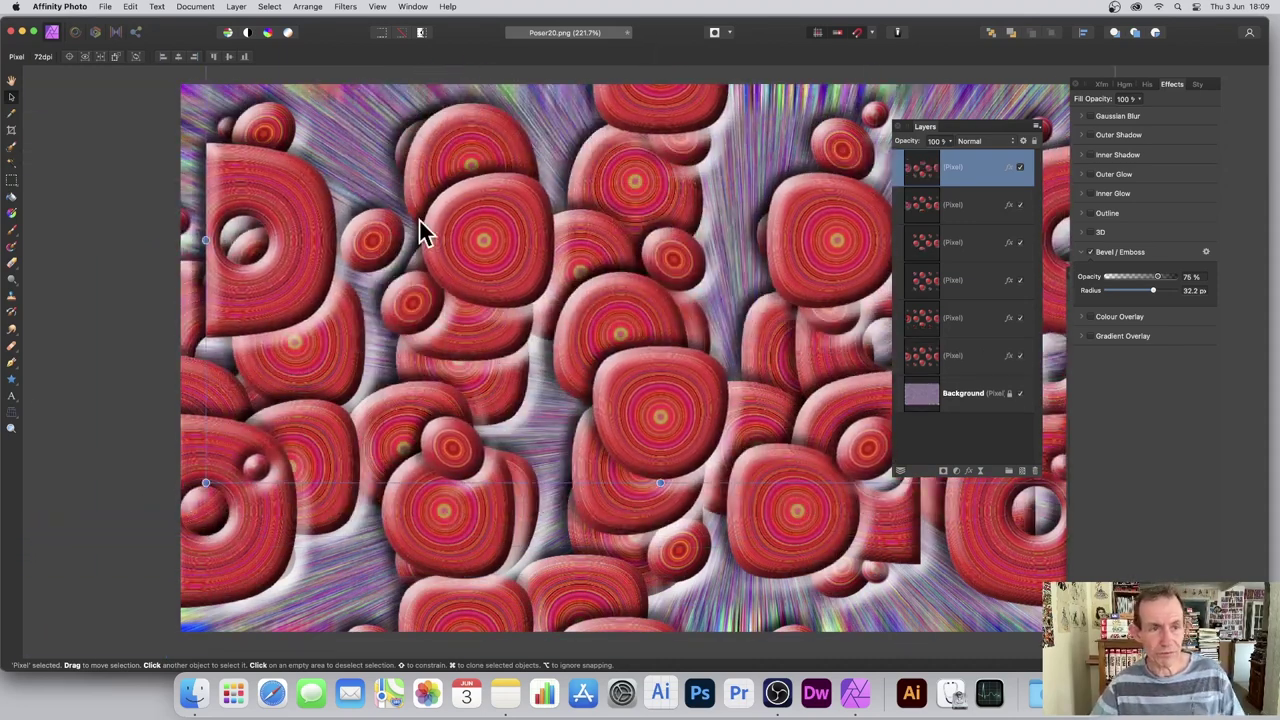
Stretch the newest pattern copy past the canvas's left edge and two lower copies past its right edge to hide their cut-off sides
{"action": "left_click_drag", "start_coordinate": [205, 240], "coordinate": [166, 240]}
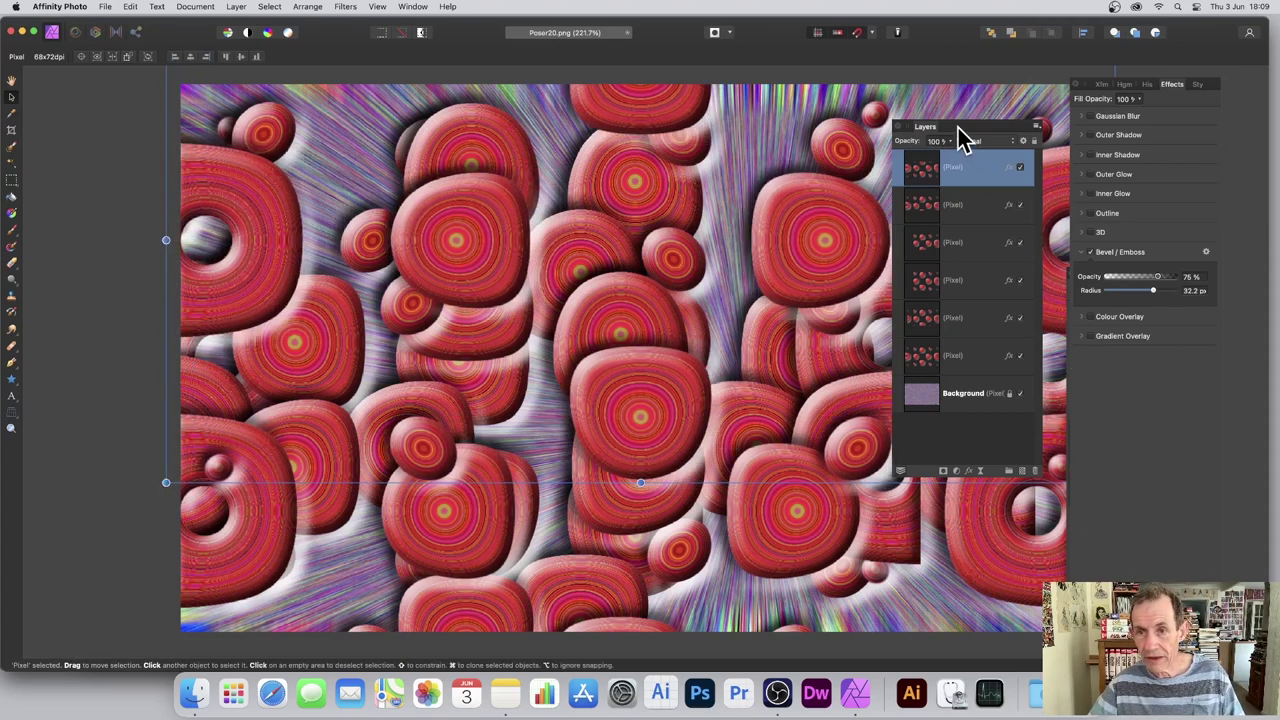
{"action": "left_click_drag", "start_coordinate": [963, 128], "coordinate": [1190, 322]}
{"action": "left_click", "coordinate": [895, 410]}
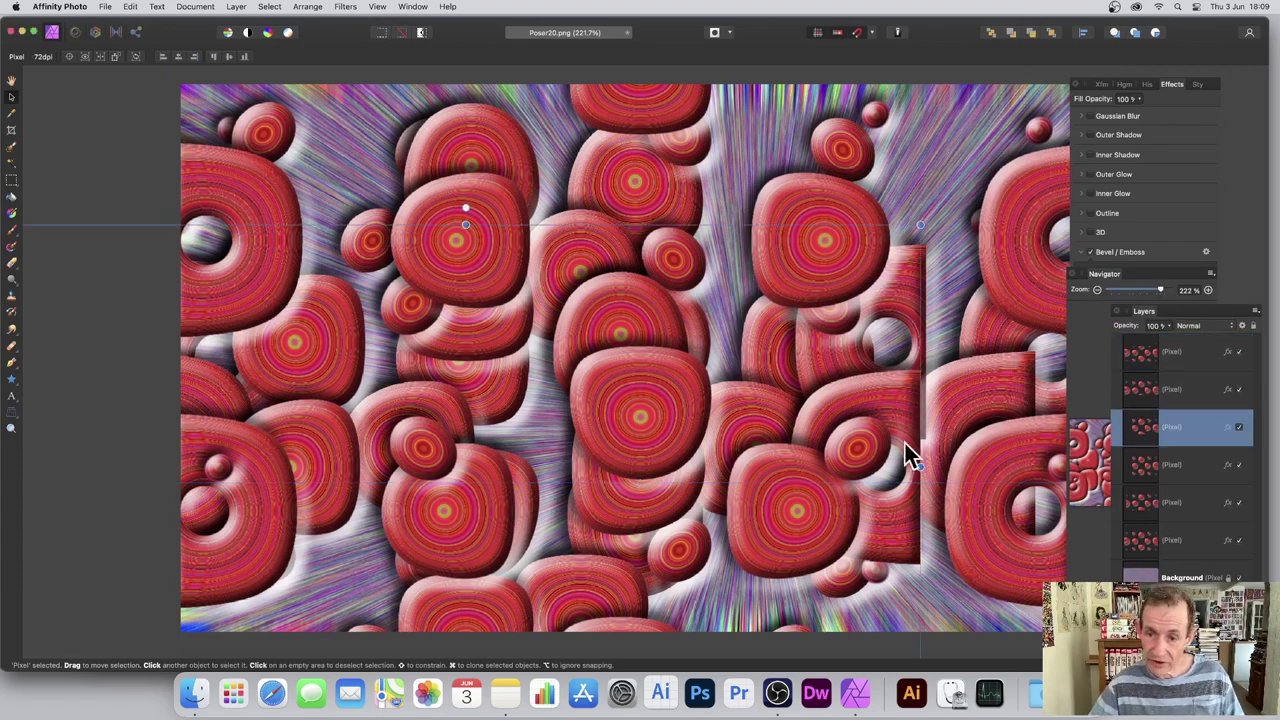
{"action": "left_click_drag", "start_coordinate": [914, 466], "coordinate": [1071, 471]}
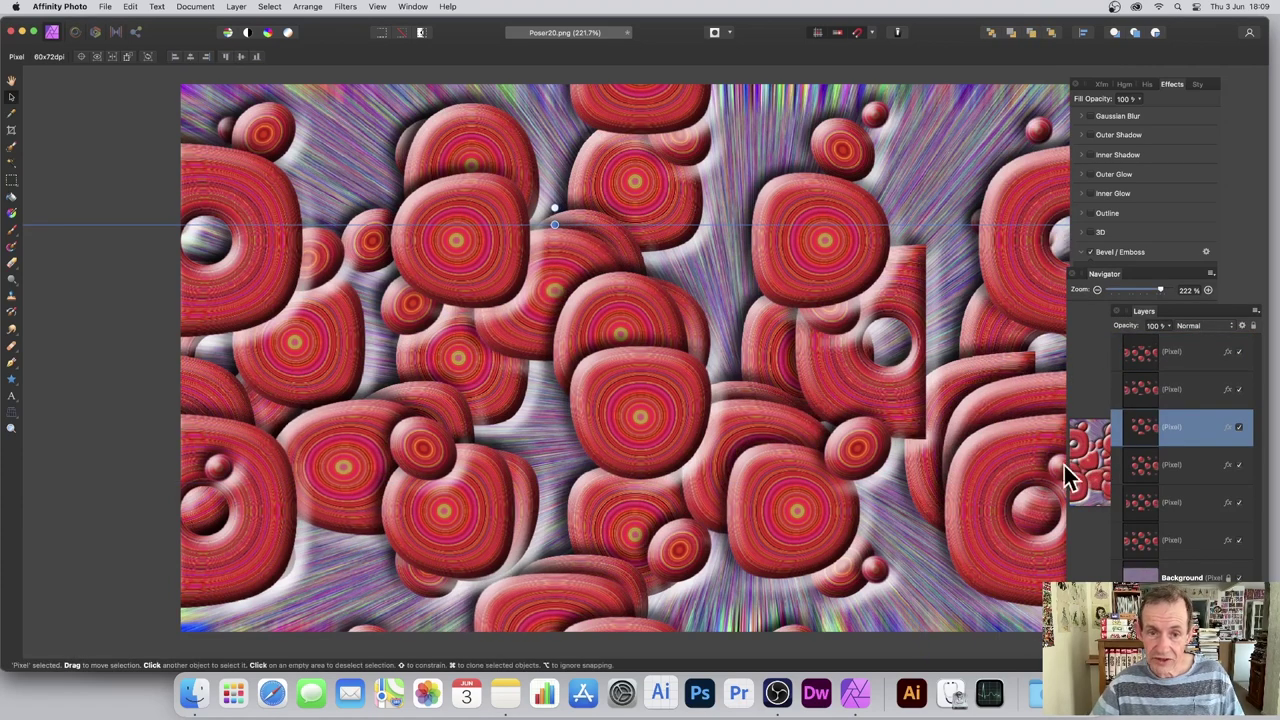
{"action": "left_click", "coordinate": [907, 279]}
{"action": "left_click_drag", "start_coordinate": [922, 340], "coordinate": [1117, 349]}
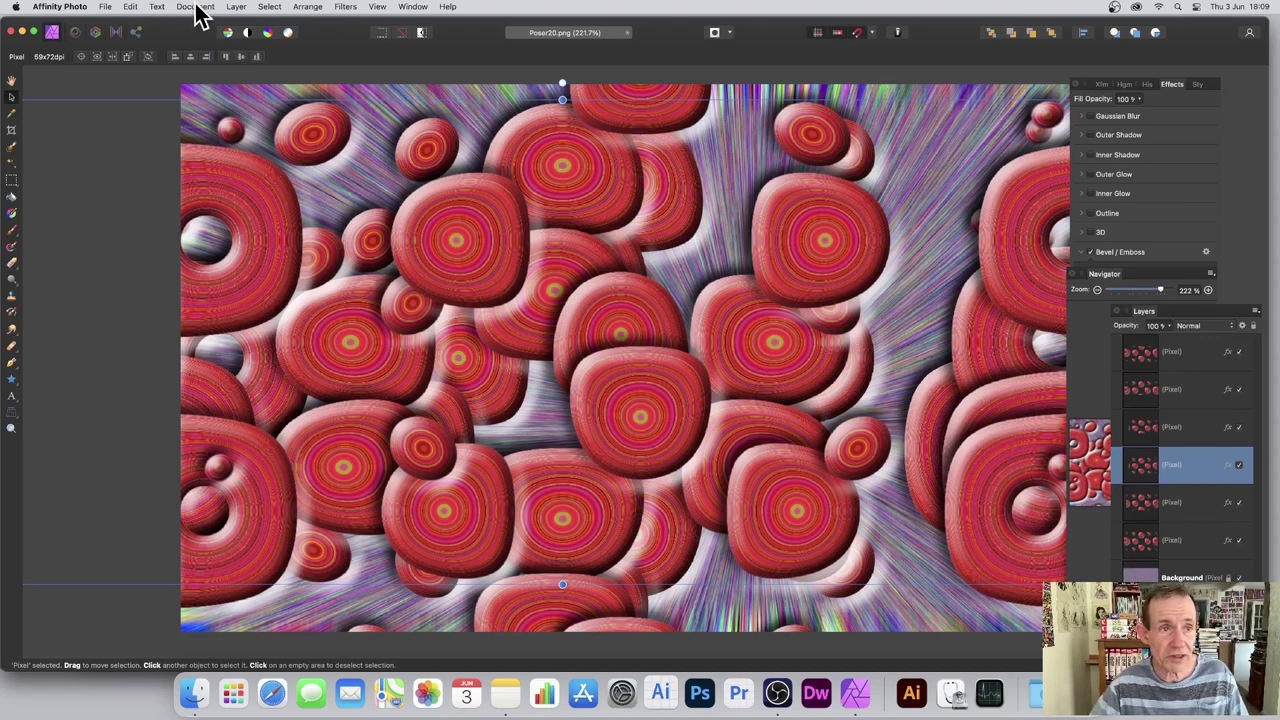
Merge all visible layers into a new pixel layer and move it to the top of the layer stack
{"action": "left_click", "coordinate": [236, 7]}
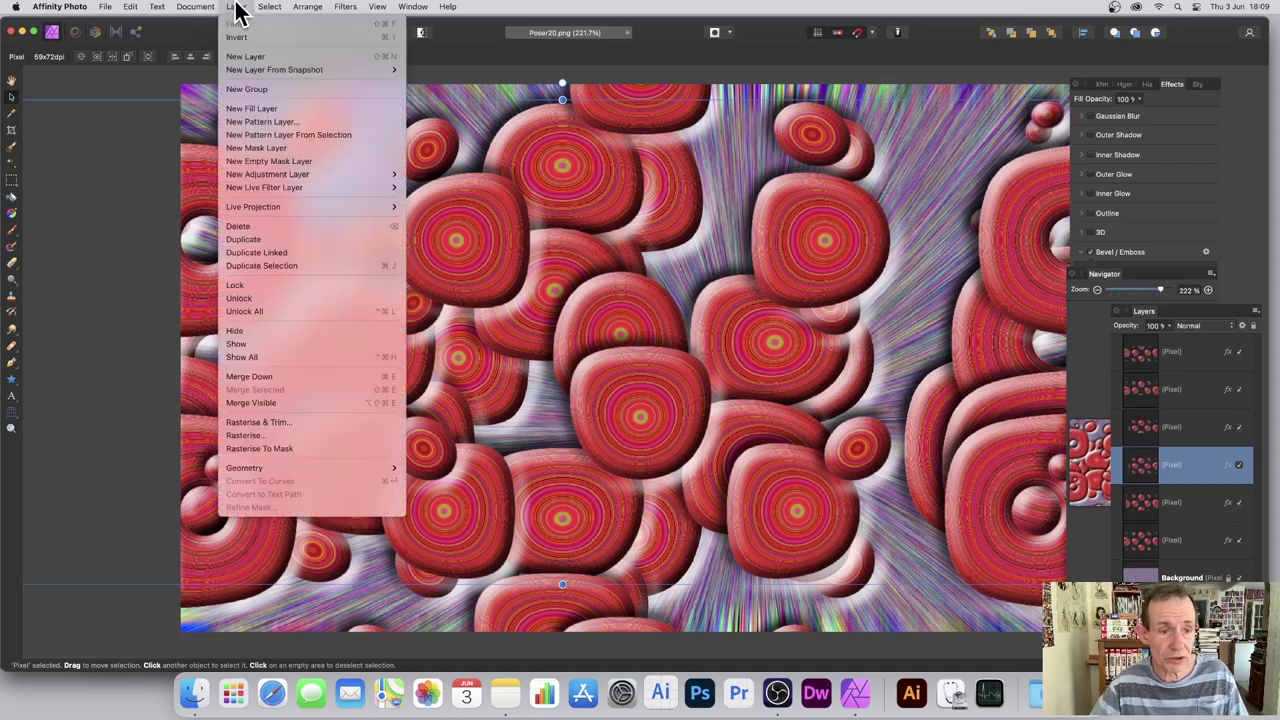
{"action": "left_click", "coordinate": [263, 401]}
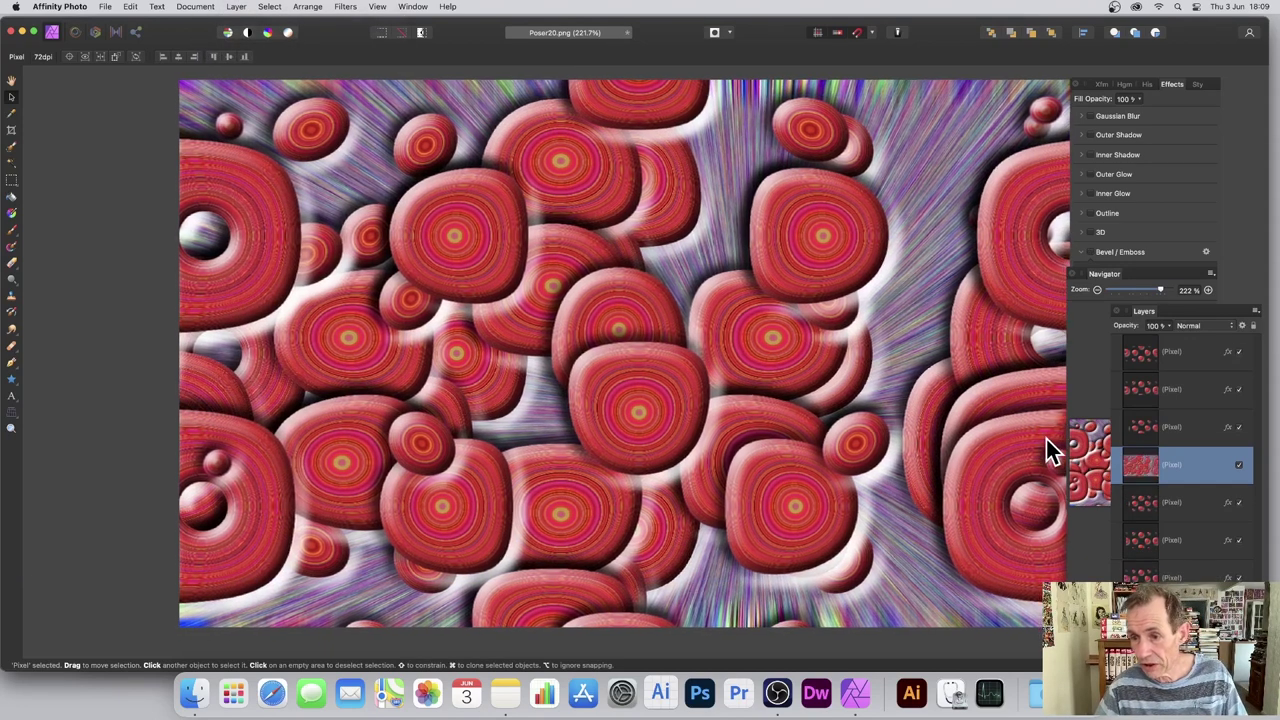
{"action": "left_click_drag", "start_coordinate": [1180, 474], "coordinate": [1170, 344]}
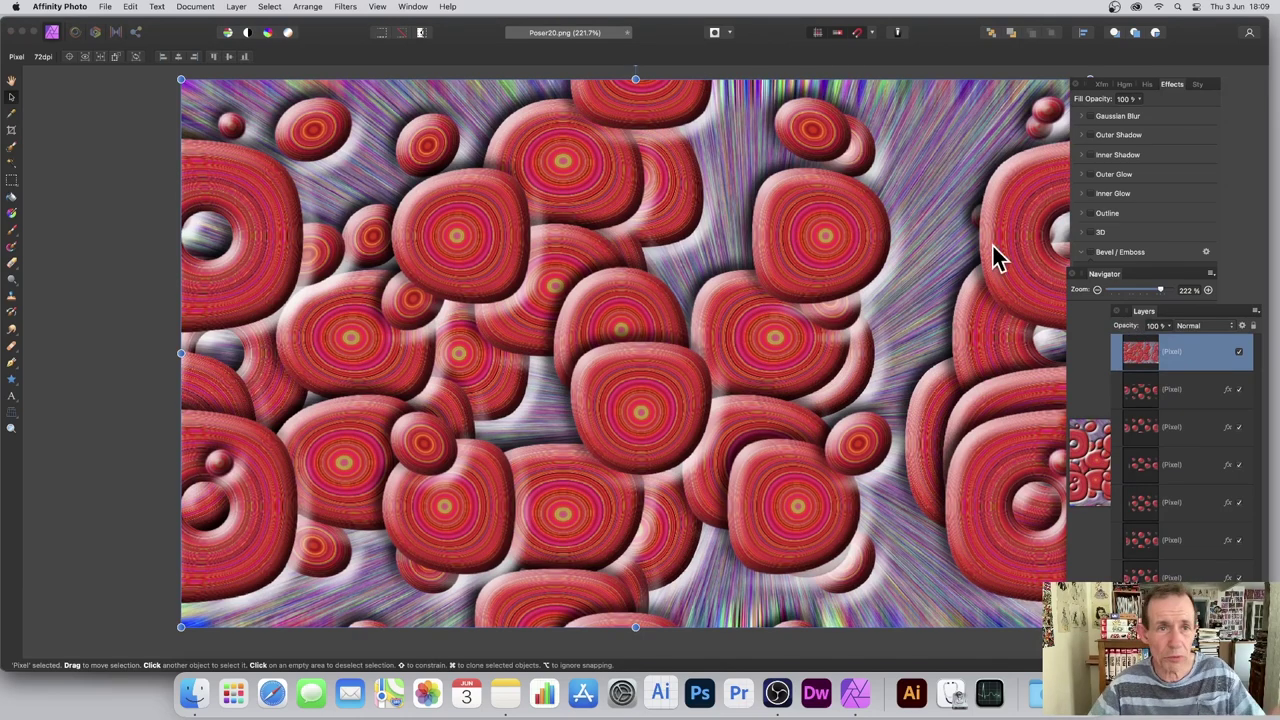
Open the Equations distort filter on the merged layer and place its dialog over the middle of the canvas
{"action": "left_click", "coordinate": [345, 7]}
{"action": "mouse_move", "coordinate": [343, 72]}
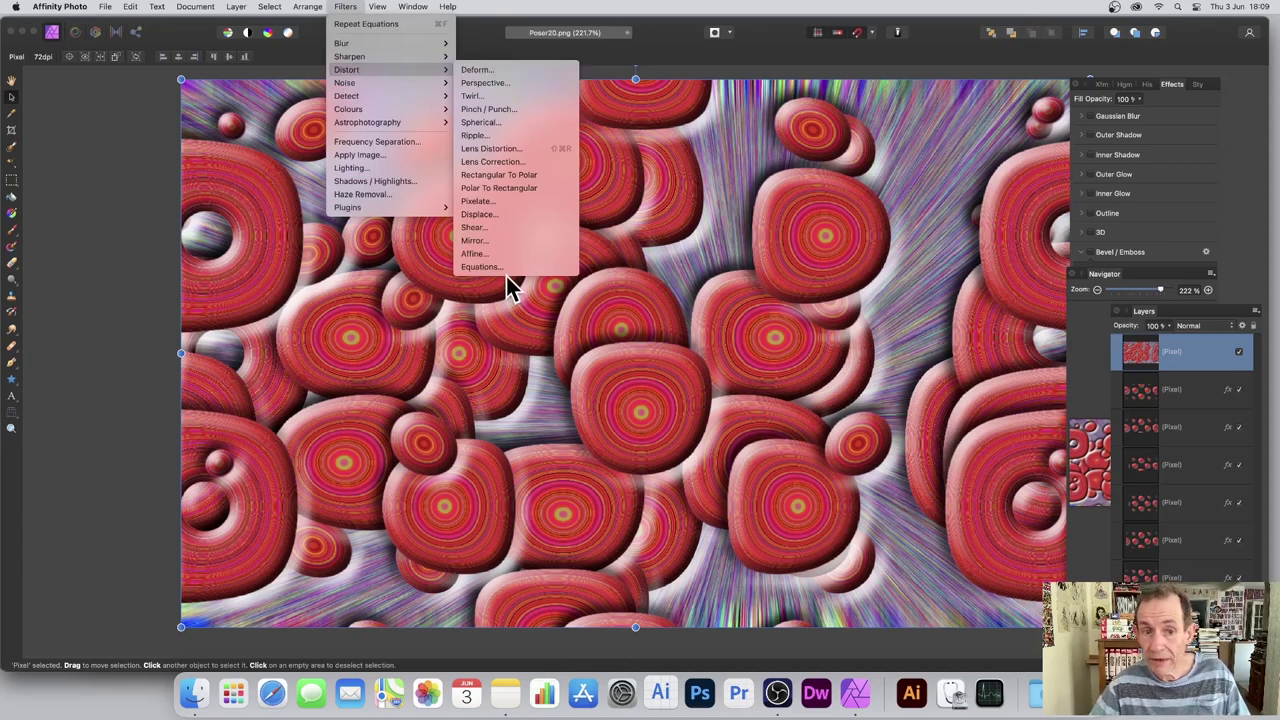
{"action": "left_click", "coordinate": [506, 274]}
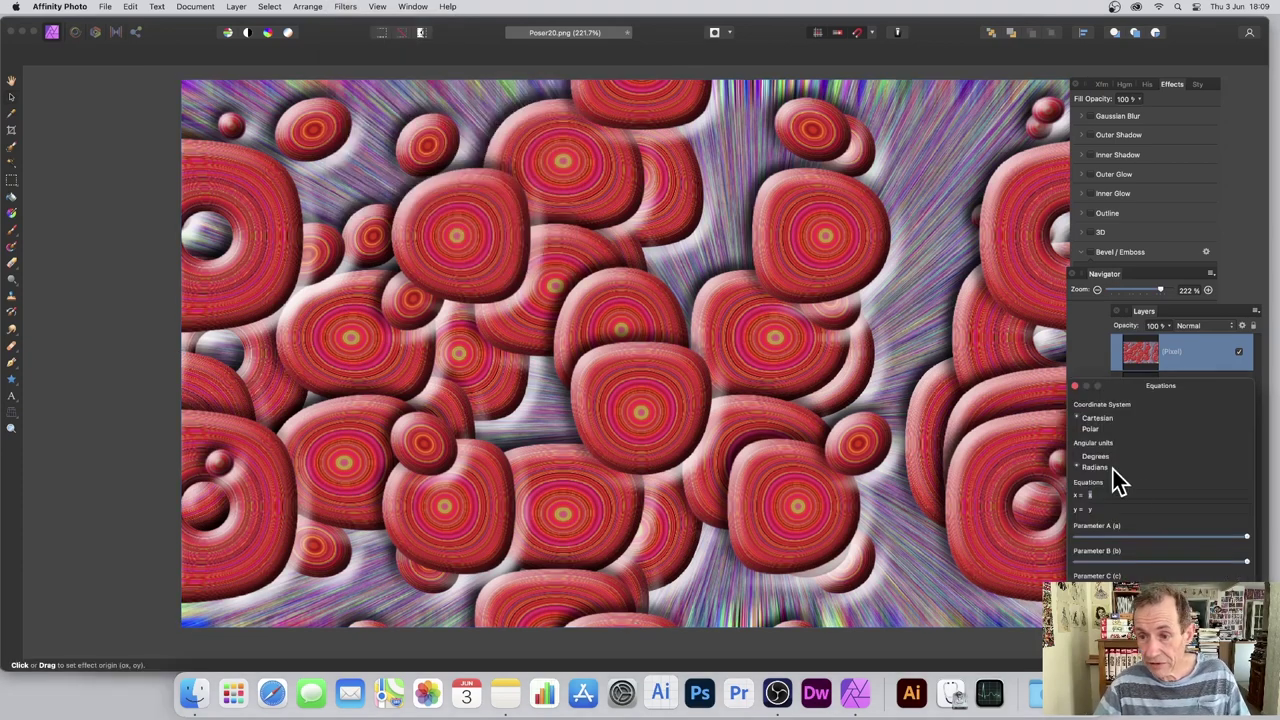
{"action": "left_click_drag", "start_coordinate": [1176, 392], "coordinate": [663, 213]}
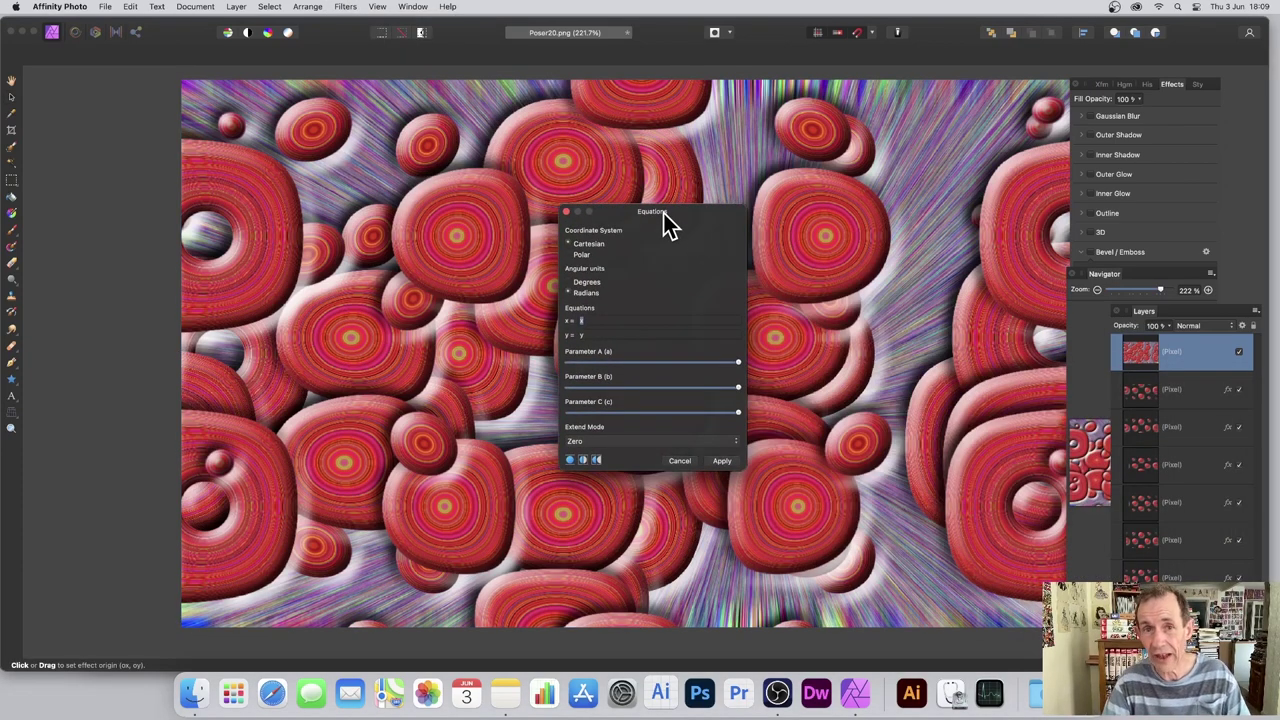